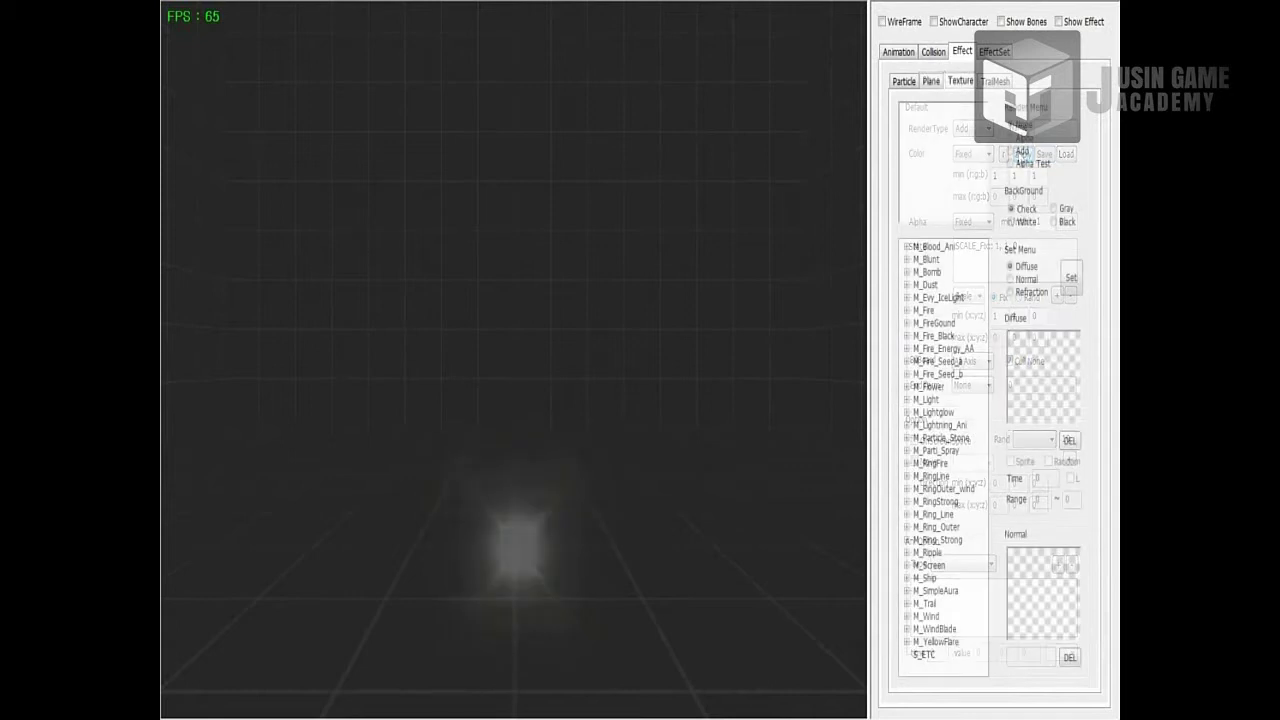
Assign the YellowFlare_4 texture from M_YellowFlare as the diffuse map, previewing it with Alpha rendering
{"action": "left_click", "coordinate": [906, 643]}
{"action": "left_click", "coordinate": [946, 565]}
{"action": "left_click", "coordinate": [1026, 144]}
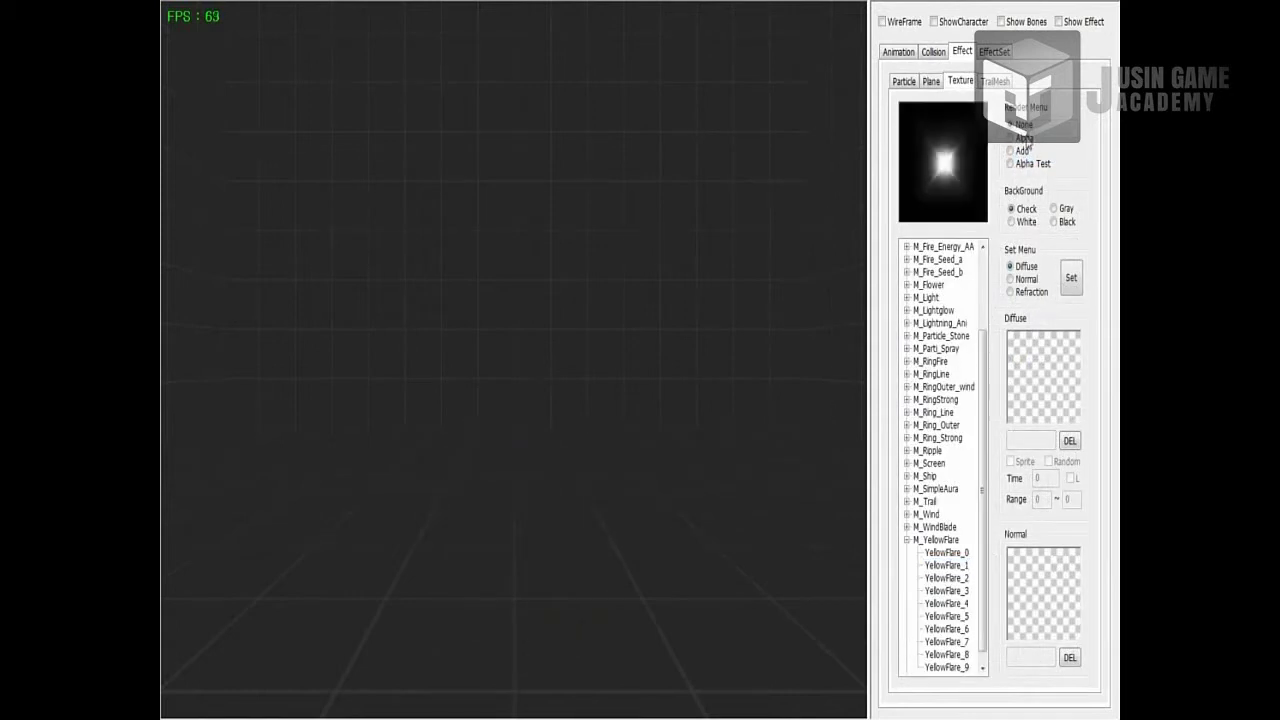
{"action": "left_click", "coordinate": [948, 562]}
{"action": "key", "text": "Down"}
{"action": "key", "text": "Down"}
{"action": "key", "text": "Down"}
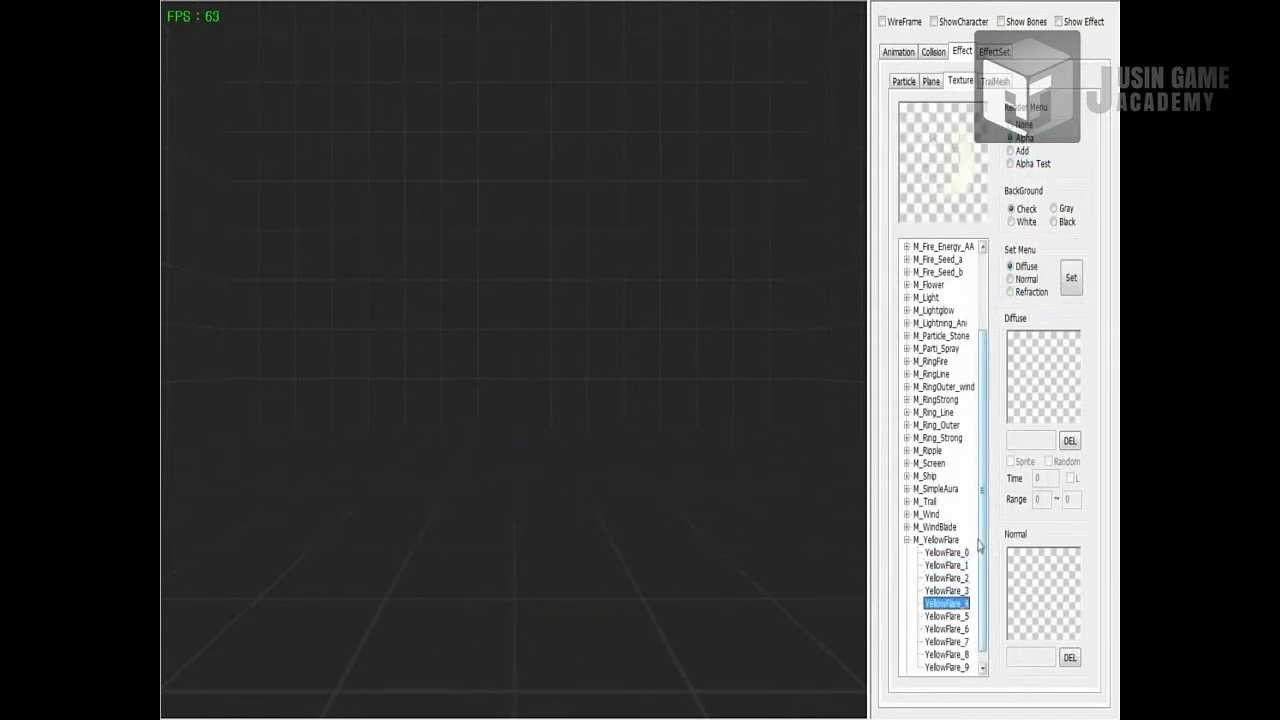
{"action": "left_click", "coordinate": [1071, 277]}
Configure the plane effect with Alpha render type, fixed color 1, 1, 1 and fixed alpha 1
{"action": "left_click", "coordinate": [931, 80]}
{"action": "left_click", "coordinate": [975, 129]}
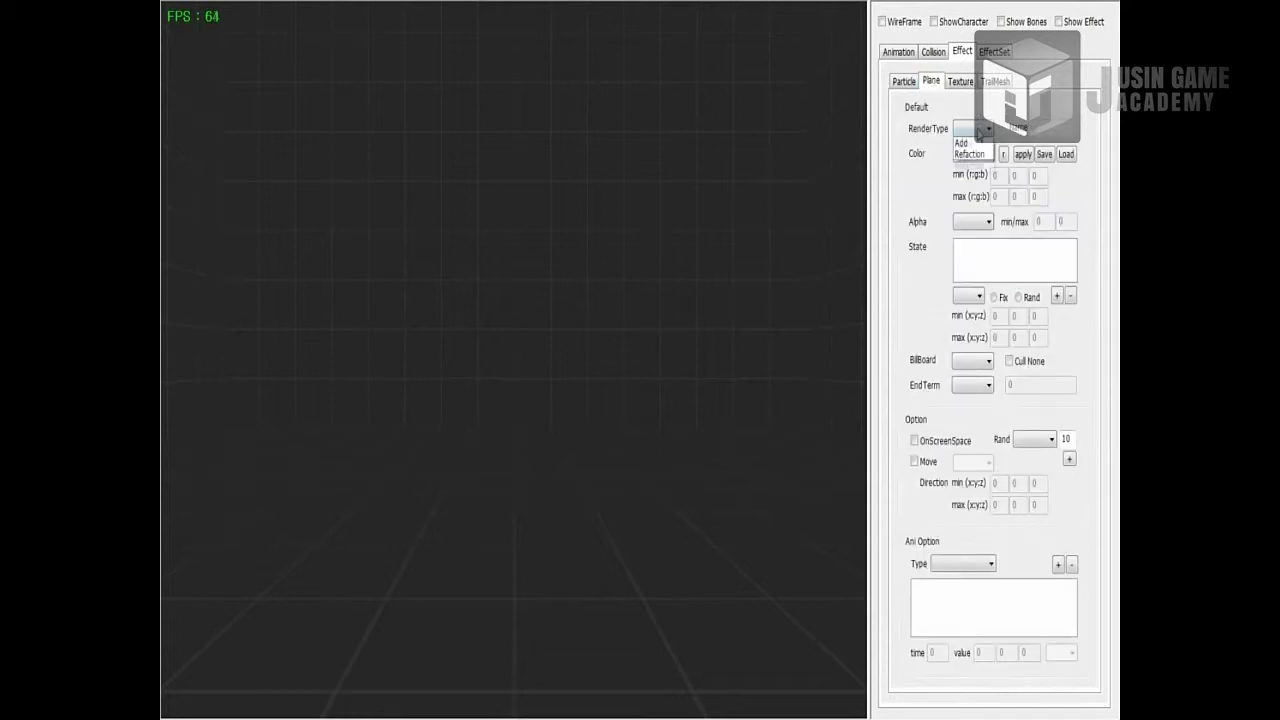
{"action": "left_click", "coordinate": [979, 163]}
{"action": "left_click", "coordinate": [979, 163]}
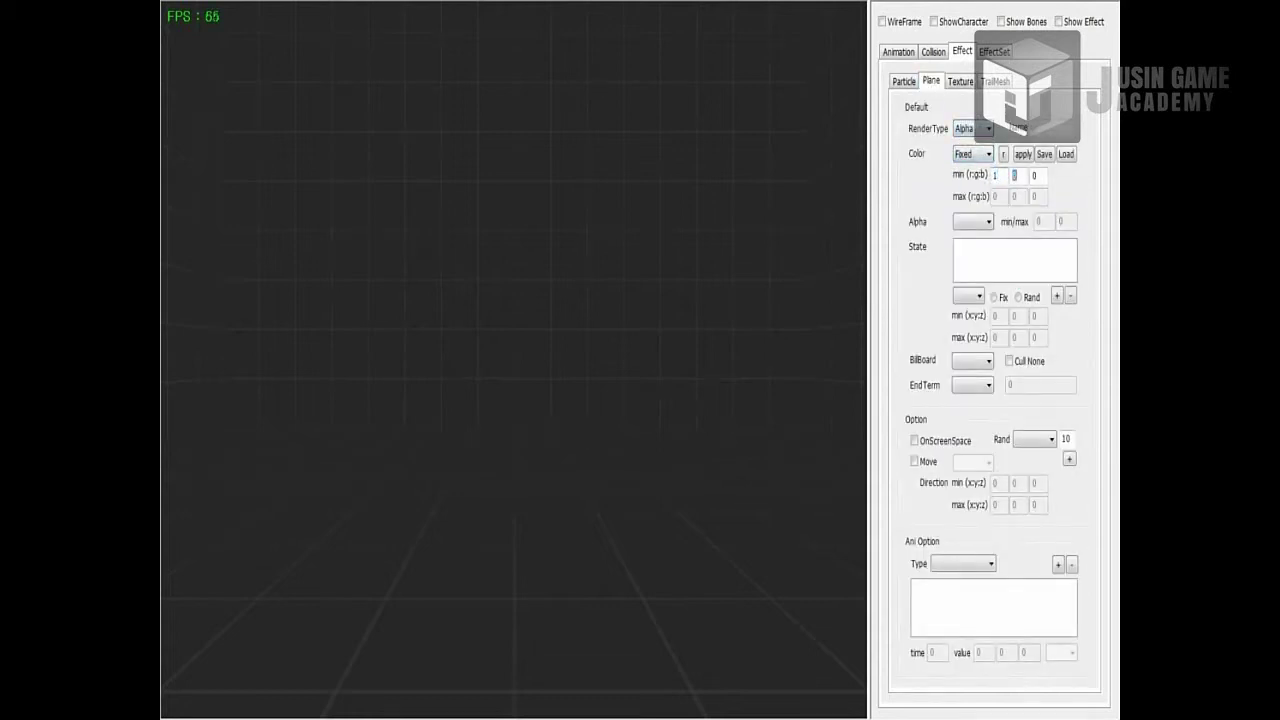
{"action": "left_click", "coordinate": [972, 221]}
{"action": "left_click", "coordinate": [968, 247]}
{"action": "key", "text": "Tab"}
{"action": "key", "text": "Tab"}
Add fixed state entries for the plane: scale 1, 1, 0 and rotation 0, 0, 0
{"action": "left_click", "coordinate": [994, 297]}
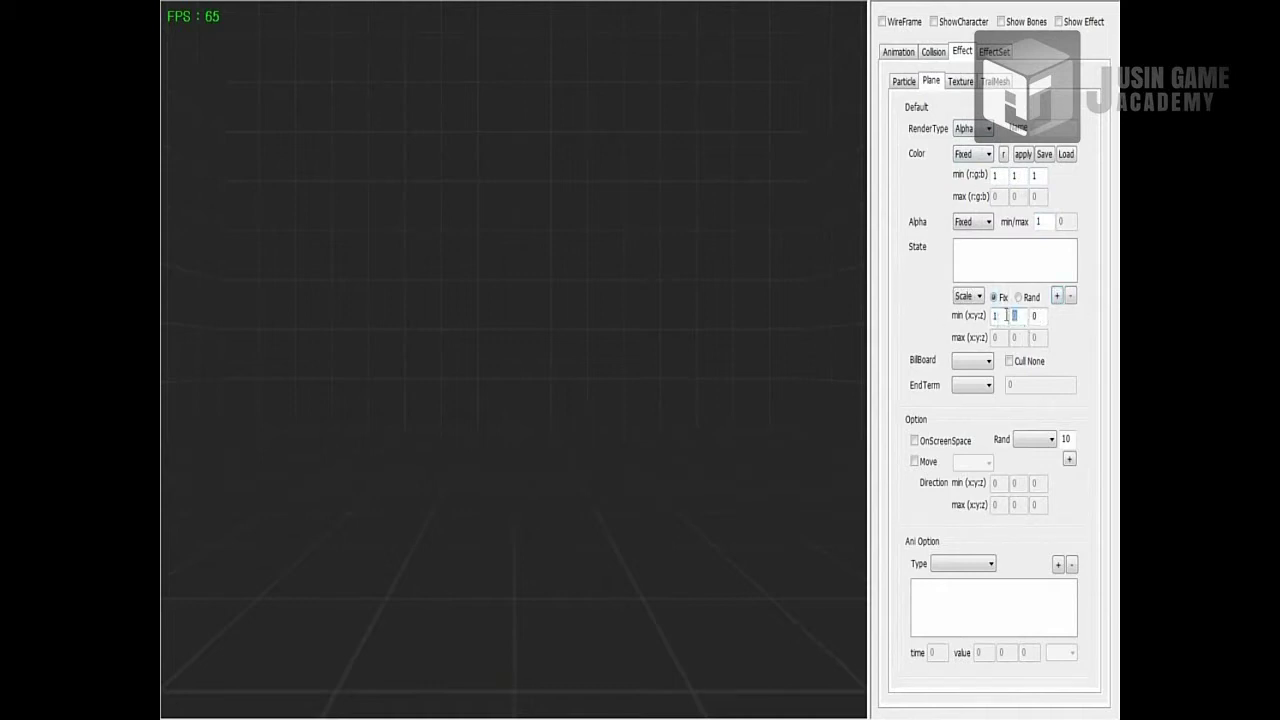
{"action": "left_click", "coordinate": [1057, 296]}
{"action": "left_click", "coordinate": [968, 296]}
{"action": "left_click", "coordinate": [966, 318]}
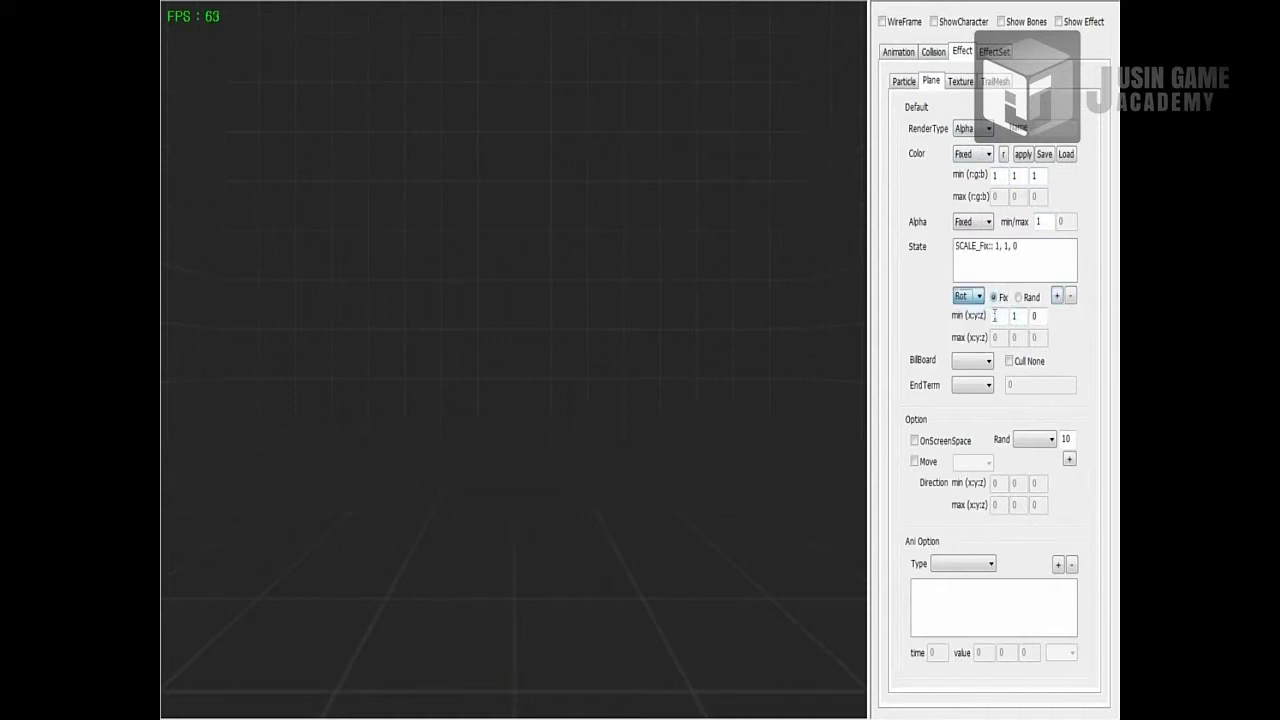
{"action": "left_click", "coordinate": [1057, 296]}
Add fixed Pos and Rev state entries for the plane, both with values 0, 0, 0
{"action": "left_click", "coordinate": [968, 296]}
{"action": "left_click", "coordinate": [966, 329]}
{"action": "left_click", "coordinate": [1057, 296]}
{"action": "left_click", "coordinate": [968, 296]}
{"action": "left_click", "coordinate": [966, 340]}
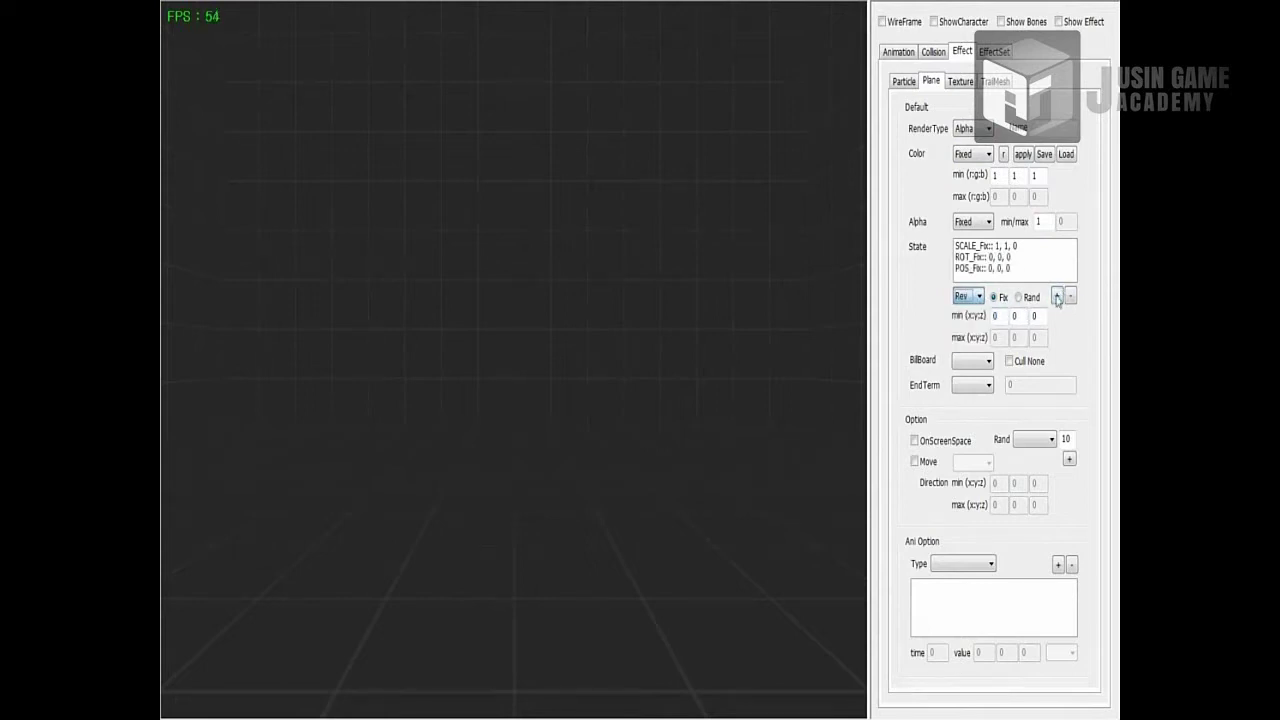
{"action": "left_click", "coordinate": [1057, 296]}
Set the billboard to All Axis with Cull None enabled and EndTerm None, and apply the plane effect
{"action": "left_click", "coordinate": [972, 360]}
{"action": "left_click", "coordinate": [966, 378]}
{"action": "left_click", "coordinate": [1009, 361]}
{"action": "left_click", "coordinate": [972, 385]}
{"action": "left_click", "coordinate": [965, 401]}
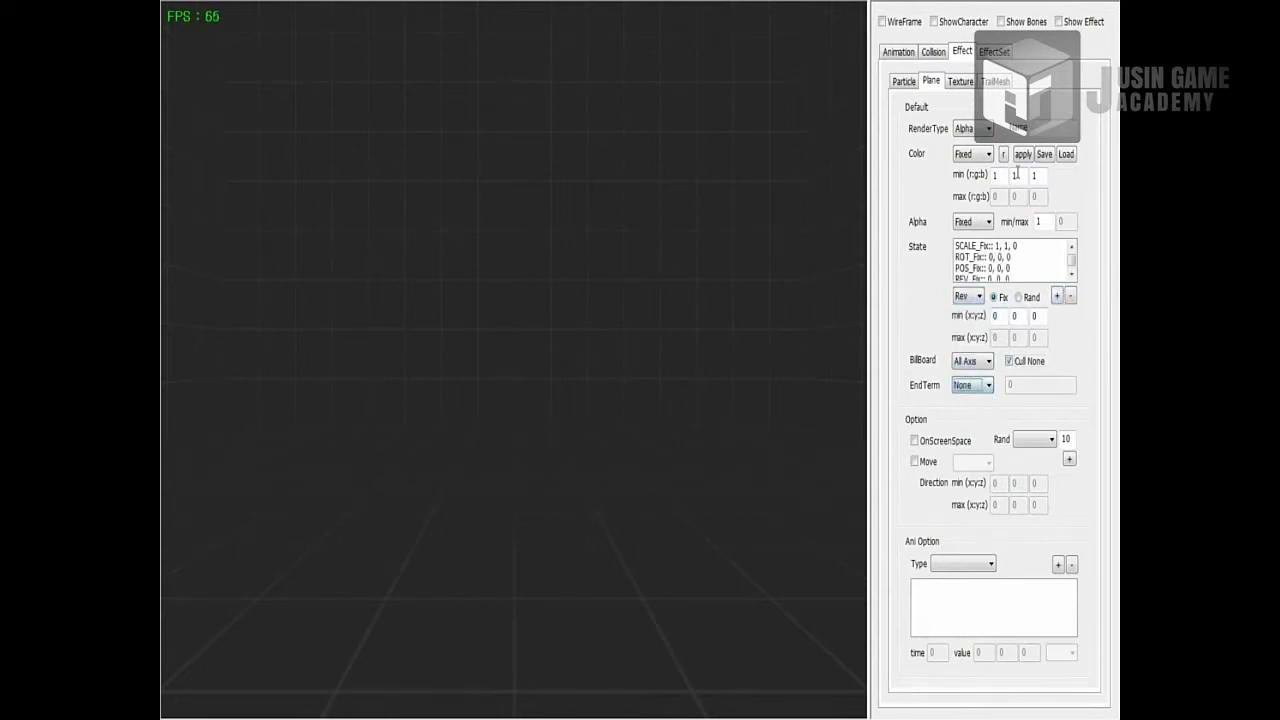
{"action": "left_click", "coordinate": [1021, 155]}
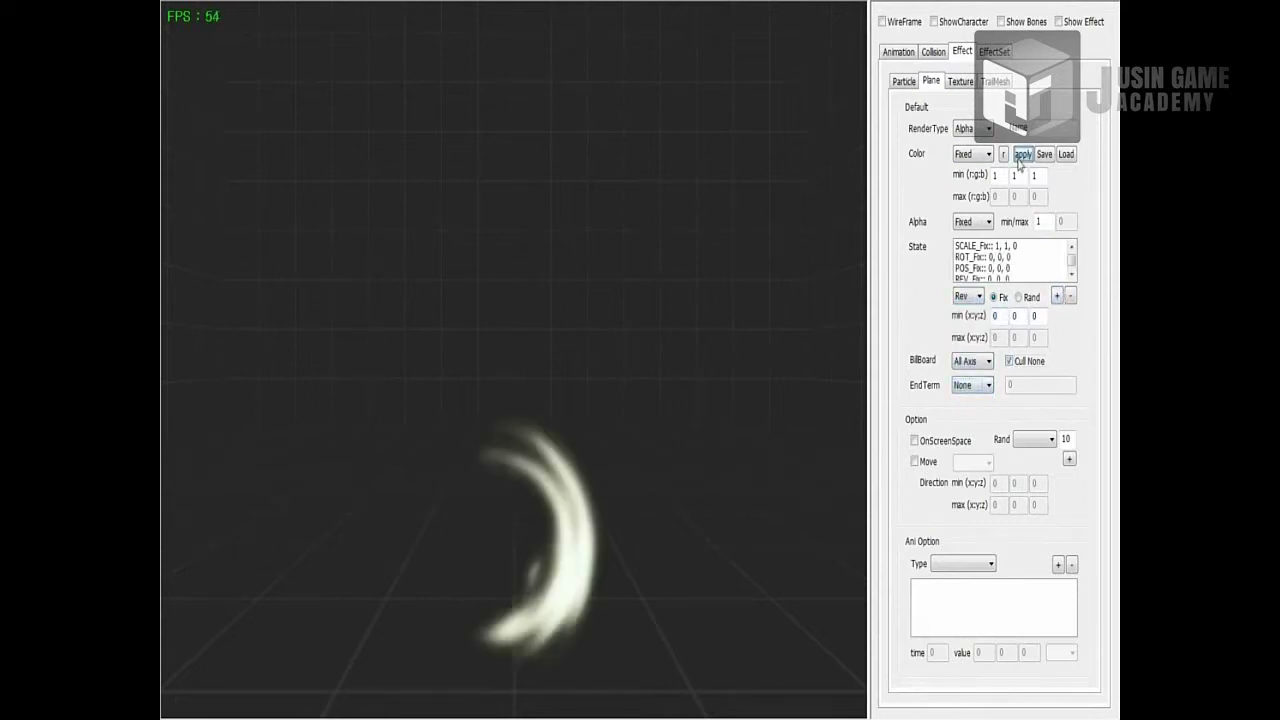
Change the plane's render type to Add and apply it
{"action": "left_click", "coordinate": [969, 128]}
{"action": "left_click", "coordinate": [966, 152]}
{"action": "left_click", "coordinate": [969, 128]}
{"action": "left_click", "coordinate": [978, 160]}
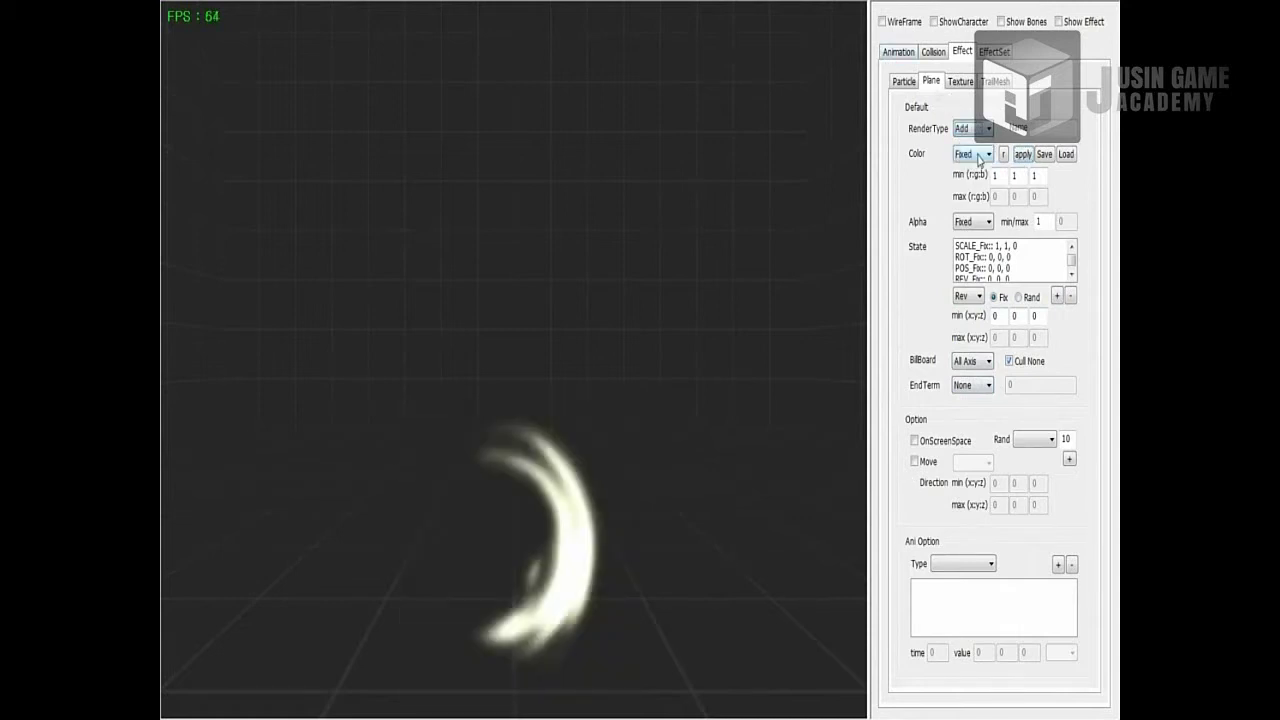
{"action": "left_click", "coordinate": [1022, 154]}
Set the plane's color to Random with min 0, 0, 0 and max 1, 1, 1, and apply it
{"action": "left_click", "coordinate": [968, 154]}
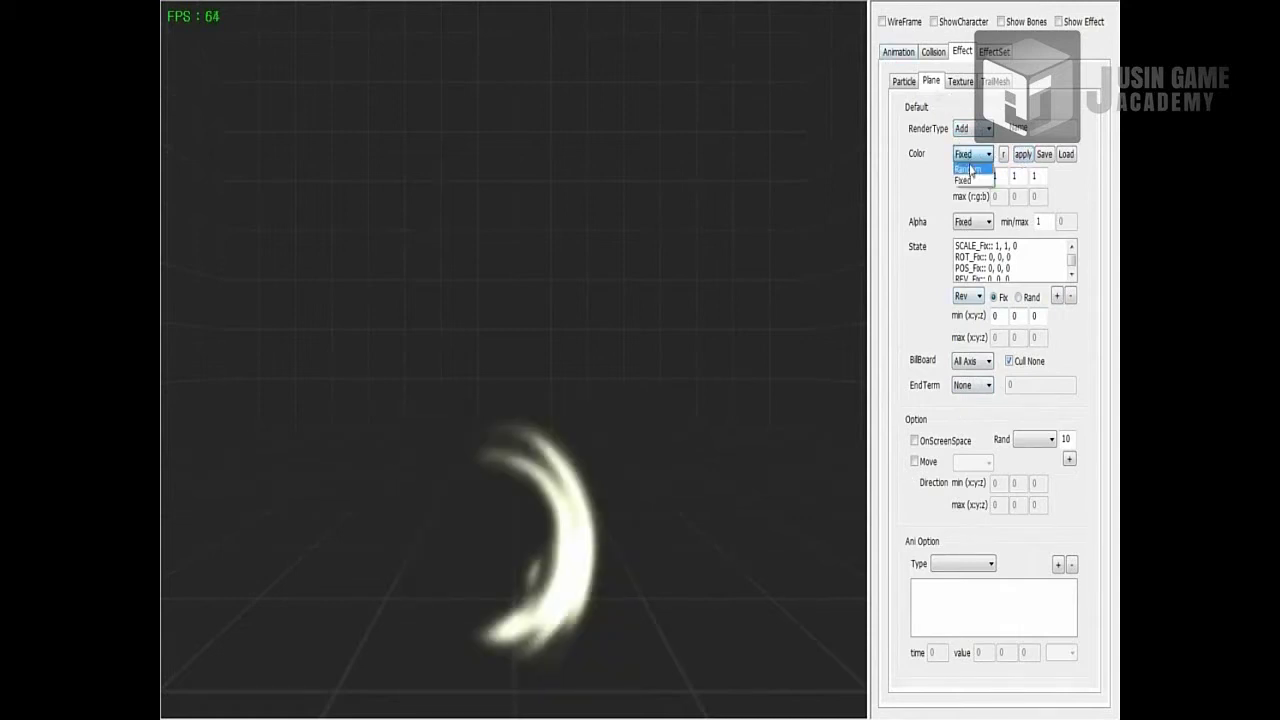
{"action": "left_click", "coordinate": [972, 176]}
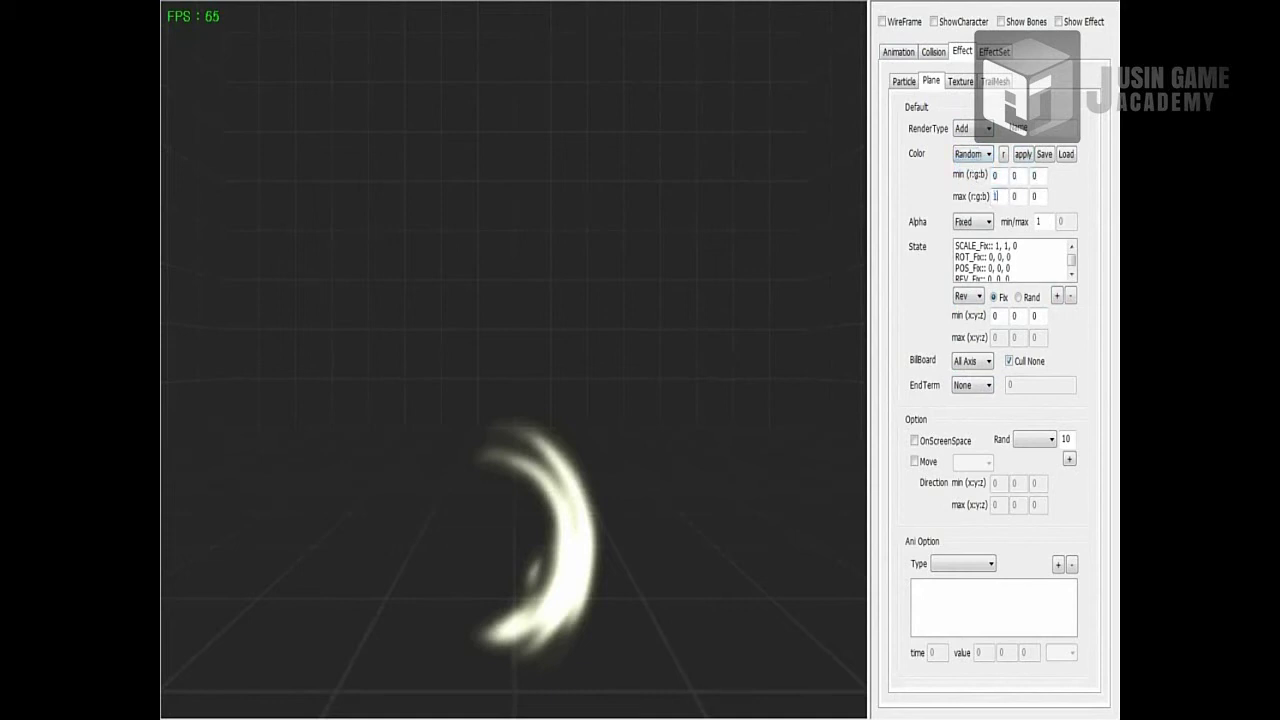
{"action": "left_click", "coordinate": [1022, 154]}
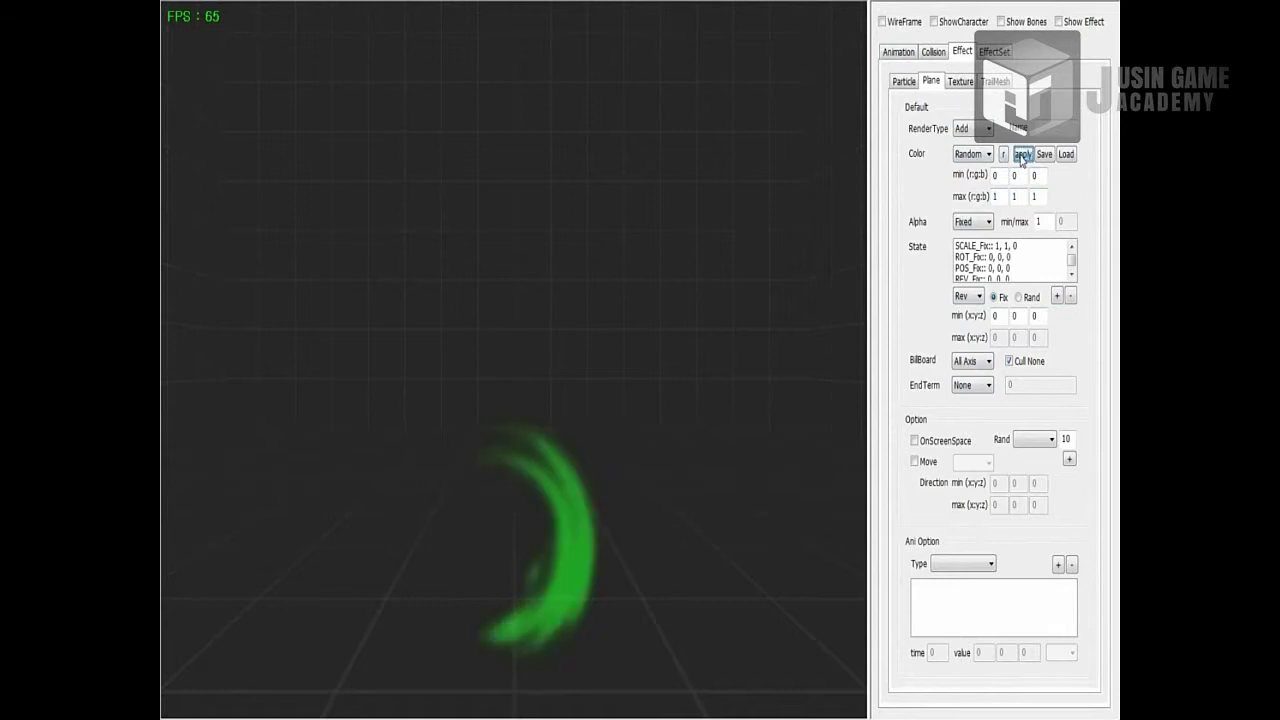
Try a random alpha range of 0 to 1 on the plane, and restore the fixed alpha of 1
{"action": "left_click", "coordinate": [972, 222]}
{"action": "left_click", "coordinate": [968, 246]}
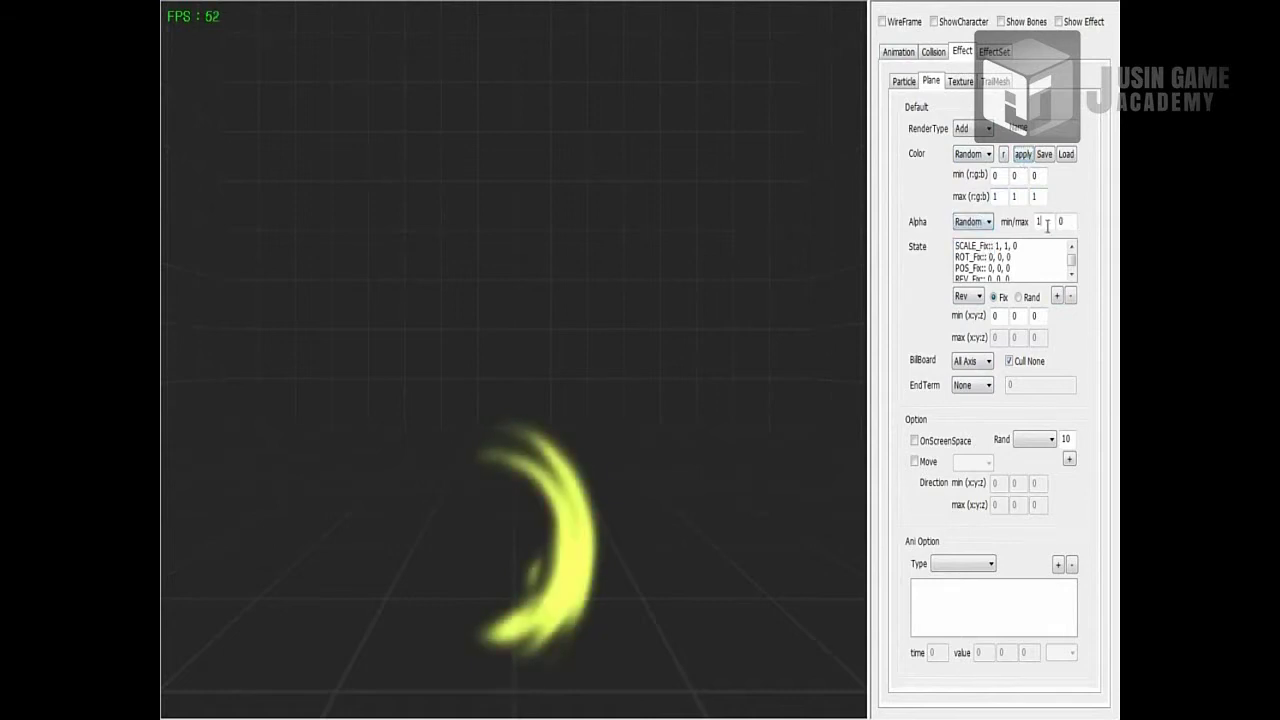
{"action": "left_click", "coordinate": [1022, 154]}
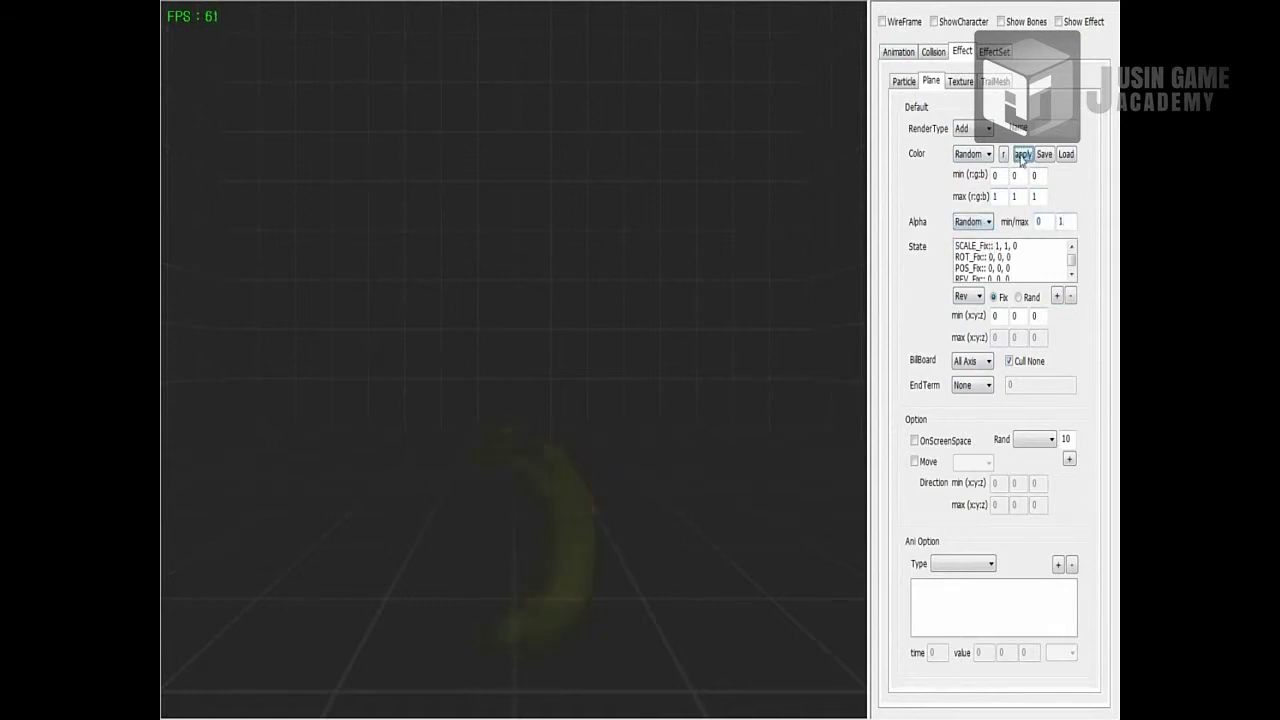
{"action": "left_click", "coordinate": [972, 222]}
{"action": "left_click", "coordinate": [968, 234]}
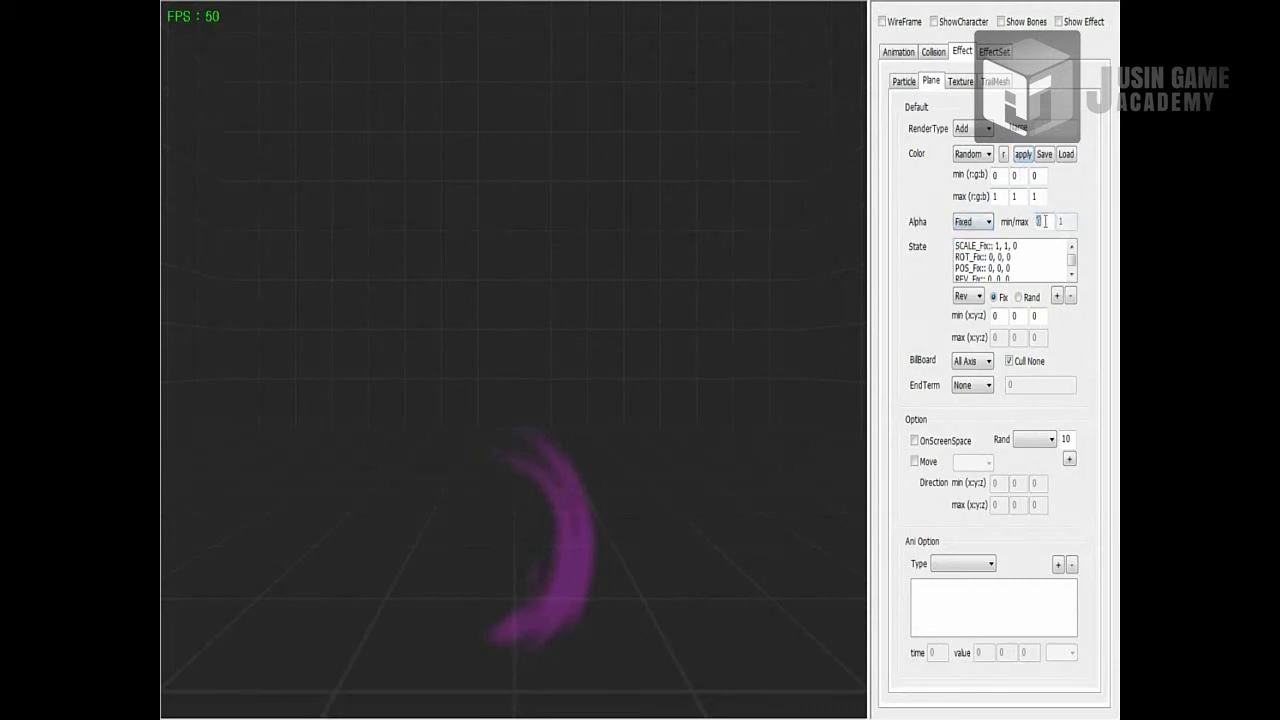
Re-enter the plane's fixed scale as 1 for both x and y
{"action": "left_click", "coordinate": [979, 298]}
{"action": "left_click", "coordinate": [978, 310]}
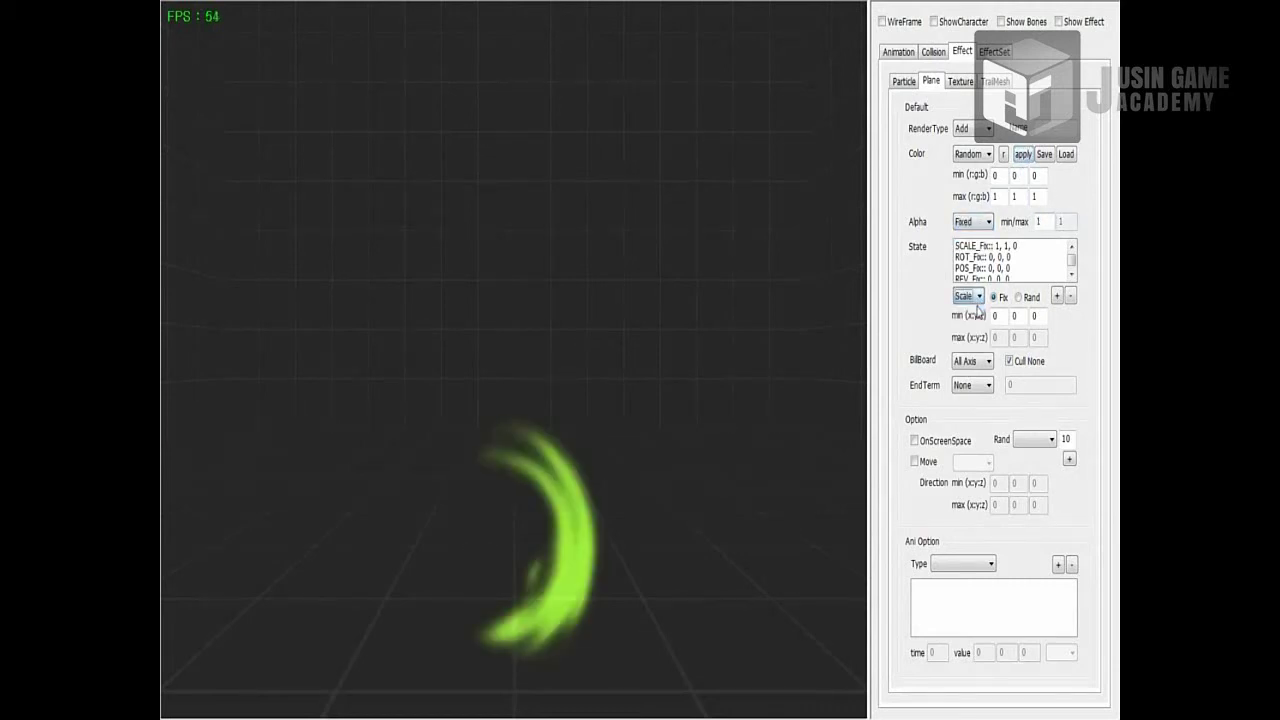
{"action": "type", "text": "1"}
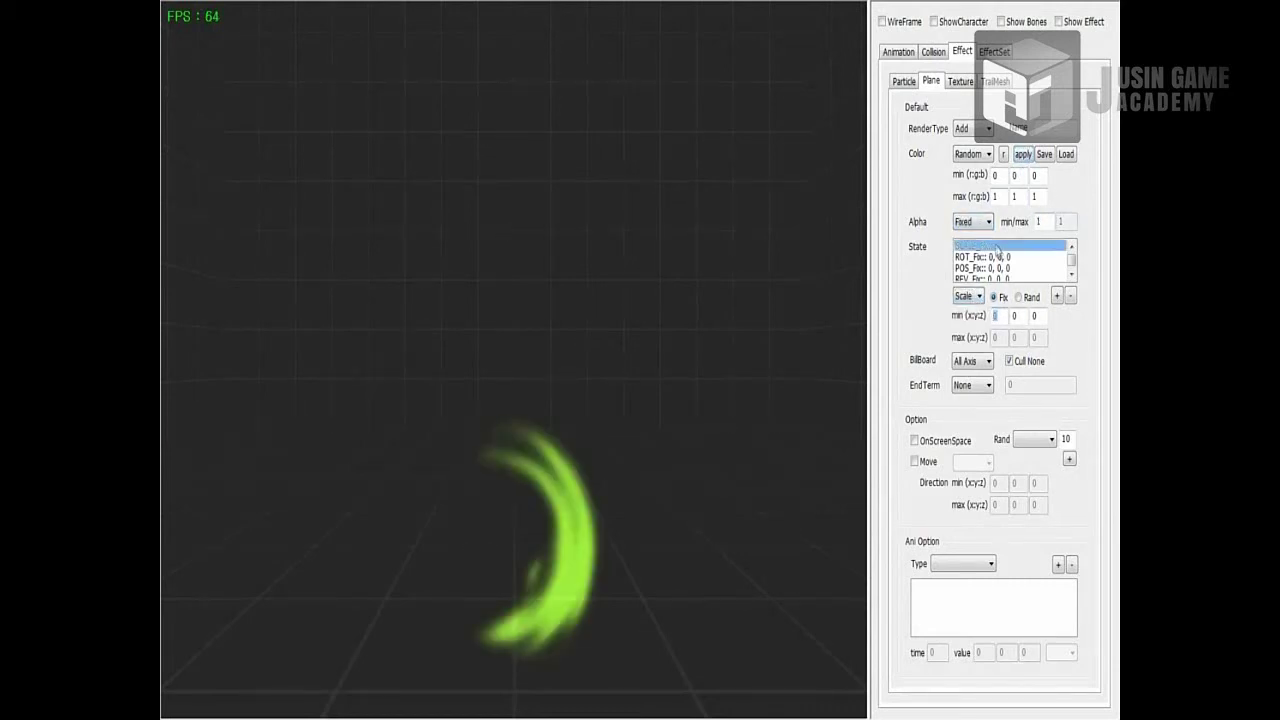
{"action": "key", "text": "Tab"}
{"action": "type", "text": "1"}
Test fixed rotations of 45, 0, 0 and 45, 90, 0 on the plane, applying each one
{"action": "left_click", "coordinate": [1004, 257]}
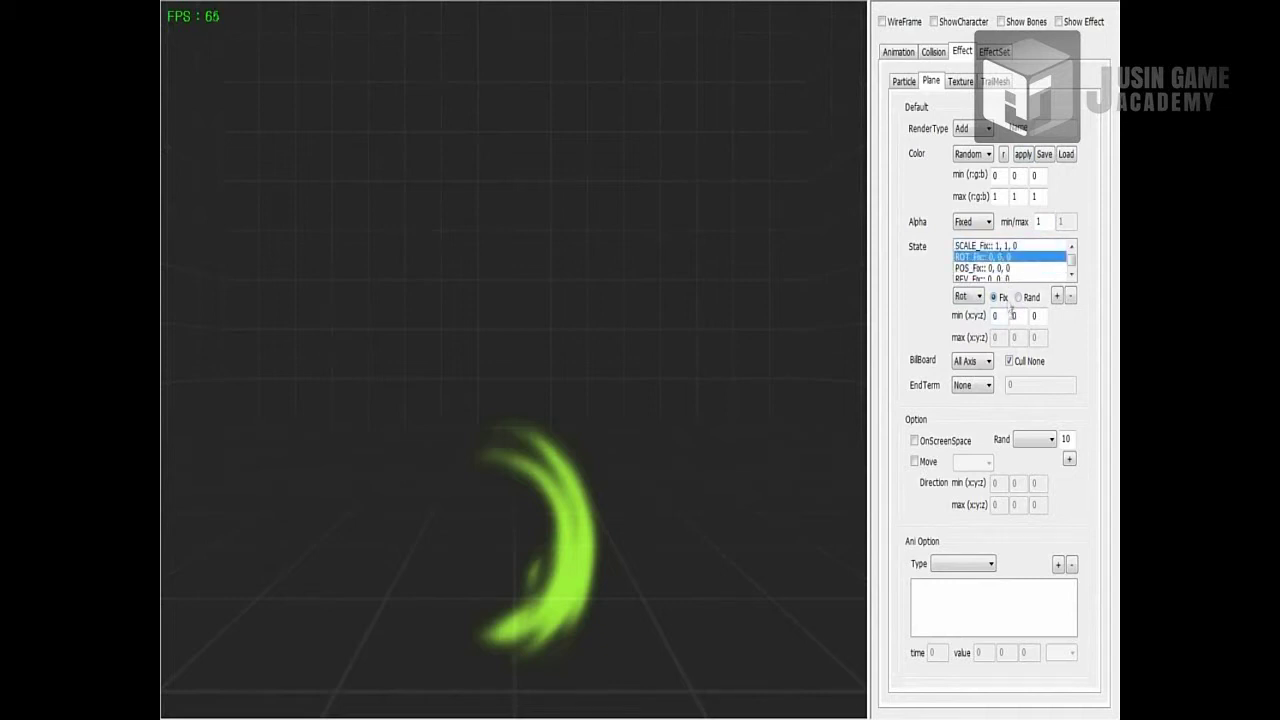
{"action": "type", "text": "45"}
{"action": "left_click", "coordinate": [1057, 296]}
{"action": "left_click", "coordinate": [1023, 154]}
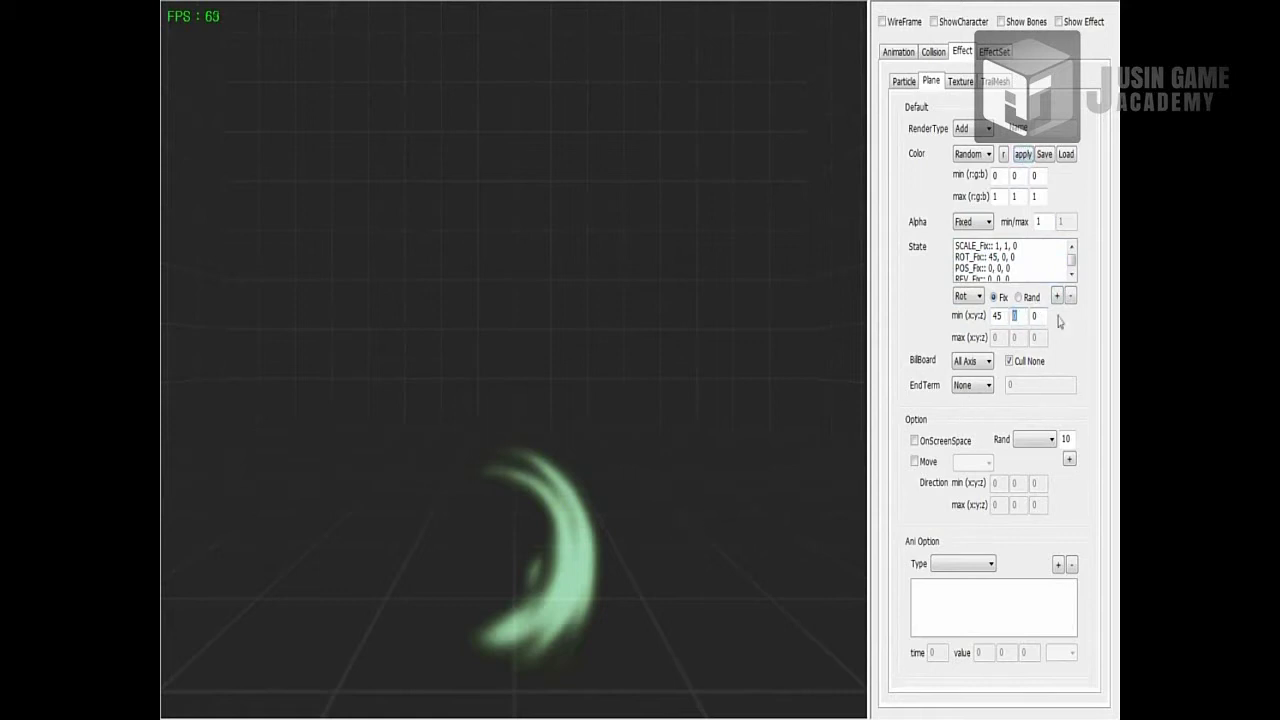
{"action": "left_click", "coordinate": [1023, 154]}
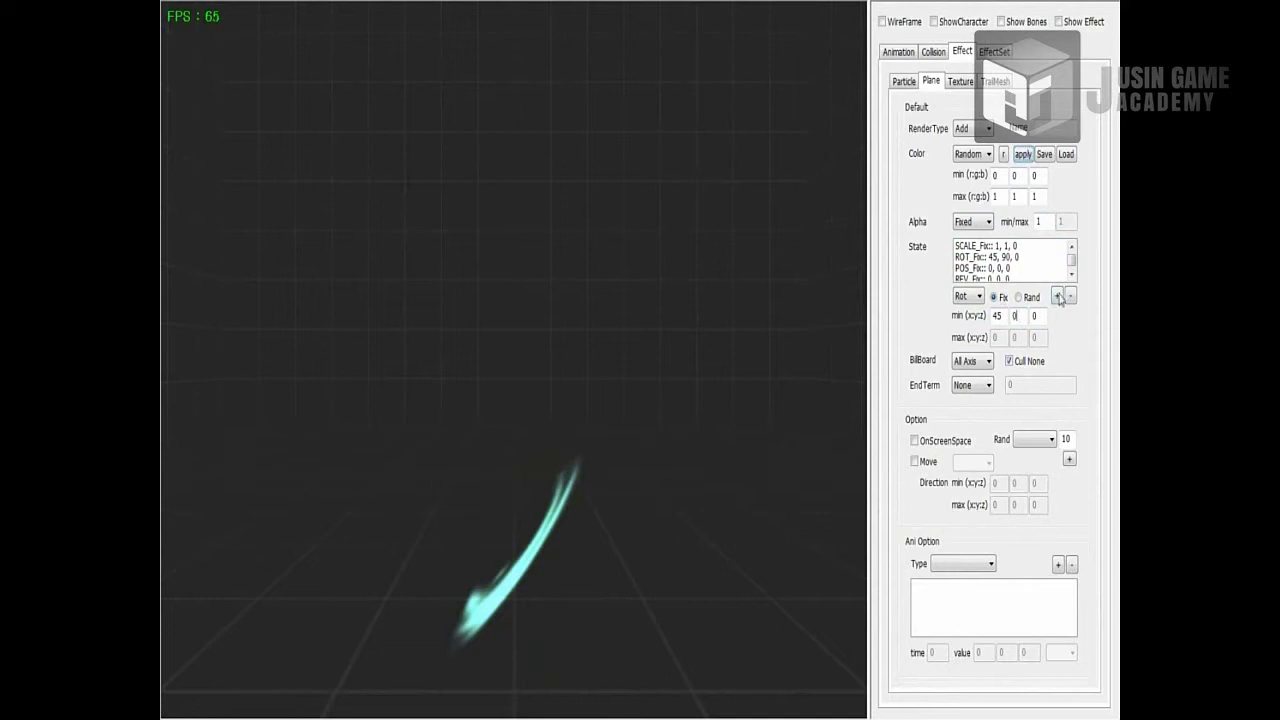
Set the plane's fixed position to 0, 0.2, 0 and apply it
{"action": "left_click", "coordinate": [998, 267]}
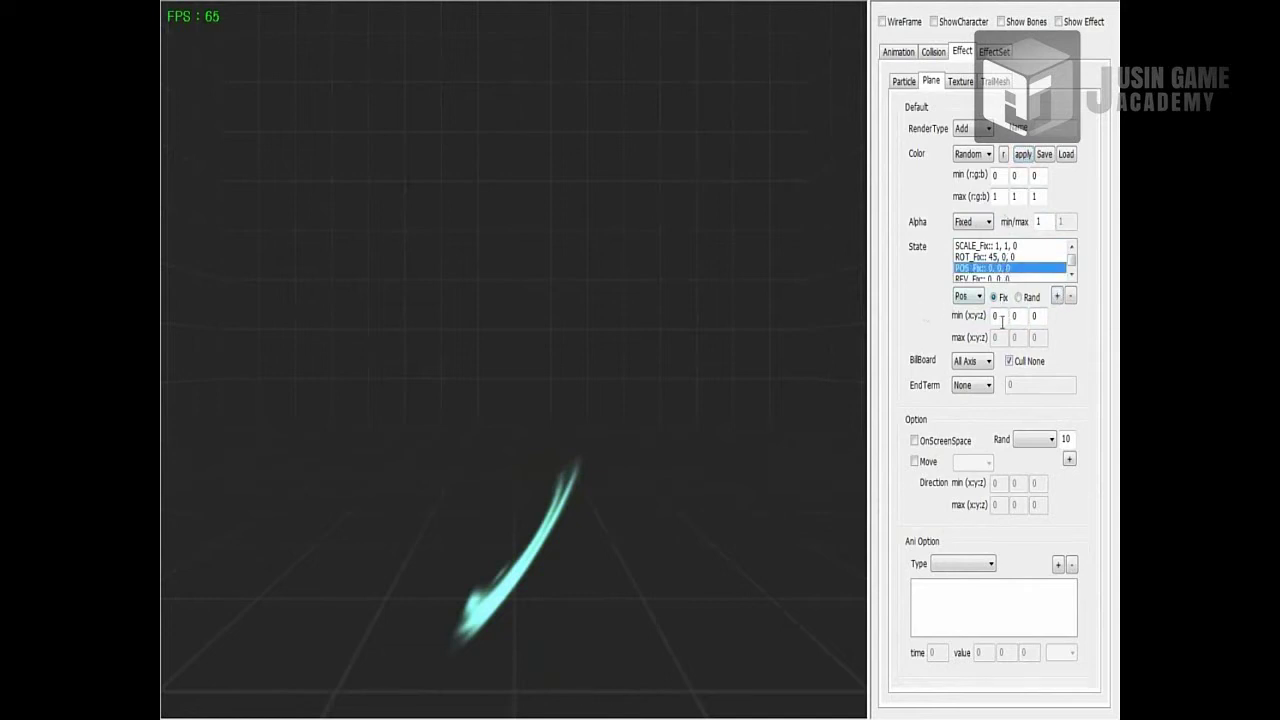
{"action": "type", "text": ".2"}
{"action": "left_click", "coordinate": [1057, 296]}
{"action": "left_click", "coordinate": [1023, 154]}
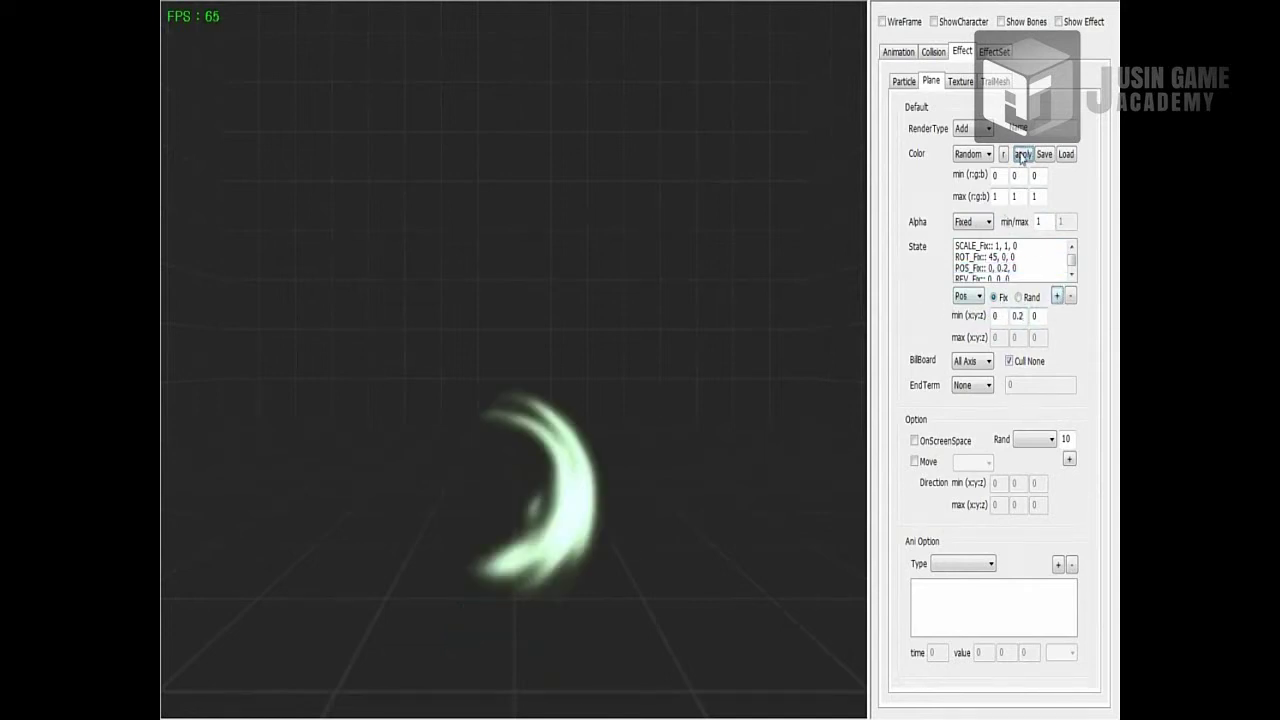
Set the plane's fixed position to 0.2, 0.2, 0.2 and apply it
{"action": "left_click", "coordinate": [1040, 315]}
{"action": "type", "text": ".2"}
{"action": "left_click", "coordinate": [1057, 296]}
{"action": "left_click", "coordinate": [1023, 154]}
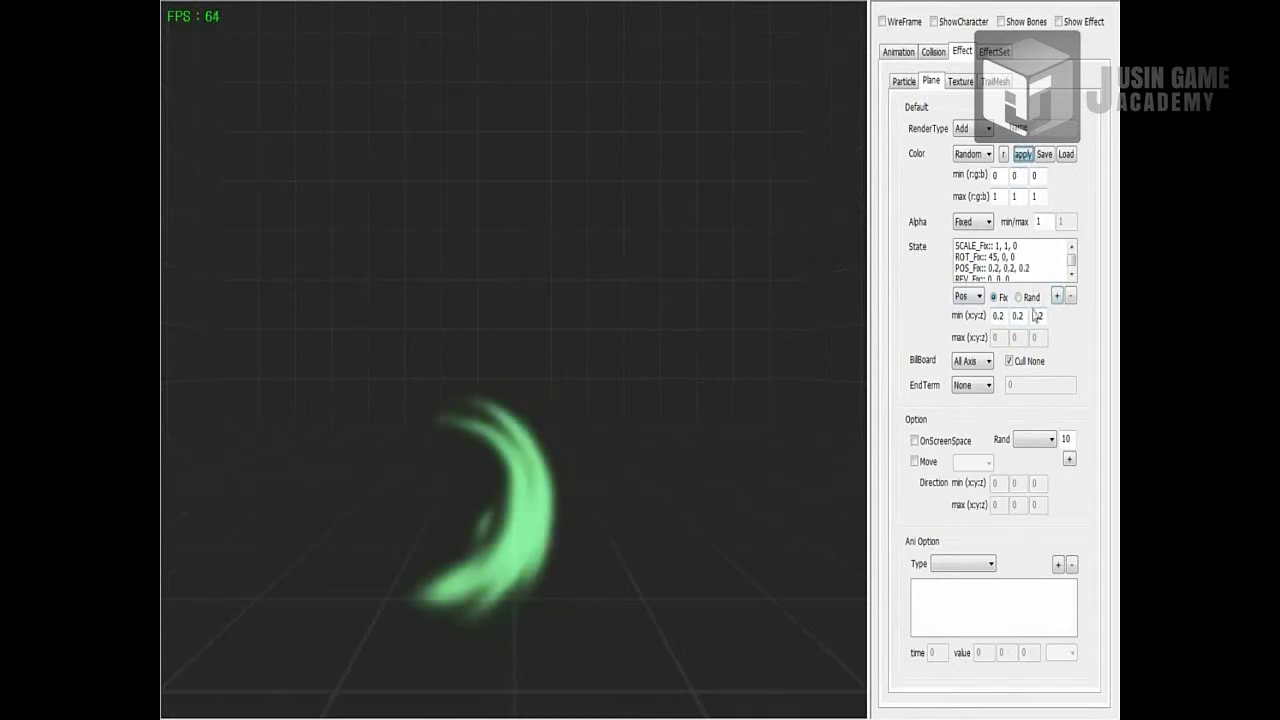
Reset the plane's position to 0, 0, 0 and check All Axis billboarding from different viewing angles
{"action": "left_click", "coordinate": [1009, 279]}
{"action": "scroll", "coordinate": [985, 300], "scroll_direction": "up", "scroll_amount": 1}
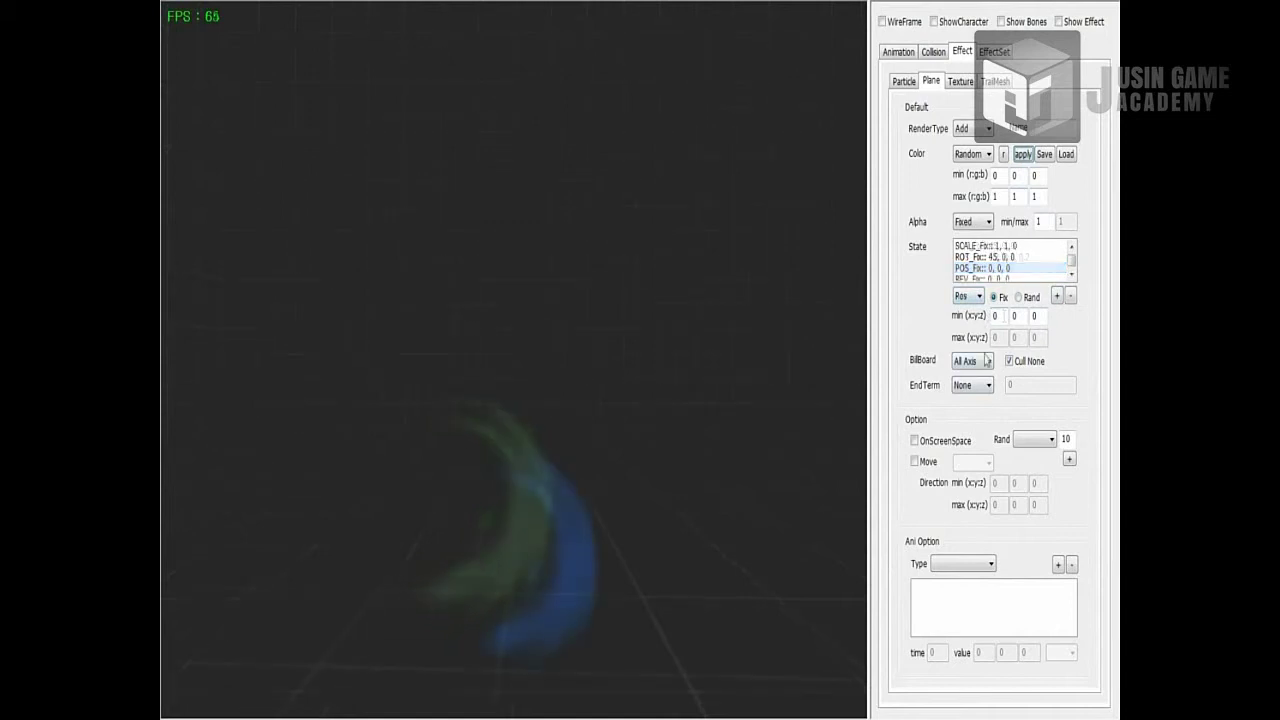
{"action": "left_click", "coordinate": [972, 361]}
{"action": "left_click", "coordinate": [965, 367]}
{"action": "left_click", "coordinate": [639, 508]}
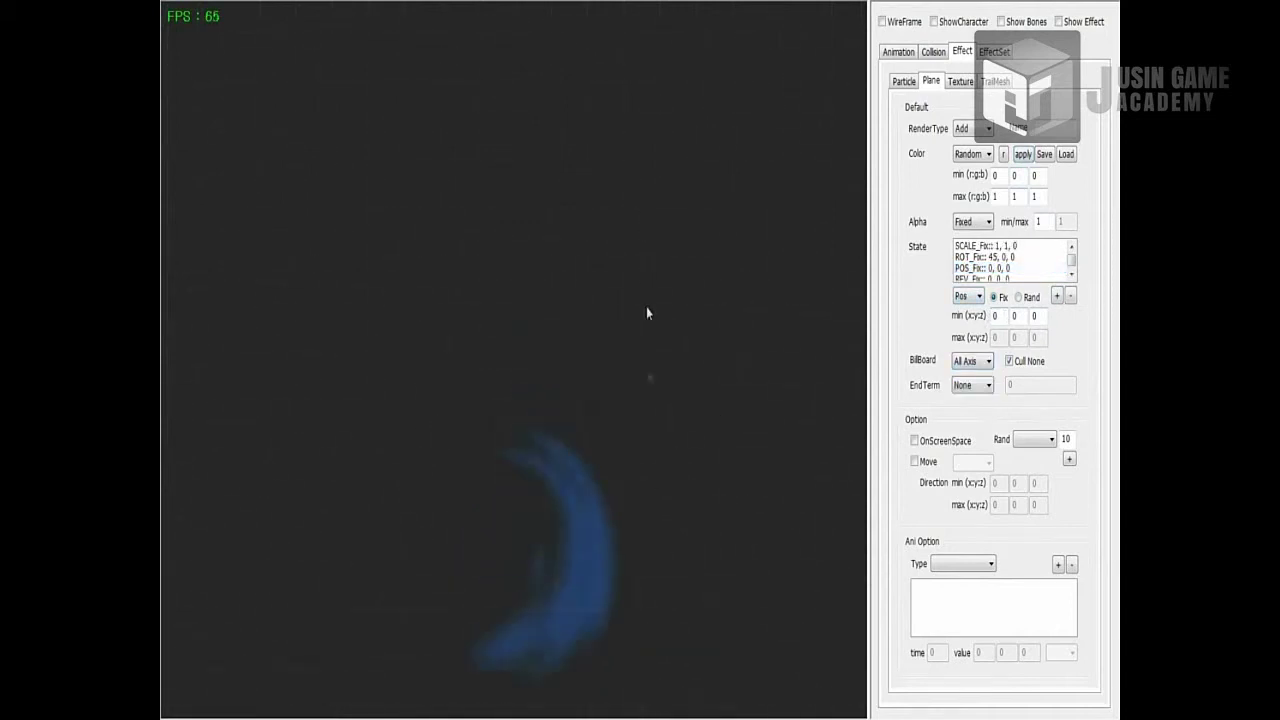
{"action": "left_click", "coordinate": [1023, 155]}
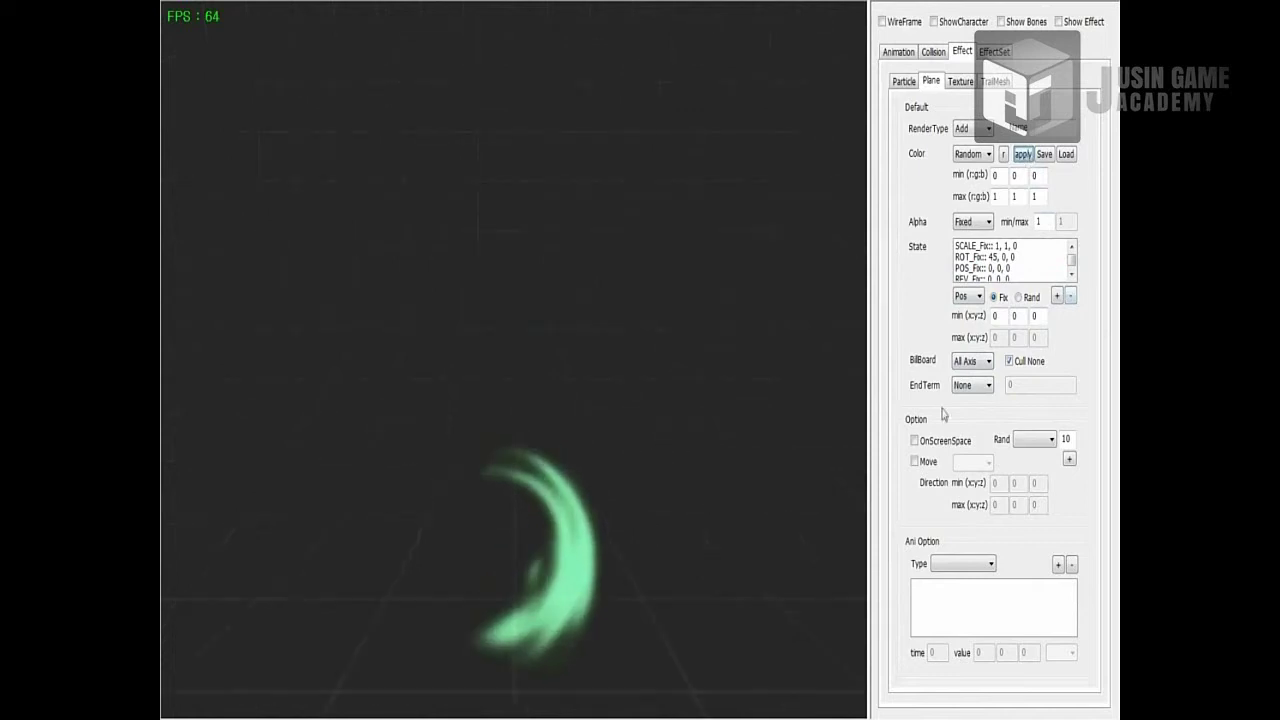
Try Y Axis billboarding on the plane with its fixed rotation reset to 0, 0, 0
{"action": "left_click", "coordinate": [972, 361]}
{"action": "left_click", "coordinate": [977, 387]}
{"action": "scroll", "coordinate": [968, 296], "scroll_direction": "up", "scroll_amount": 1}
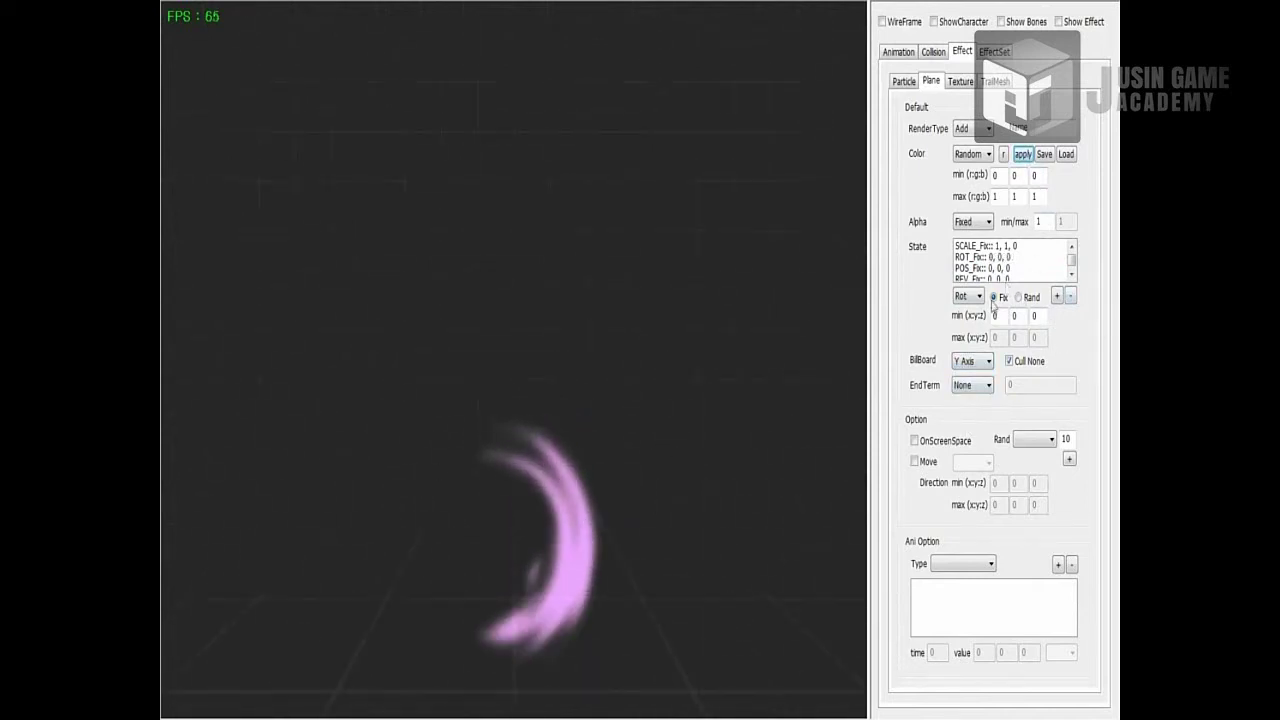
Set the plane's billboard to None and apply it
{"action": "left_click", "coordinate": [972, 361]}
{"action": "left_click", "coordinate": [972, 374]}
{"action": "left_click", "coordinate": [1022, 155]}
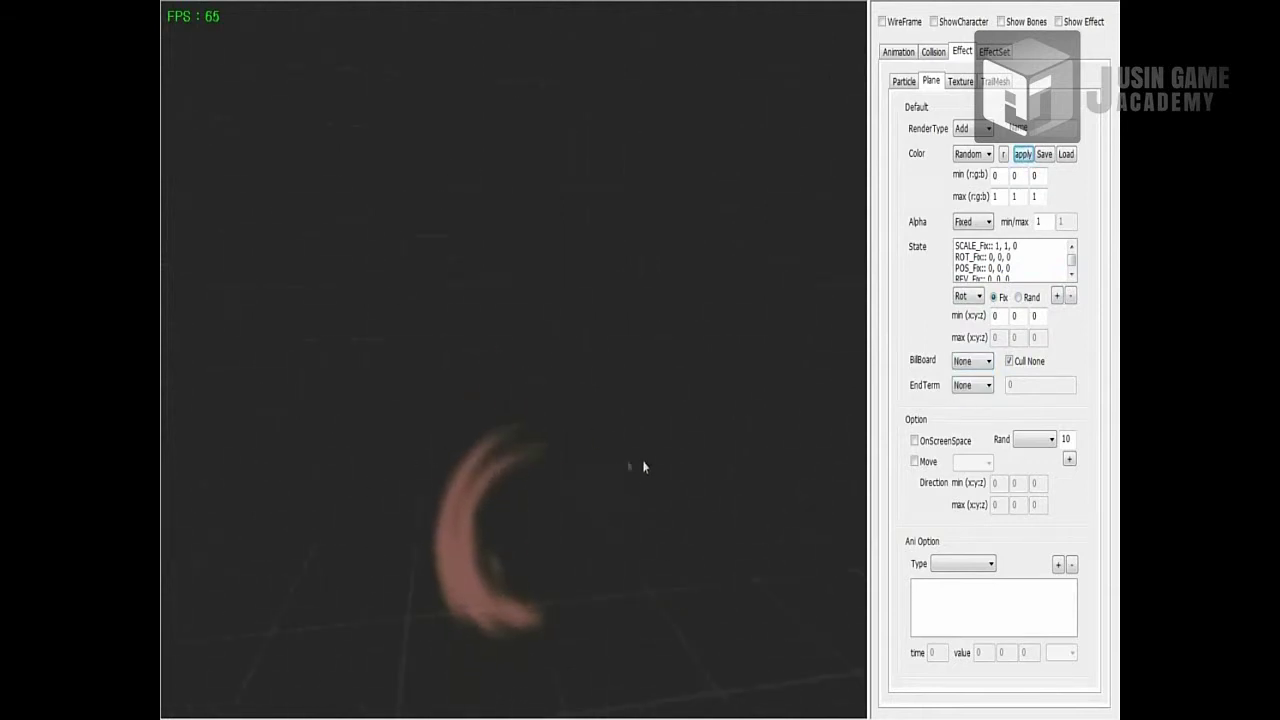
Set the plane's EndTerm to Time with a value of 0.5 and apply it
{"action": "left_click", "coordinate": [977, 388]}
{"action": "left_click", "coordinate": [968, 406]}
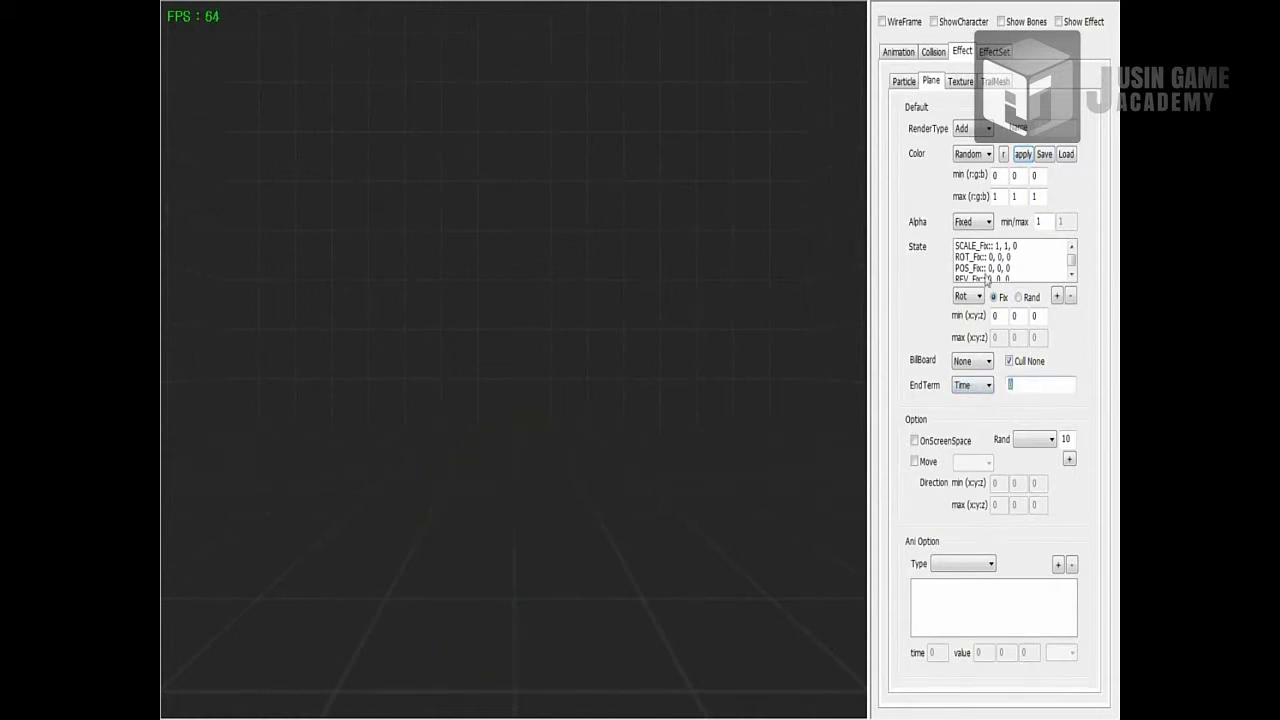
{"action": "left_click", "coordinate": [1024, 155]}
{"action": "left_click", "coordinate": [1024, 155]}
Return the plane's EndTerm to None and apply the effect
{"action": "left_click", "coordinate": [972, 385]}
{"action": "left_click", "coordinate": [960, 400]}
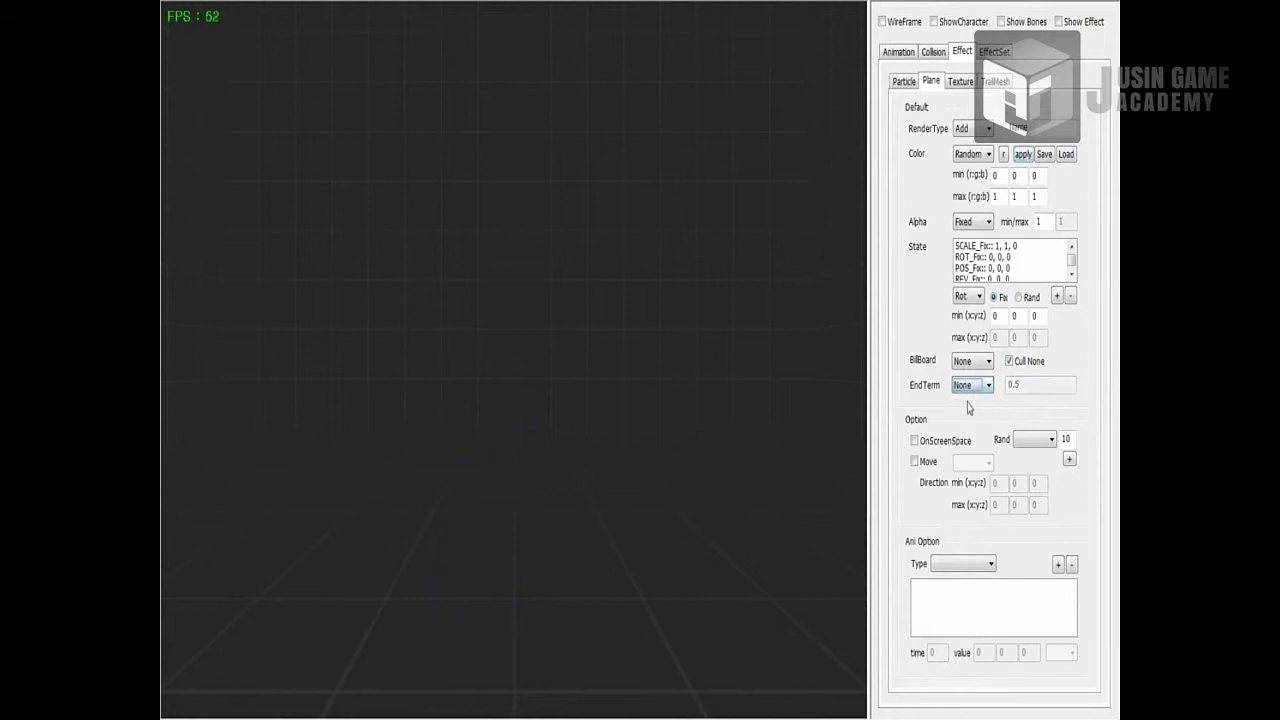
{"action": "left_click", "coordinate": [1023, 156]}
Change the scale state to a random range with min 0.1, 0.1, 0 and max 1, 1, 0
{"action": "left_click", "coordinate": [985, 246]}
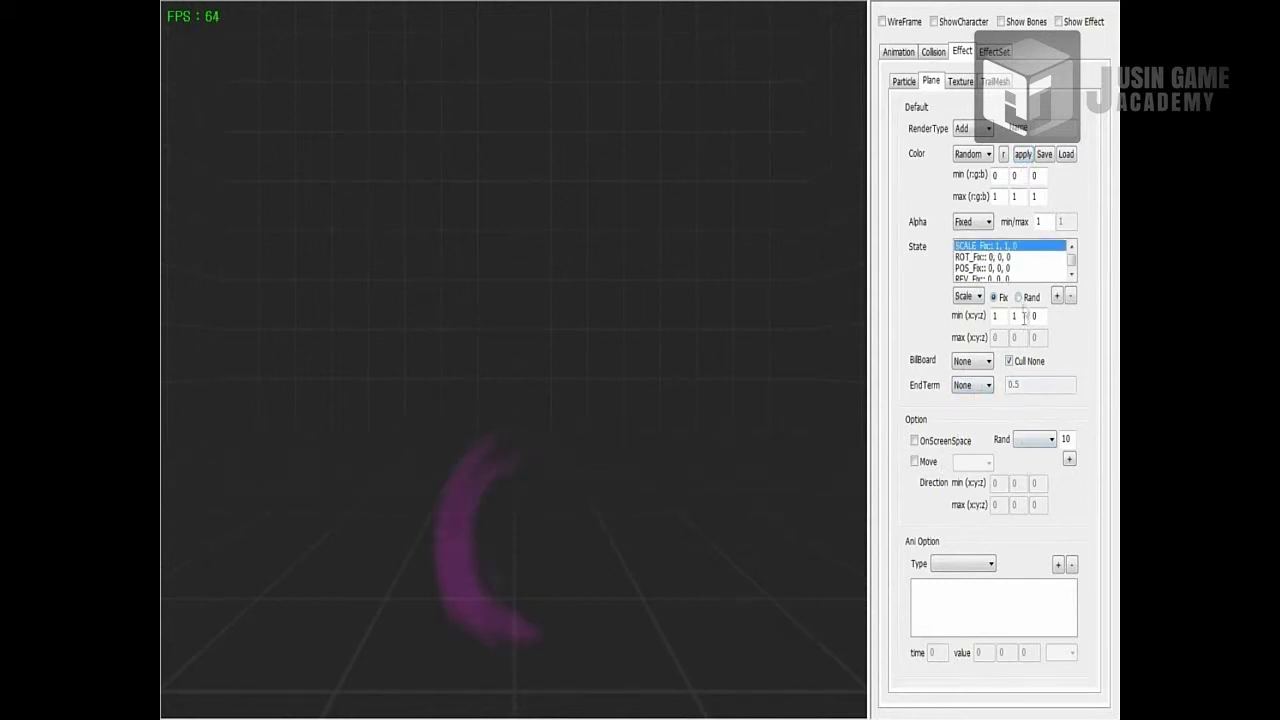
{"action": "left_click", "coordinate": [1018, 297]}
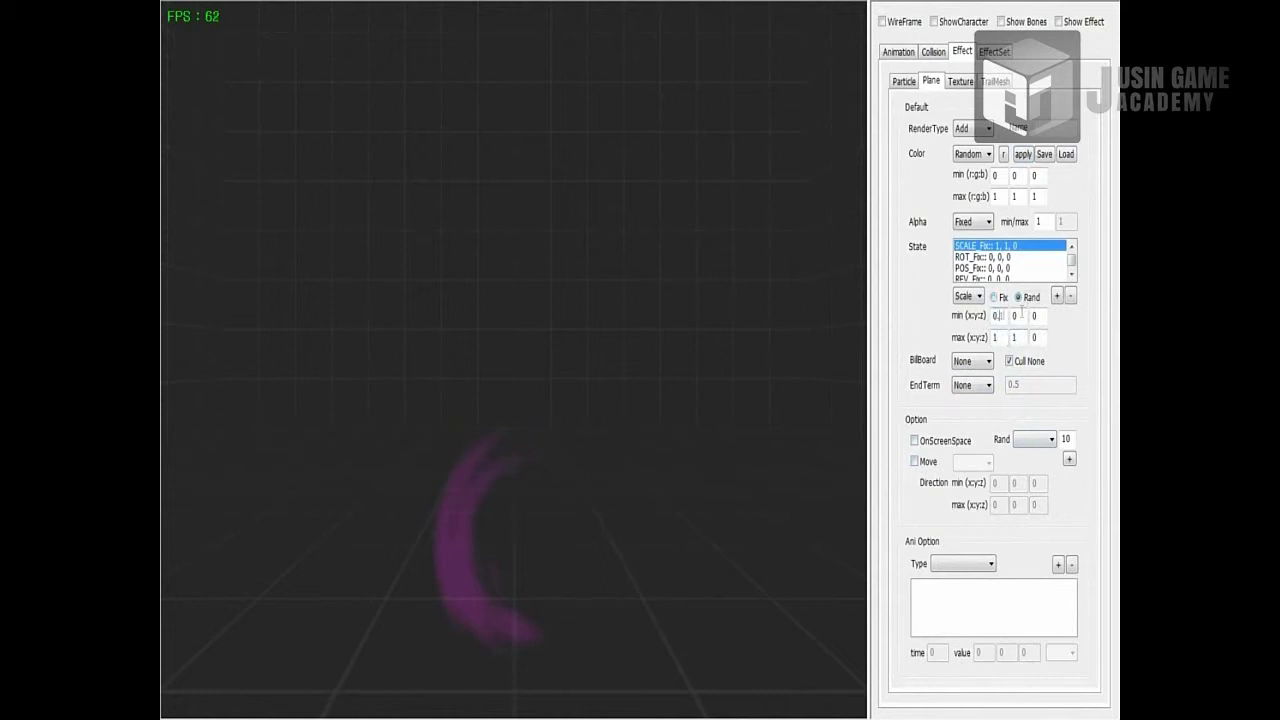
{"action": "left_click", "coordinate": [1057, 296]}
Set the plane's Rand option to the DefaultSc entry with a value of 100, and apply the effect
{"action": "left_click", "coordinate": [1035, 439]}
{"action": "left_click", "coordinate": [1048, 483]}
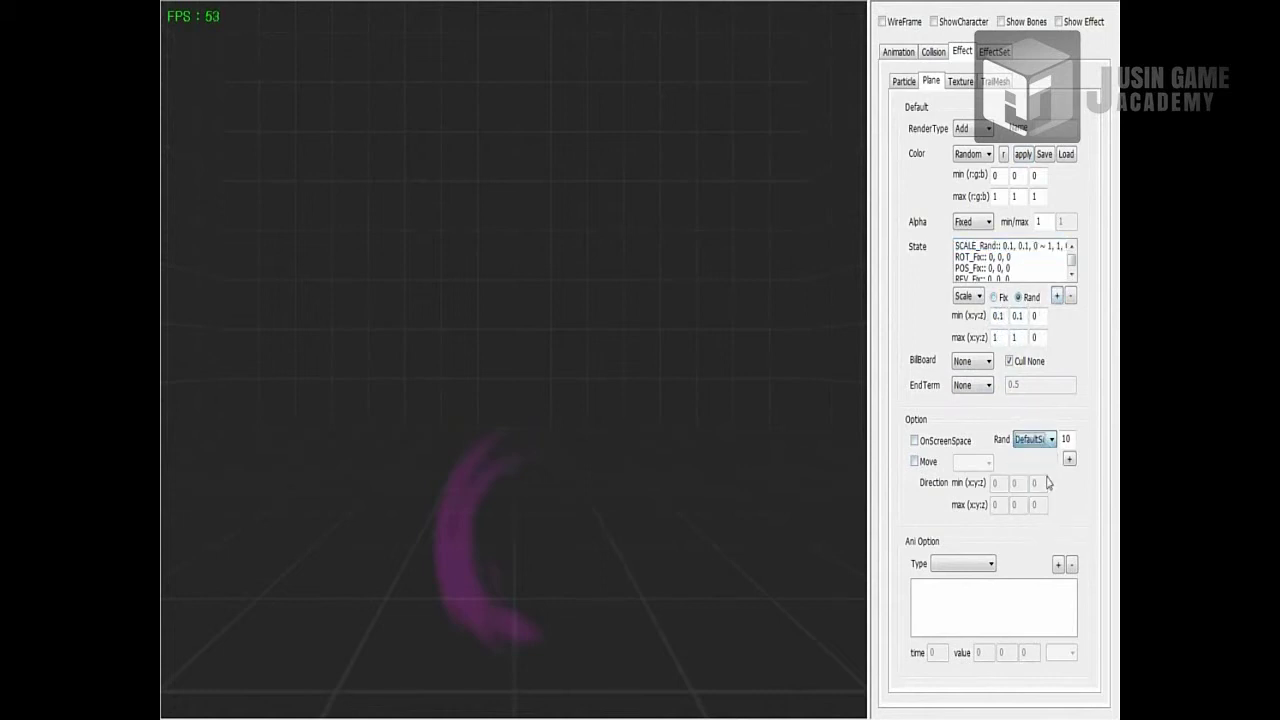
{"action": "left_click", "coordinate": [1022, 156]}
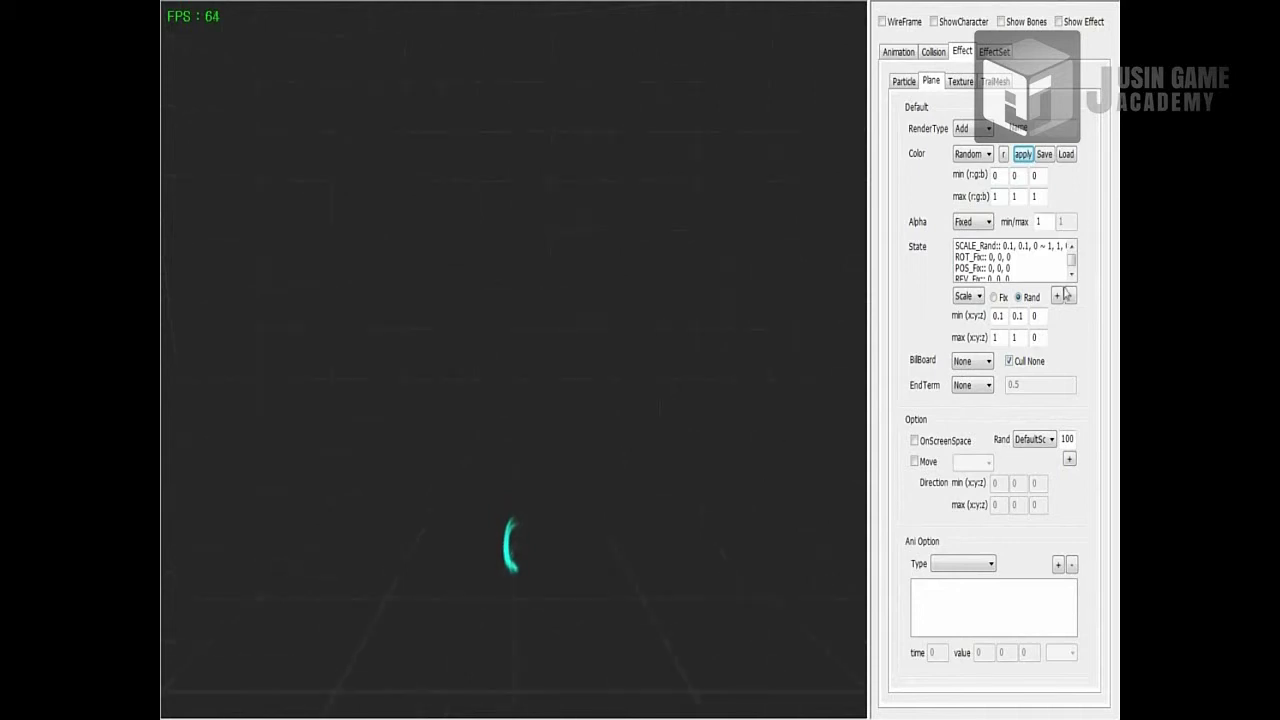
Change the scale state from a random range to a fixed value of 1, 1, 0
{"action": "left_click", "coordinate": [1026, 245]}
{"action": "left_click", "coordinate": [999, 297]}
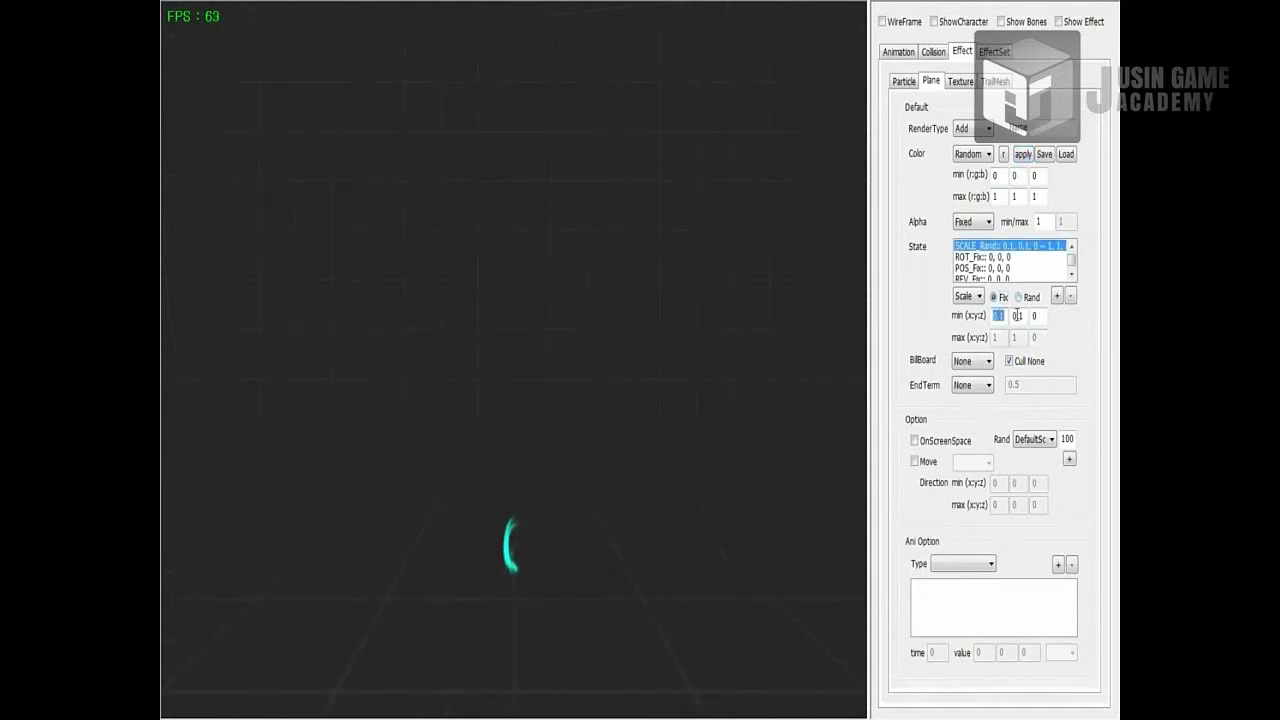
{"action": "type", "text": "1"}
{"action": "left_click", "coordinate": [1057, 296]}
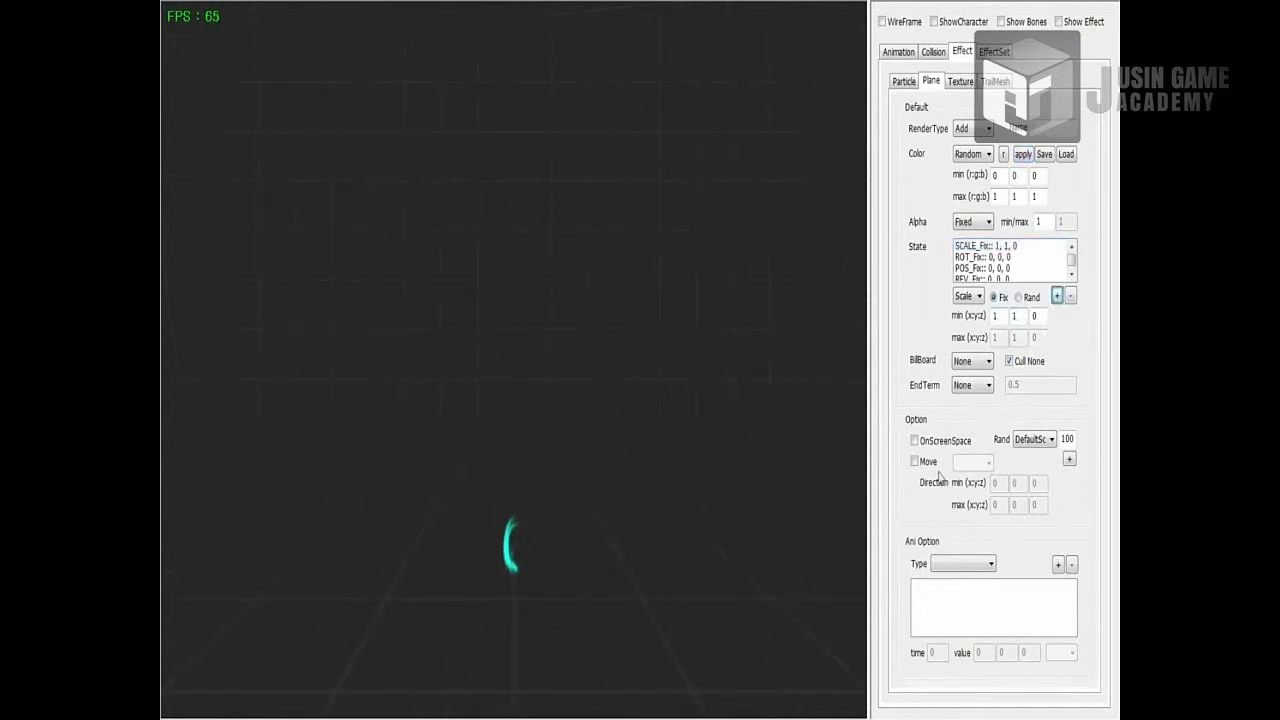
Enable Move for the plane with a Fixed direction of 0, 1, 0
{"action": "left_click", "coordinate": [914, 461]}
{"action": "left_click", "coordinate": [972, 462]}
{"action": "left_click", "coordinate": [968, 477]}
{"action": "double_click", "coordinate": [1014, 482]}
{"action": "type", "text": "1"}
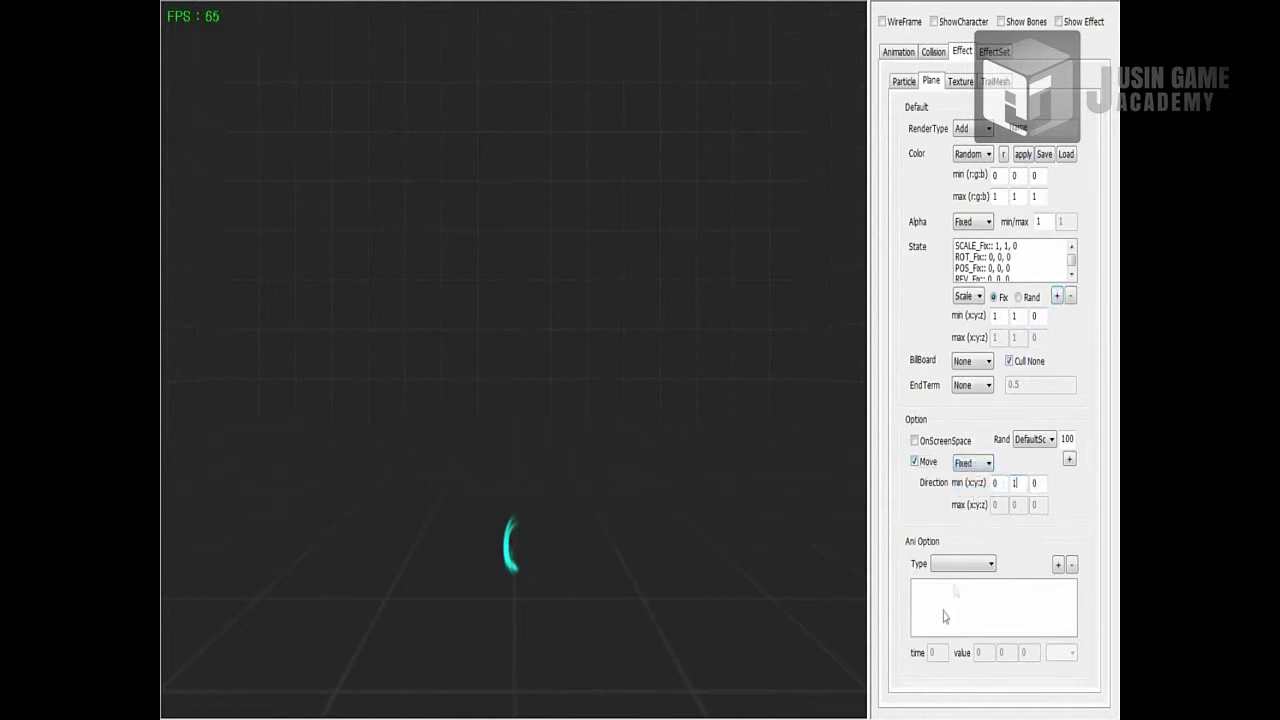
Add a Fixed MoveSpeed animation key with value 1 at time 0, and apply the effect
{"action": "left_click", "coordinate": [962, 563]}
{"action": "left_click", "coordinate": [955, 573]}
{"action": "left_click", "coordinate": [1061, 652]}
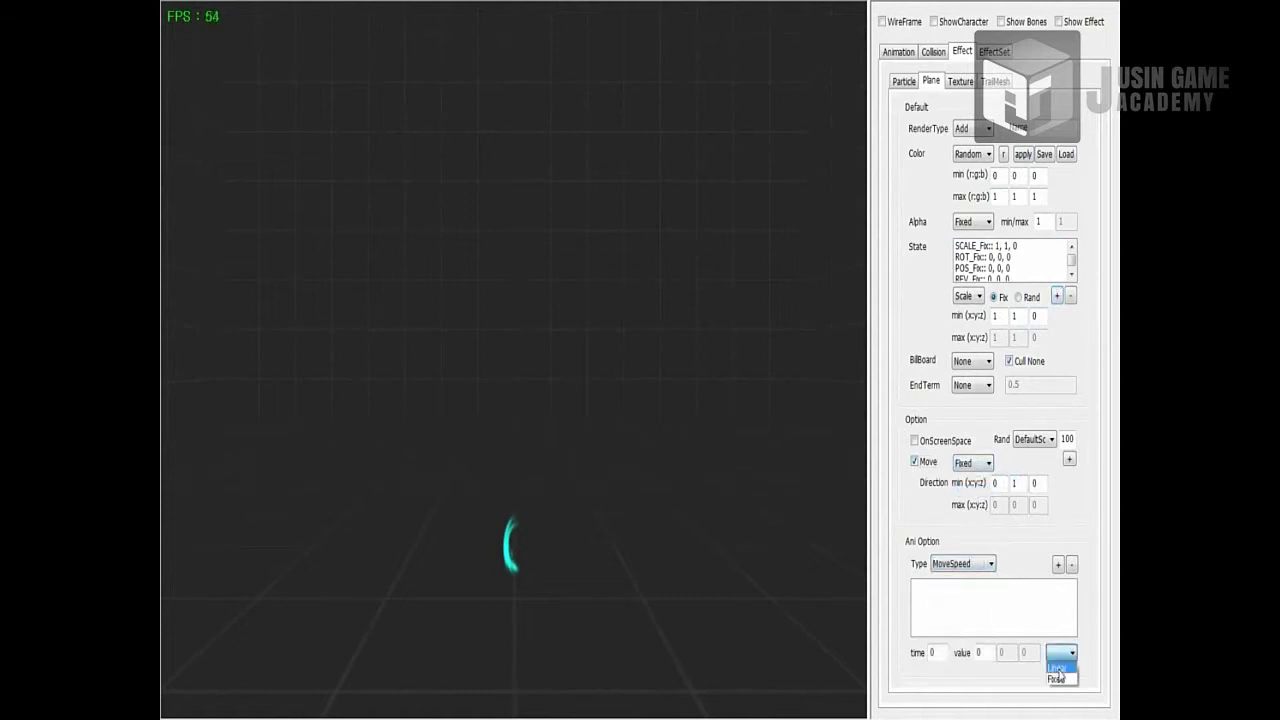
{"action": "left_click", "coordinate": [1057, 679]}
{"action": "double_click", "coordinate": [978, 652]}
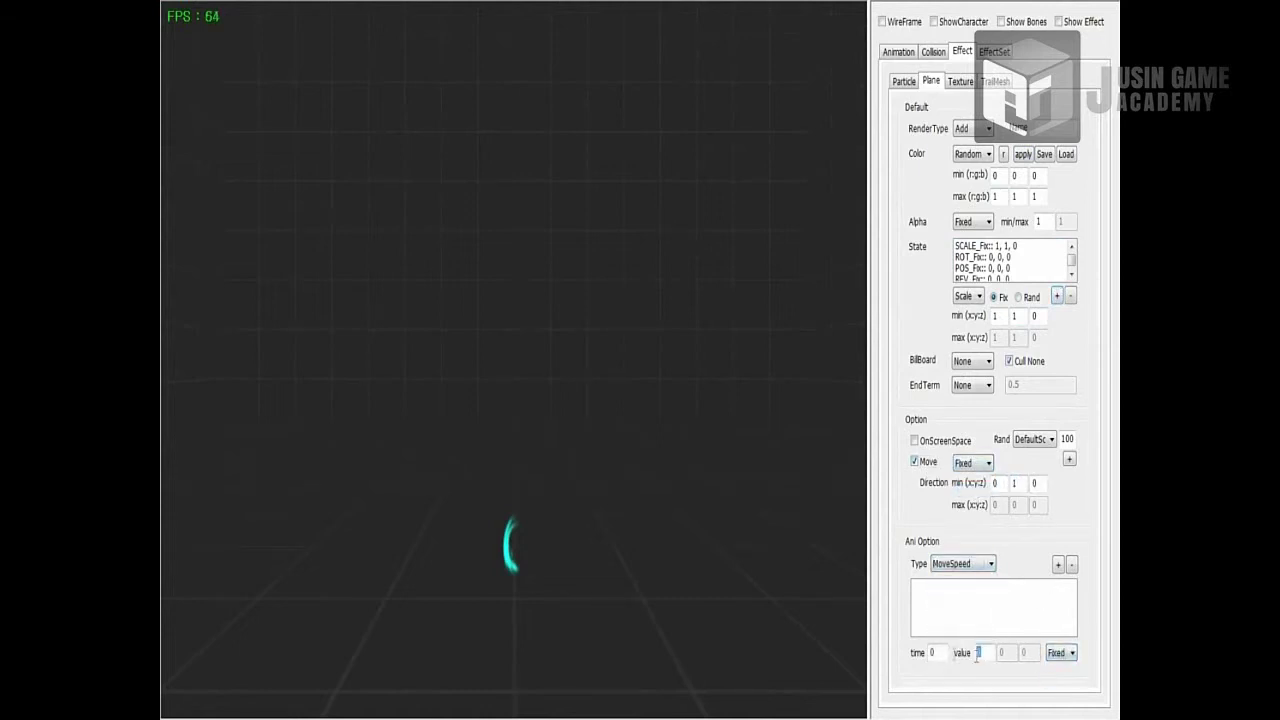
{"action": "left_click", "coordinate": [1023, 155]}
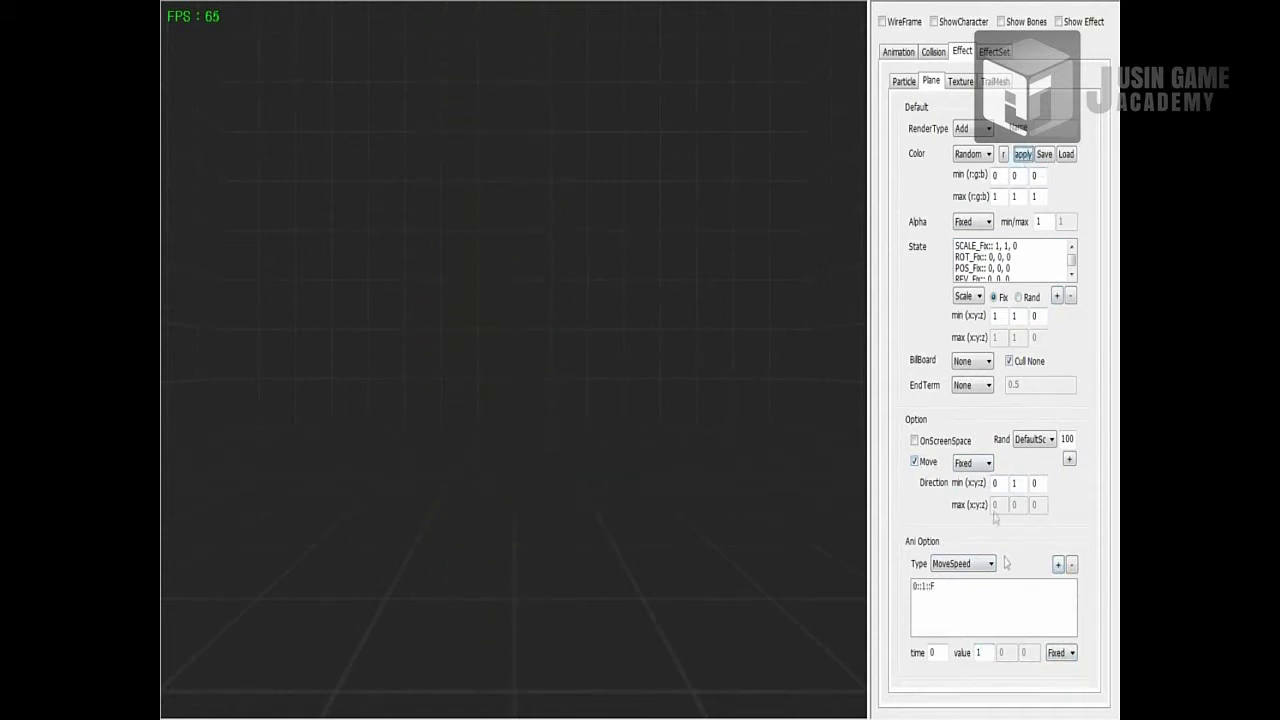
Set the Move direction to Random with min 0.5, 1, 0.5 and max -0.5, 1, -0.5, and apply the effect repeatedly
{"action": "left_click", "coordinate": [962, 470]}
{"action": "left_click", "coordinate": [988, 484]}
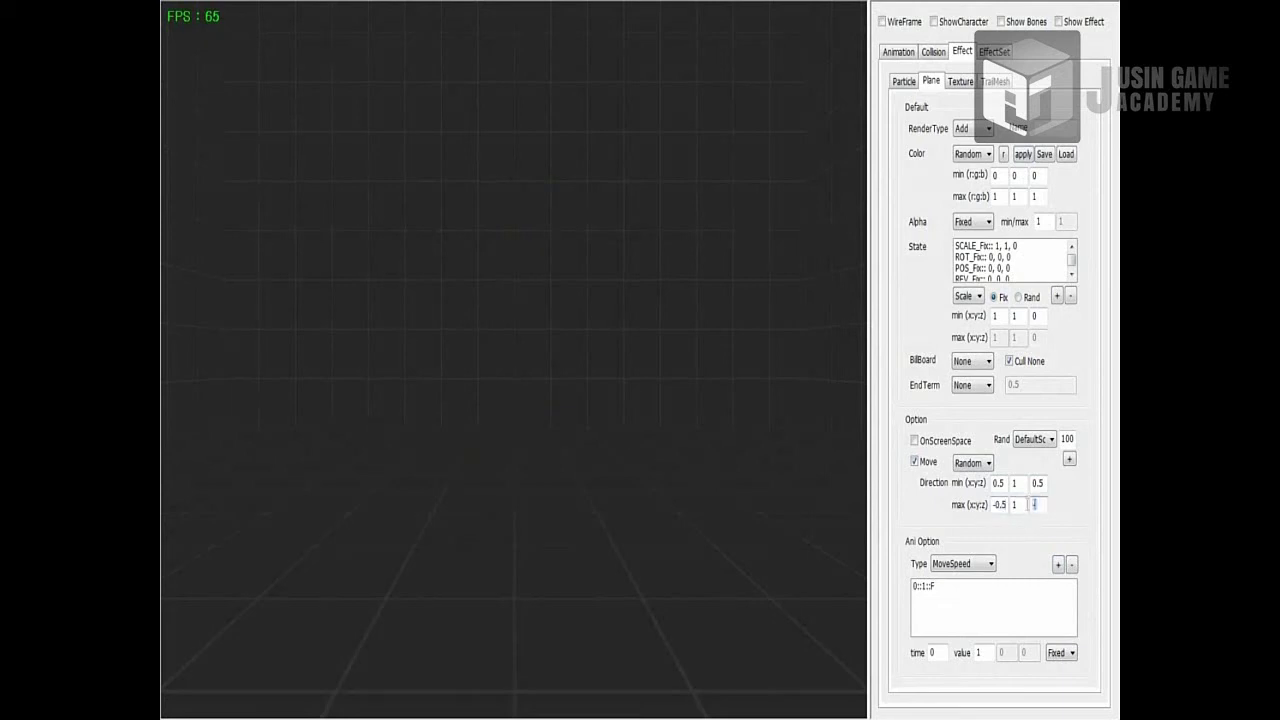
{"action": "left_click", "coordinate": [1023, 155]}
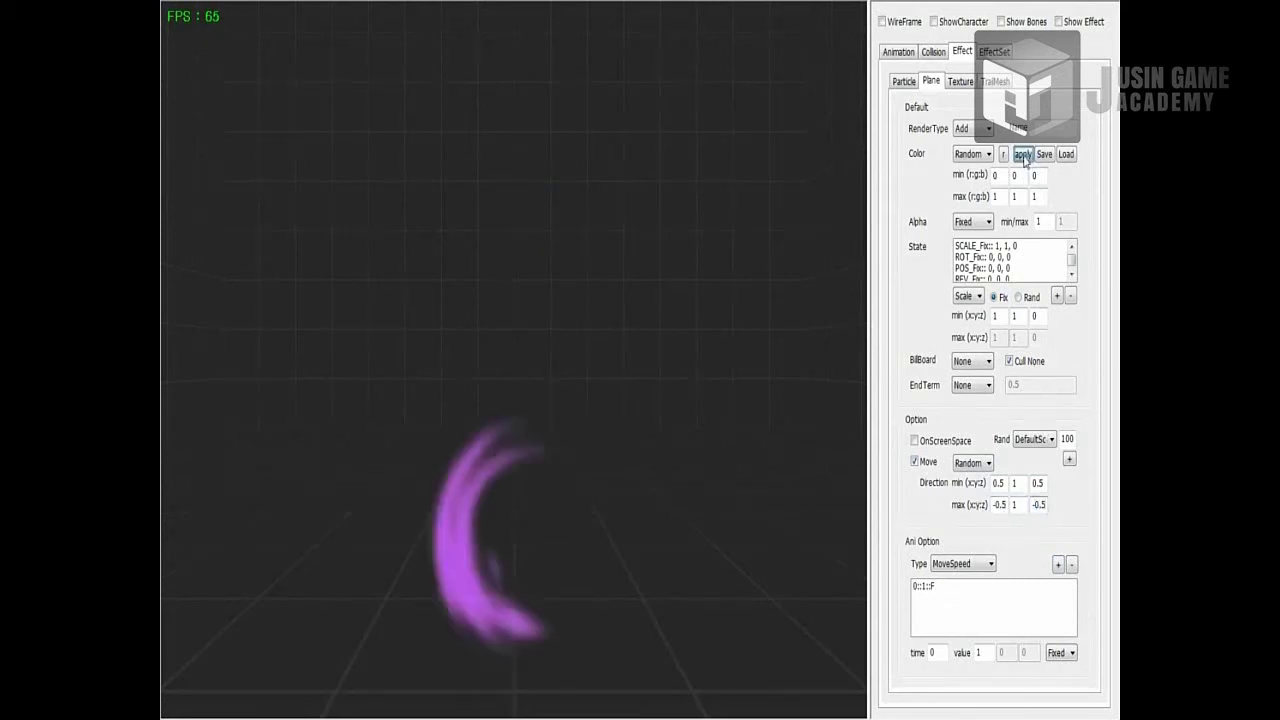
{"action": "left_click", "coordinate": [1023, 155]}
{"action": "left_click", "coordinate": [1023, 155]}
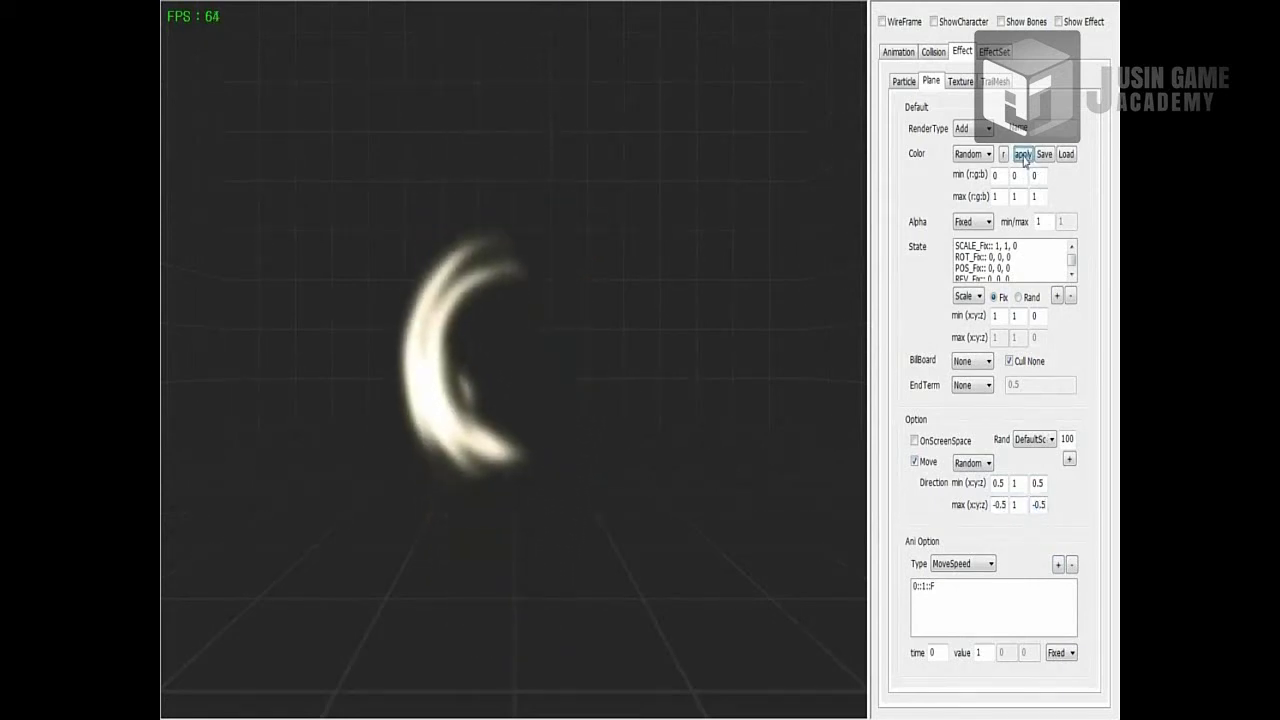
{"action": "left_click", "coordinate": [1023, 155]}
{"action": "left_click", "coordinate": [1023, 155]}
{"action": "left_click", "coordinate": [1023, 155]}
{"action": "left_click", "coordinate": [1023, 155]}
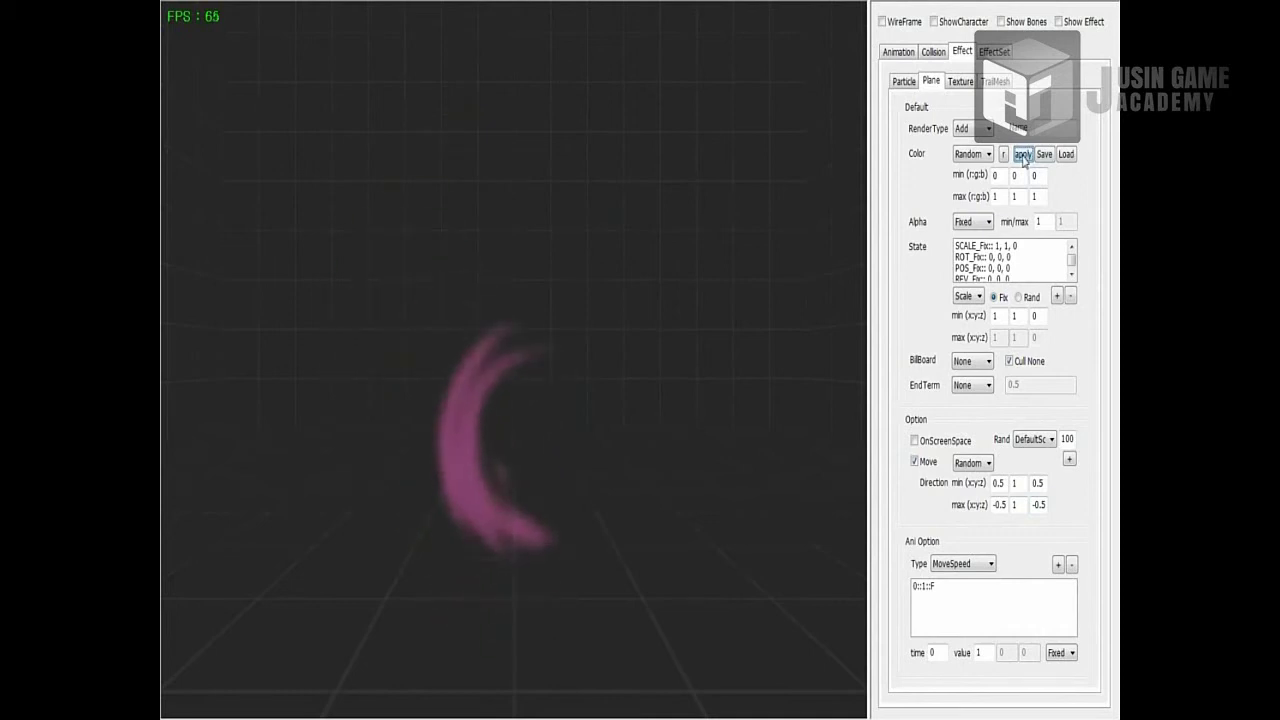
{"action": "left_click", "coordinate": [1023, 155]}
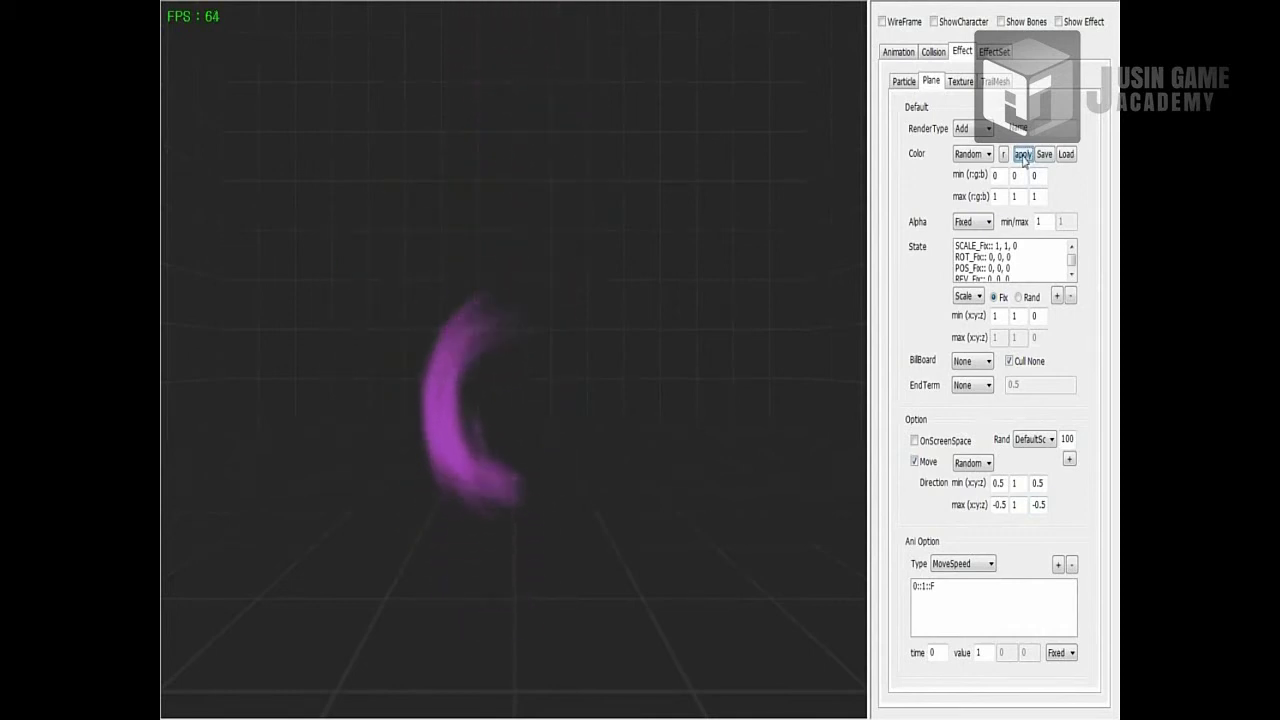
Add the MoveDir entry to the Rand option with a value of 100, and apply the effect
{"action": "left_click", "coordinate": [1034, 439]}
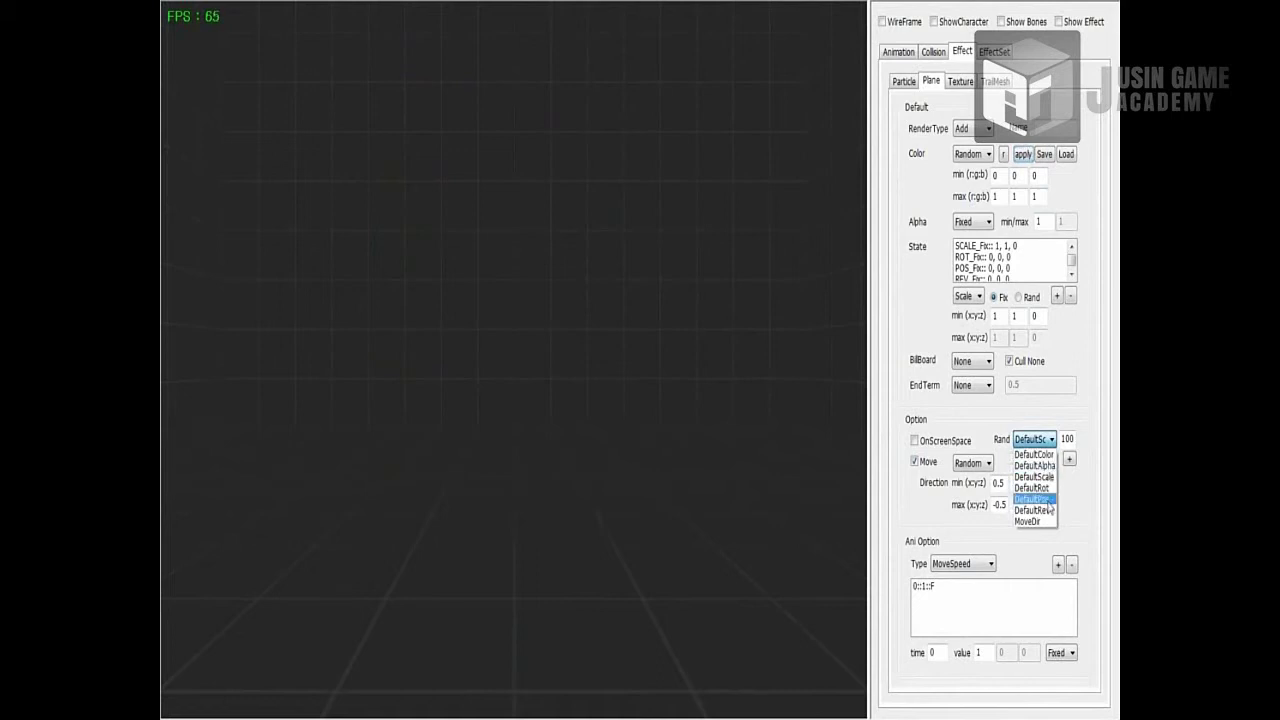
{"action": "left_click", "coordinate": [1028, 521]}
{"action": "left_click", "coordinate": [1023, 155]}
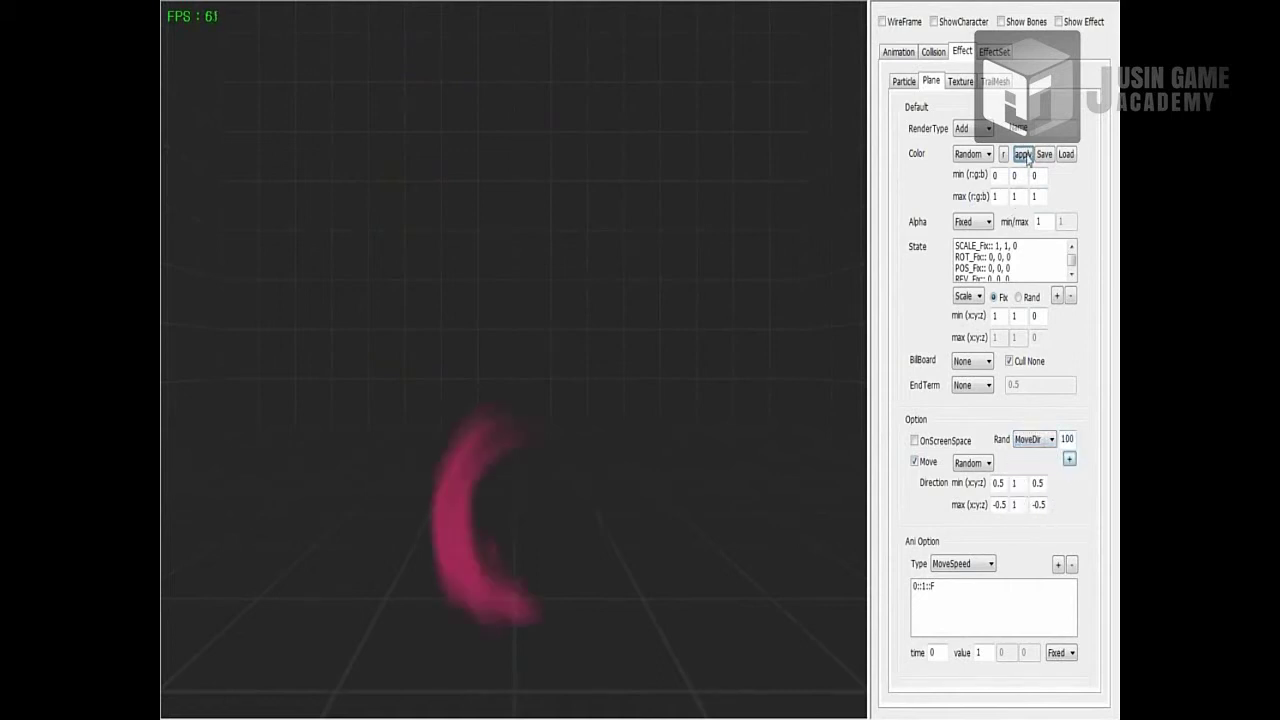
{"action": "left_click", "coordinate": [1023, 155]}
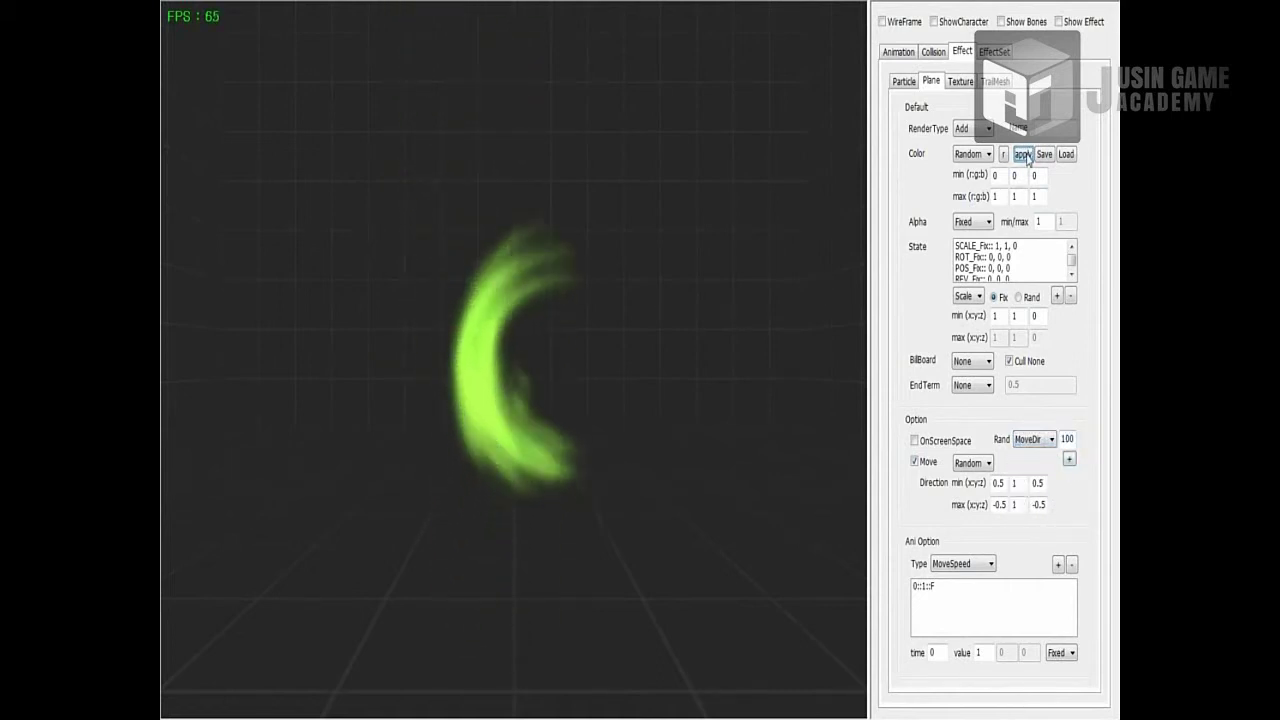
Replace the MoveSpeed key with Fixed keys of value 0 at time 0 and value 1 at time 1, and apply the effect
{"action": "left_click", "coordinate": [979, 564]}
{"action": "left_click", "coordinate": [979, 589]}
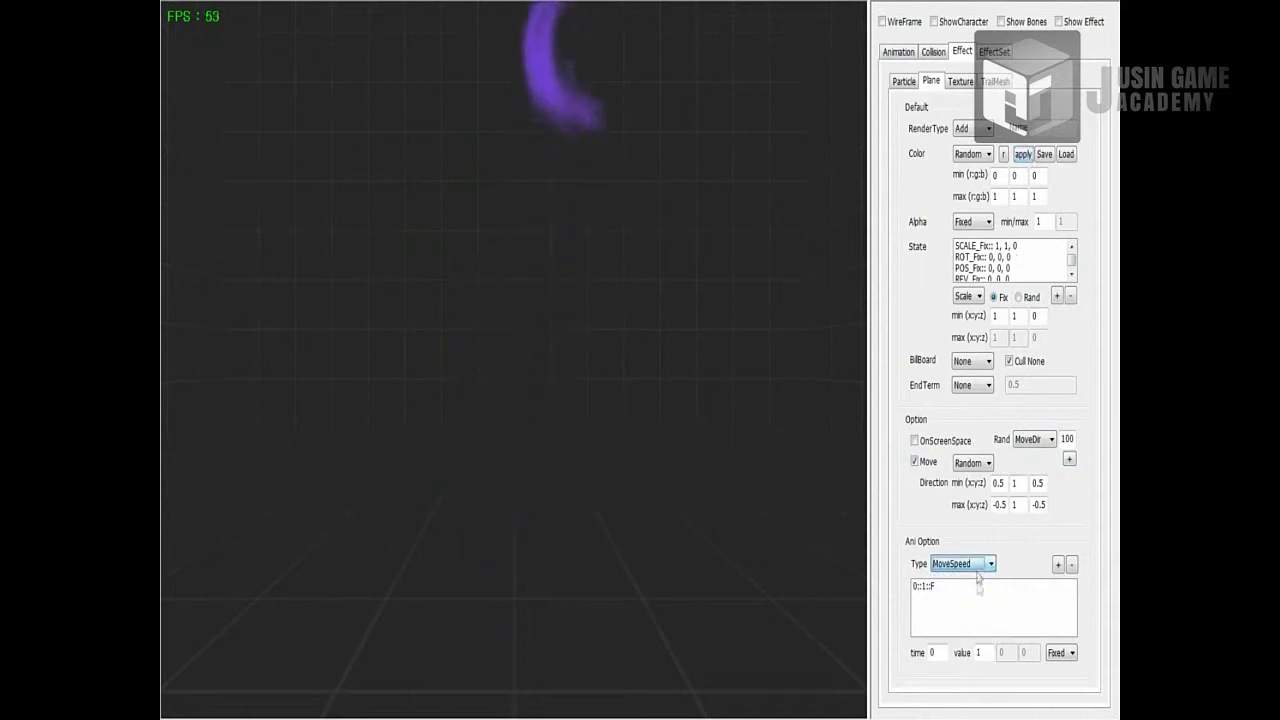
{"action": "left_click", "coordinate": [981, 590]}
{"action": "left_click", "coordinate": [1071, 565]}
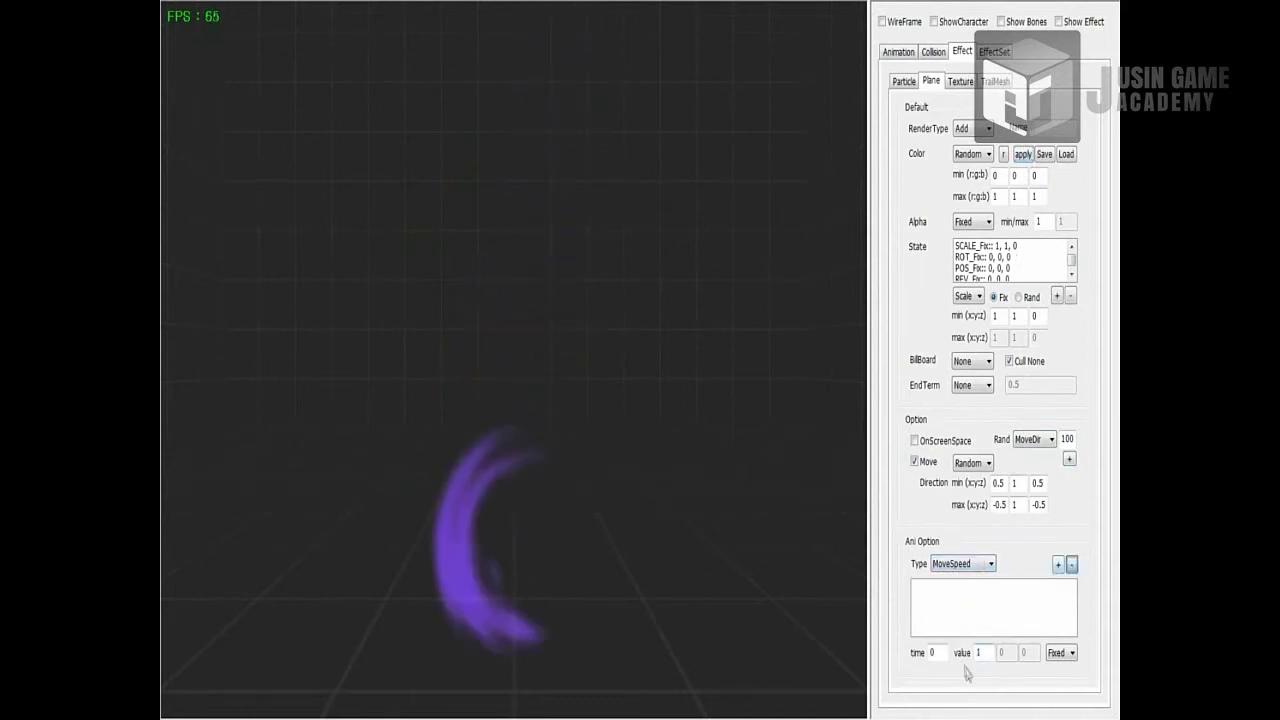
{"action": "left_click", "coordinate": [1058, 565]}
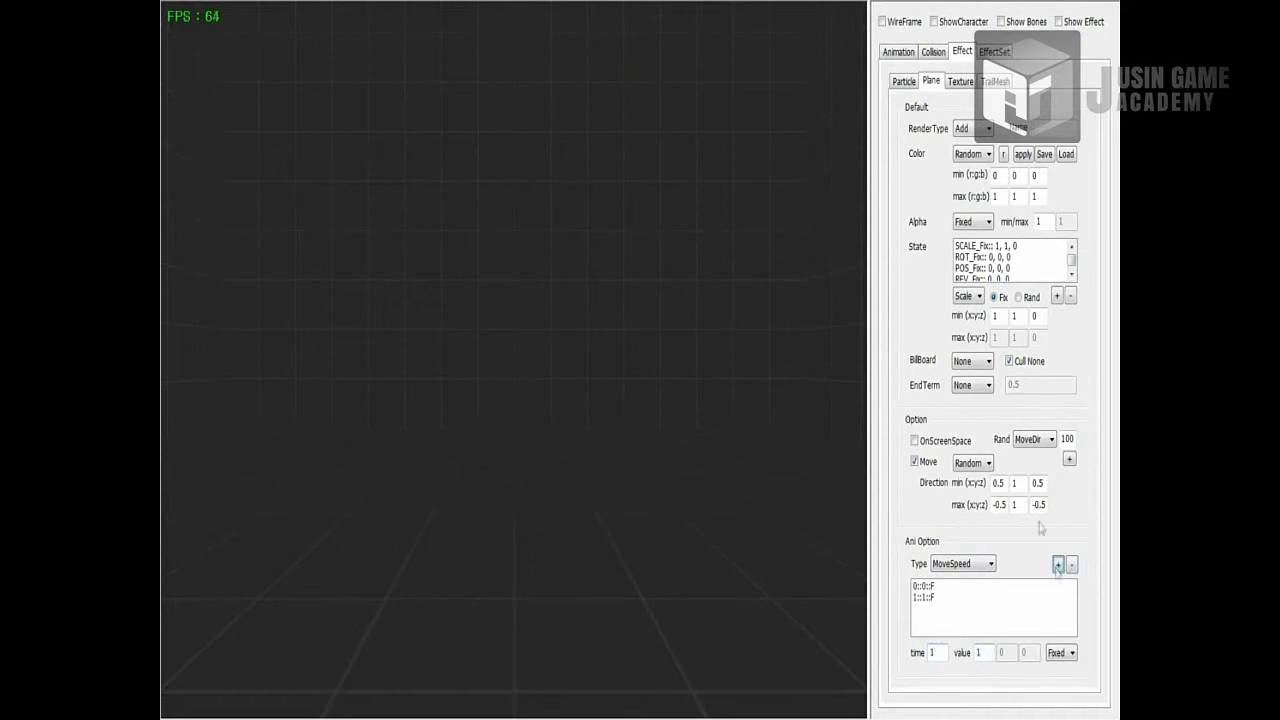
{"action": "left_click", "coordinate": [1023, 155]}
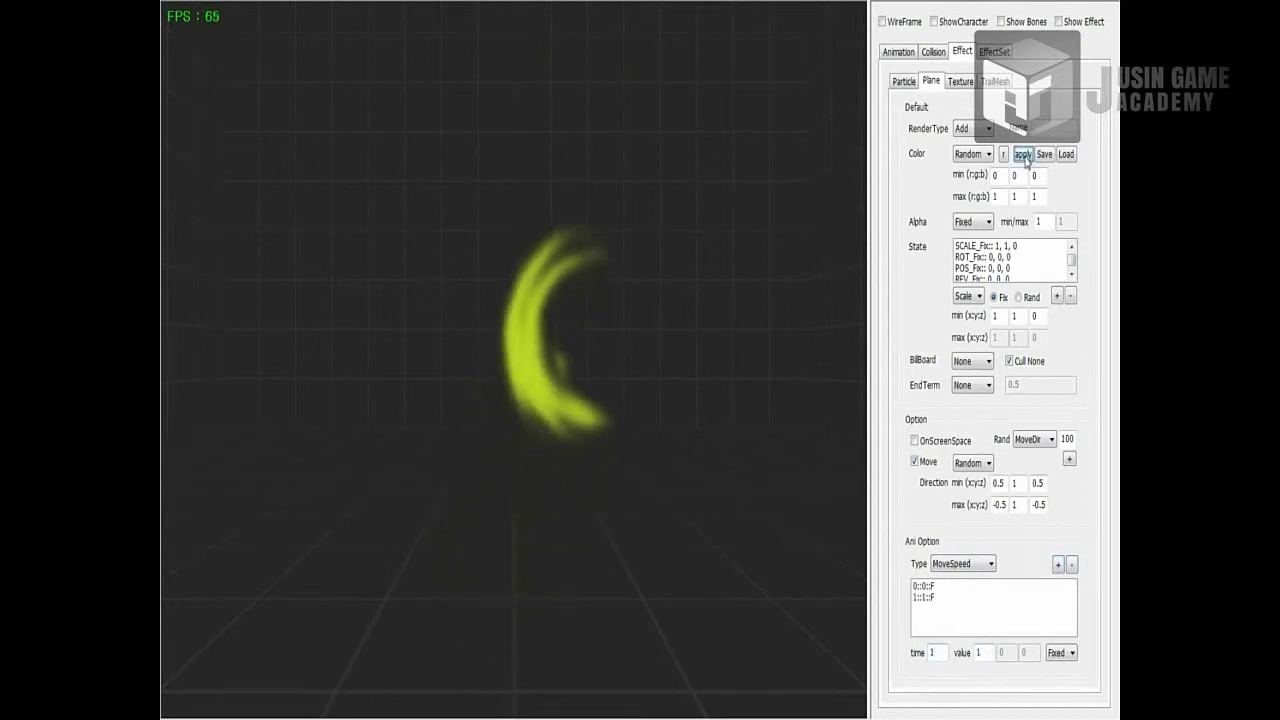
{"action": "left_click", "coordinate": [1023, 155]}
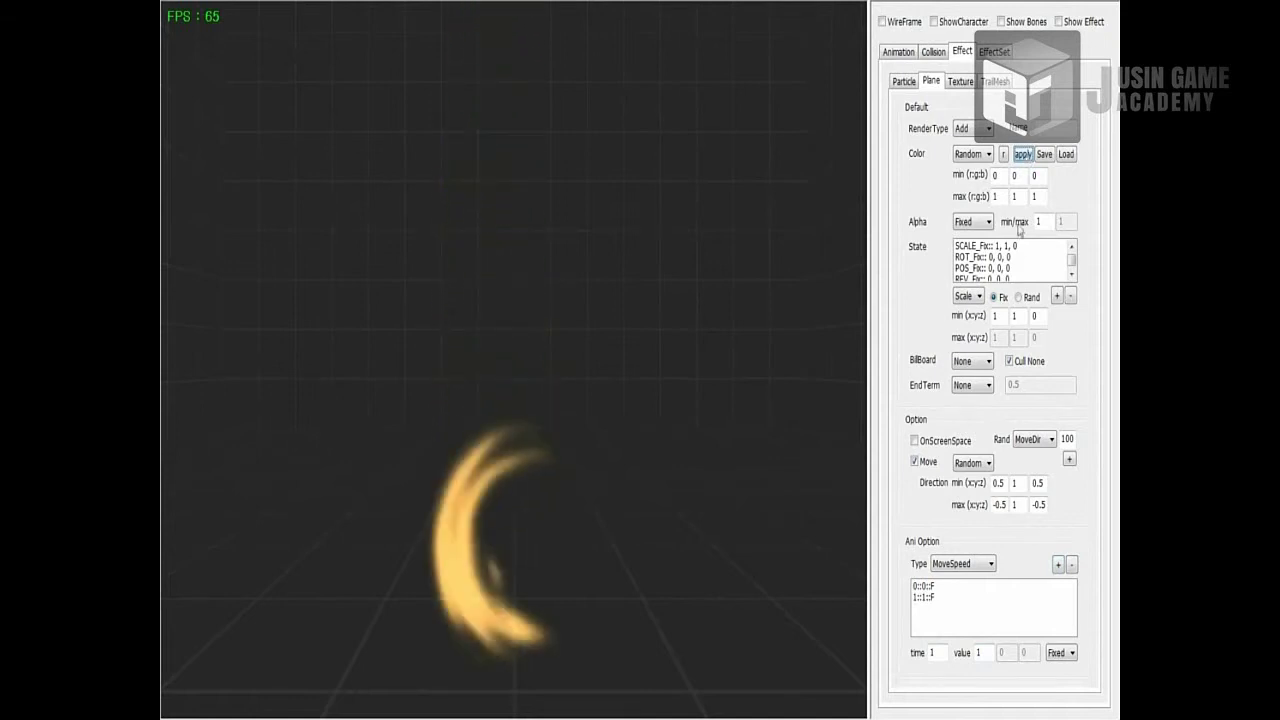
Replace the MoveSpeed key at time 0 with a Linear key of value 0, and apply the effect
{"action": "left_click", "coordinate": [950, 587]}
{"action": "left_click", "coordinate": [1071, 564]}
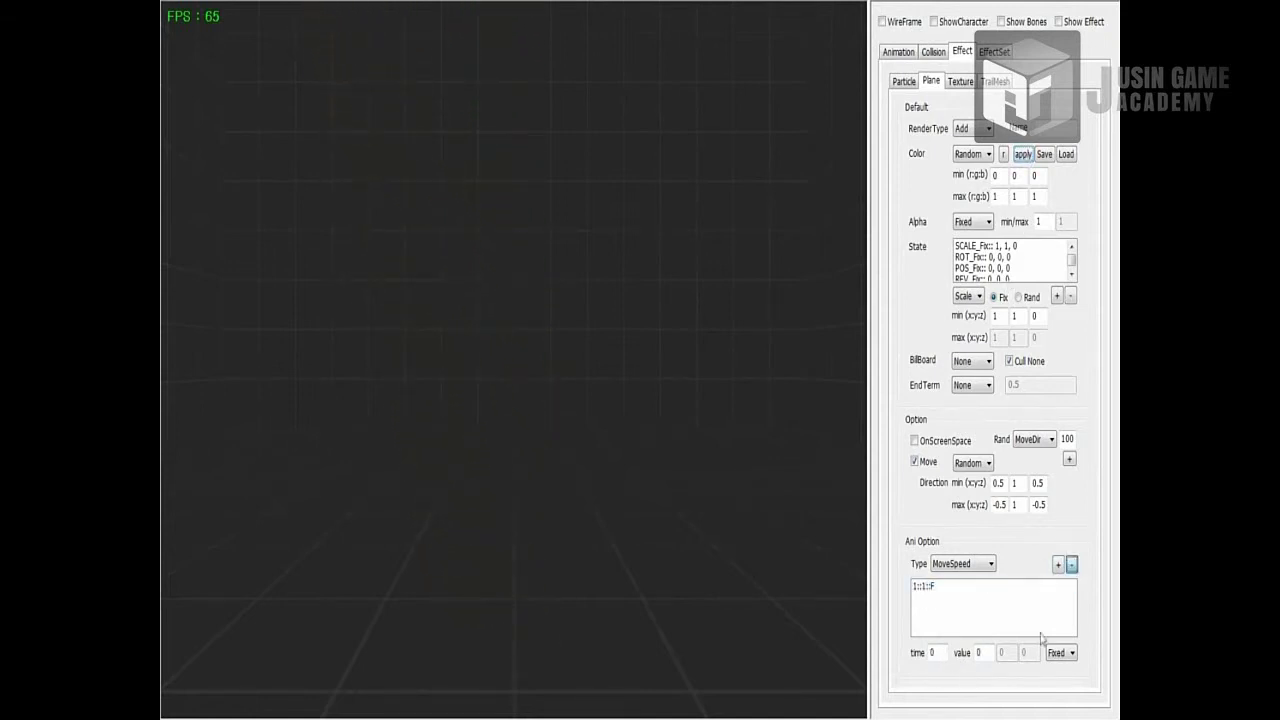
{"action": "left_click", "coordinate": [1060, 652]}
{"action": "left_click", "coordinate": [1060, 668]}
{"action": "left_click", "coordinate": [1057, 564]}
{"action": "left_click", "coordinate": [1023, 155]}
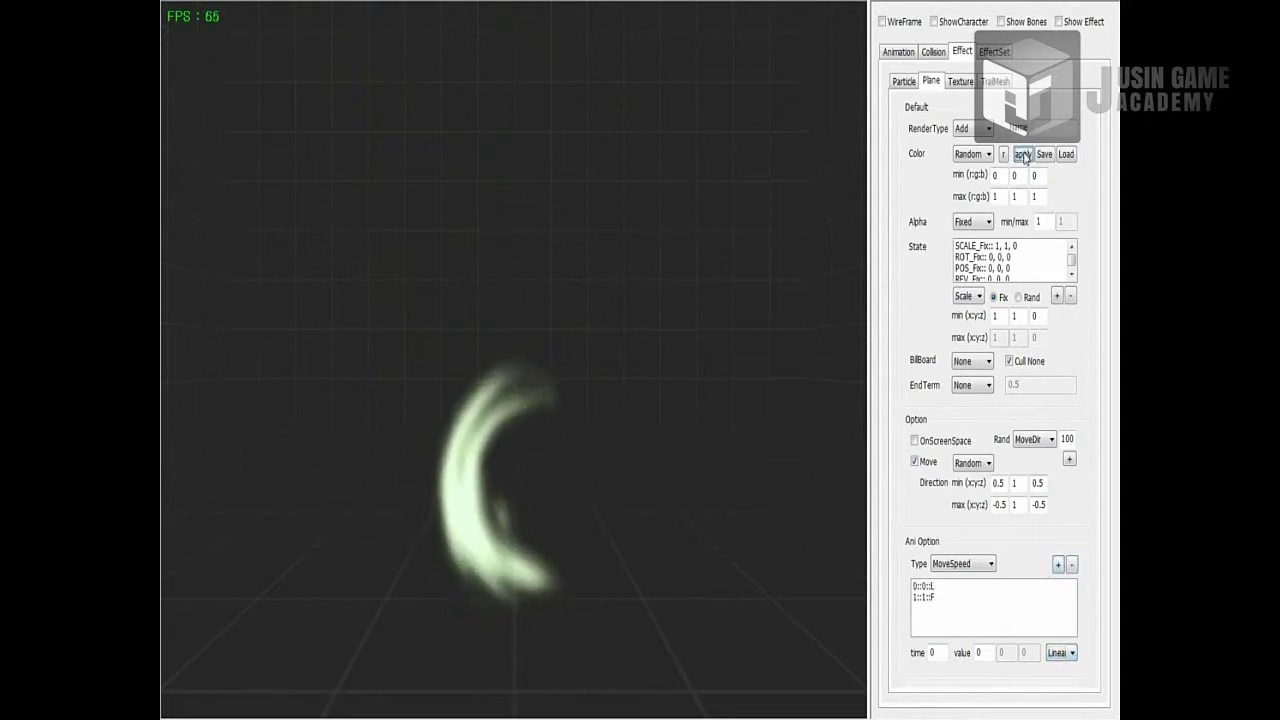
Add a Linear Gravity animation key with value 0.1 at time 0, and apply the effect
{"action": "left_click", "coordinate": [975, 587]}
{"action": "left_click", "coordinate": [960, 564]}
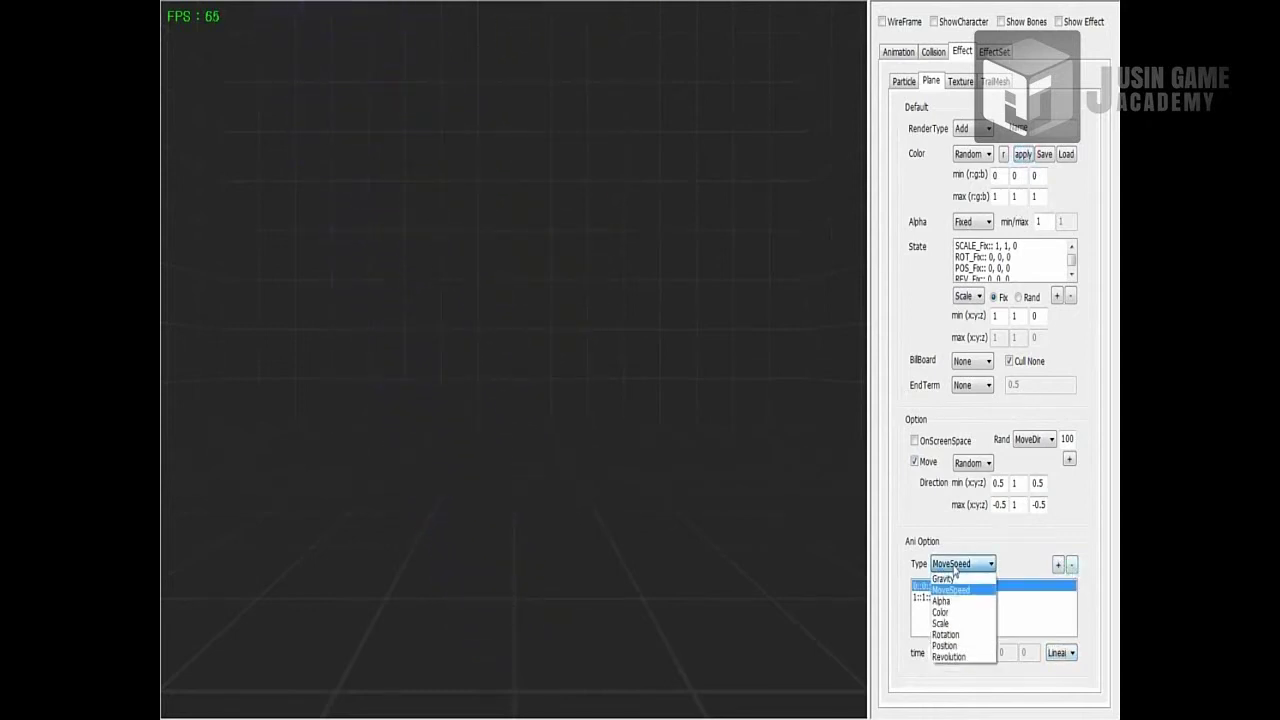
{"action": "left_click", "coordinate": [948, 578]}
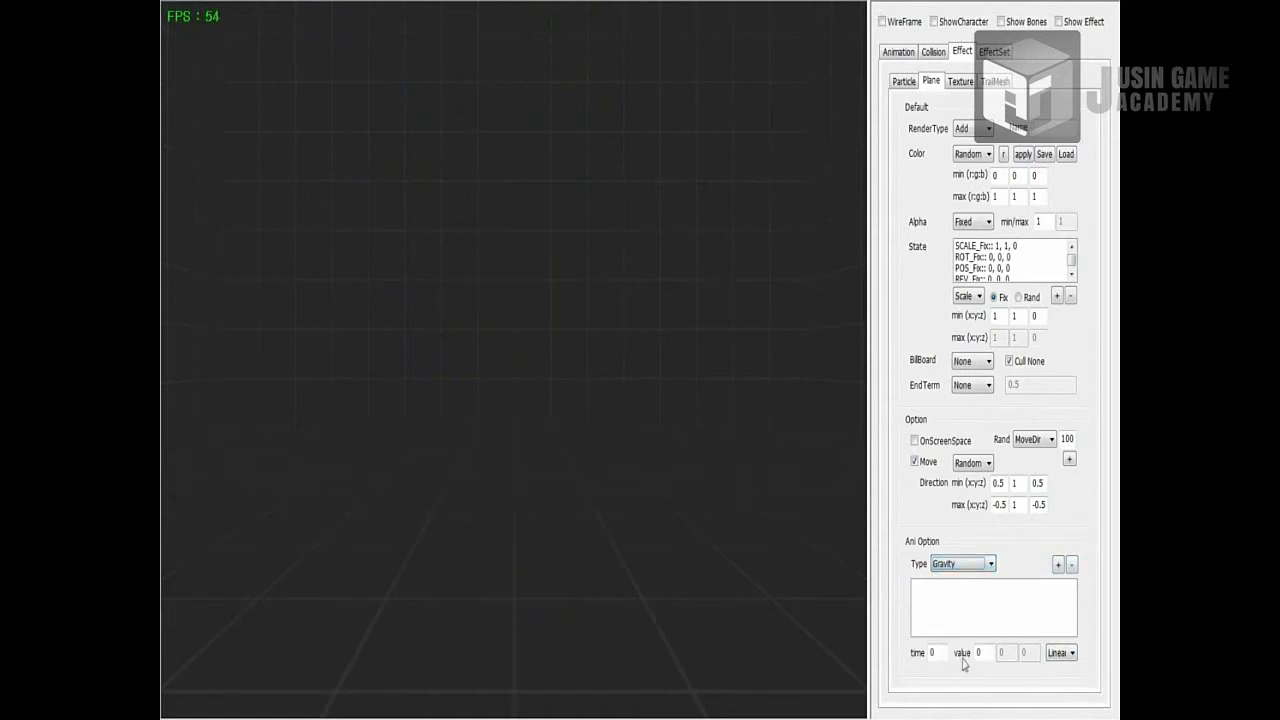
{"action": "left_click", "coordinate": [1024, 155]}
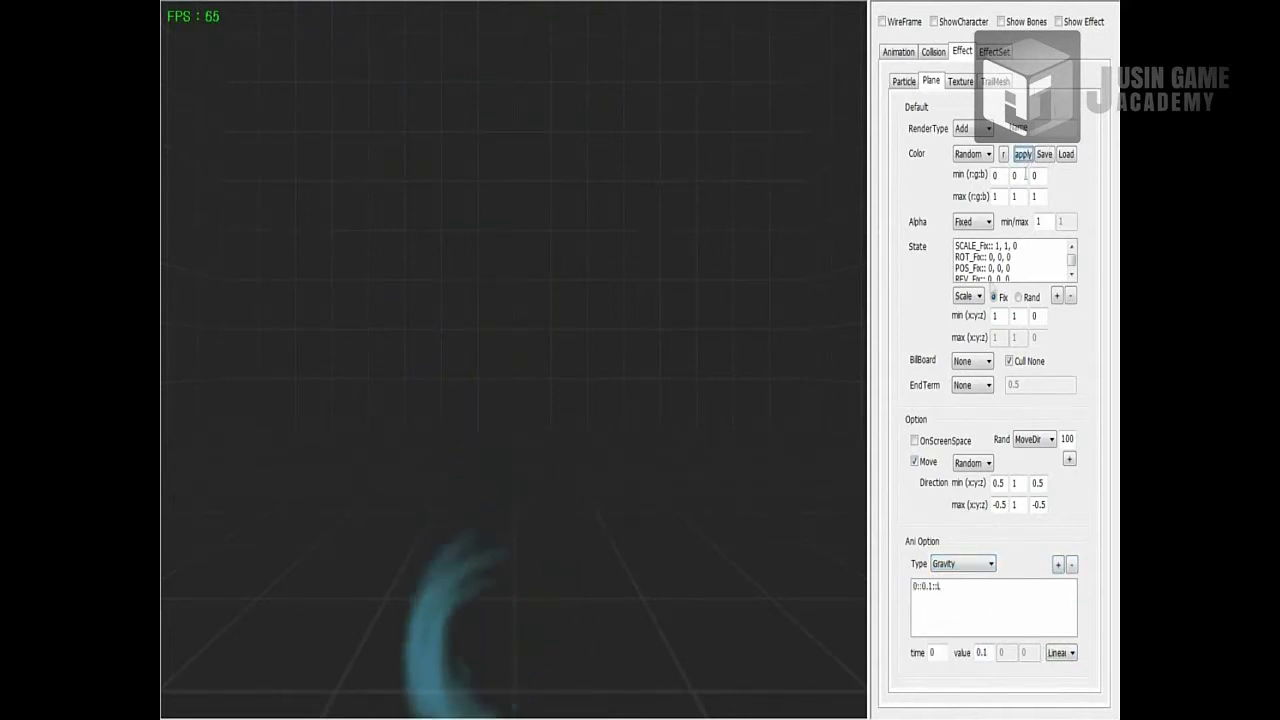
Replace both MoveSpeed keys with one Fixed key of value 1 at time 0, and apply the effect
{"action": "left_click", "coordinate": [963, 564]}
{"action": "left_click", "coordinate": [950, 590]}
{"action": "left_click", "coordinate": [990, 586]}
{"action": "left_click", "coordinate": [1071, 564]}
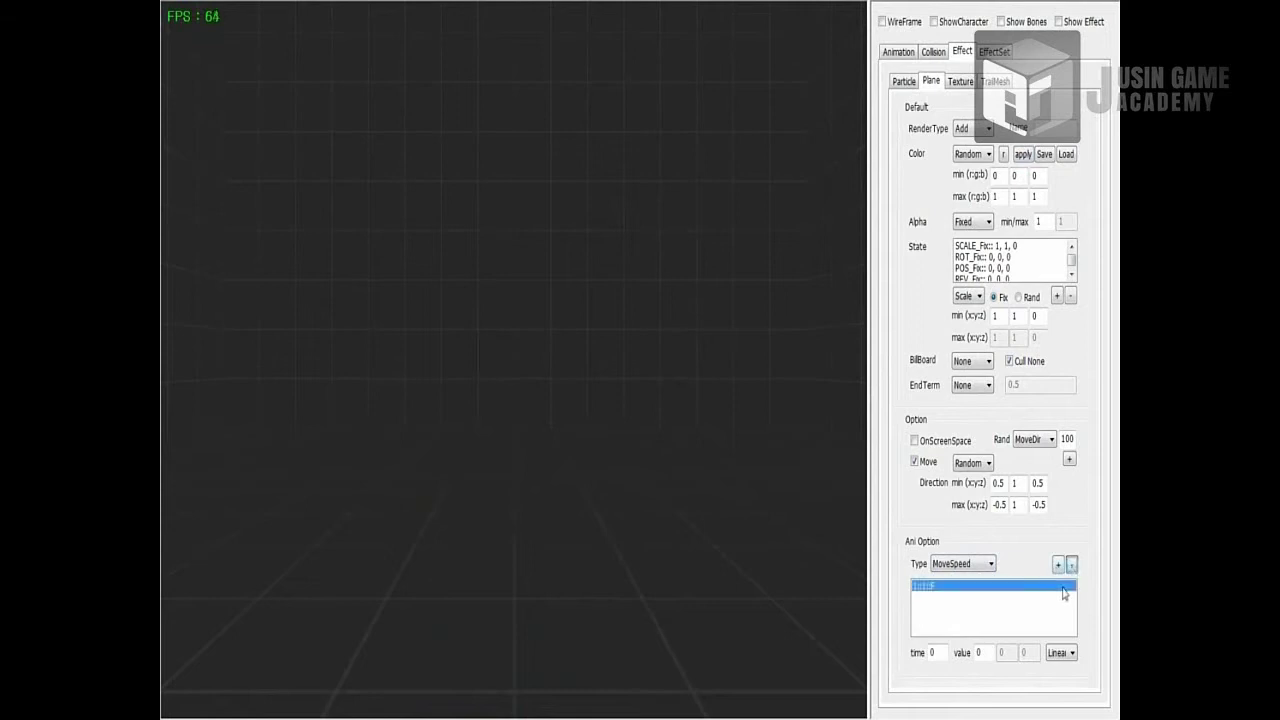
{"action": "left_click", "coordinate": [1071, 564]}
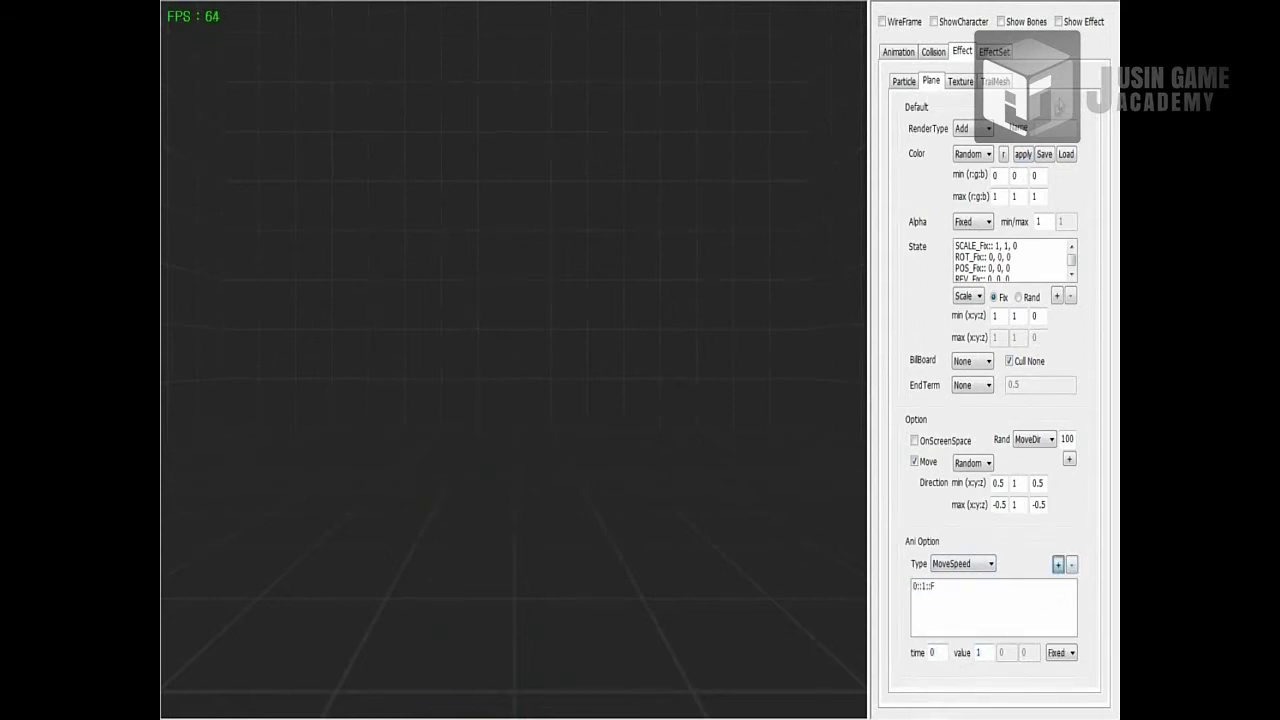
{"action": "left_click", "coordinate": [1023, 155]}
Replace the Gravity key with a Linear key of value -0.1 at time 0, and apply the effect
{"action": "left_click", "coordinate": [988, 587]}
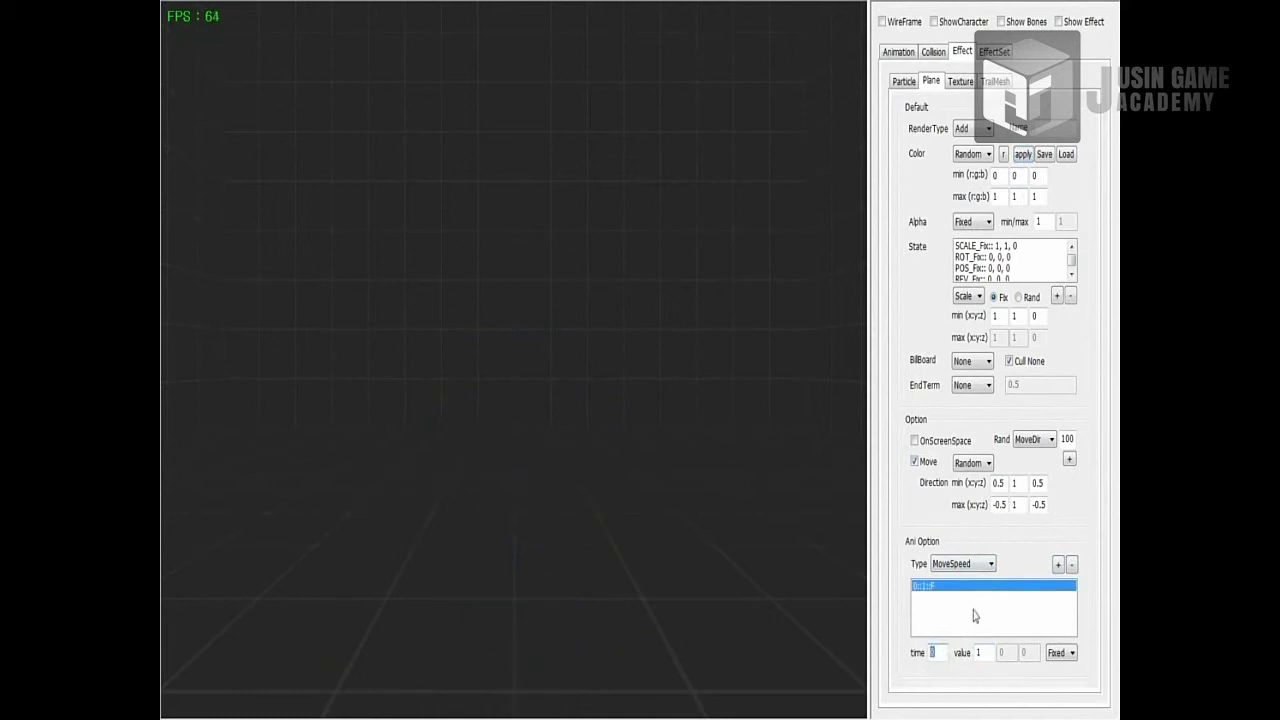
{"action": "left_click", "coordinate": [962, 564]}
{"action": "left_click", "coordinate": [945, 587]}
{"action": "left_click", "coordinate": [945, 587]}
{"action": "left_click", "coordinate": [1071, 564]}
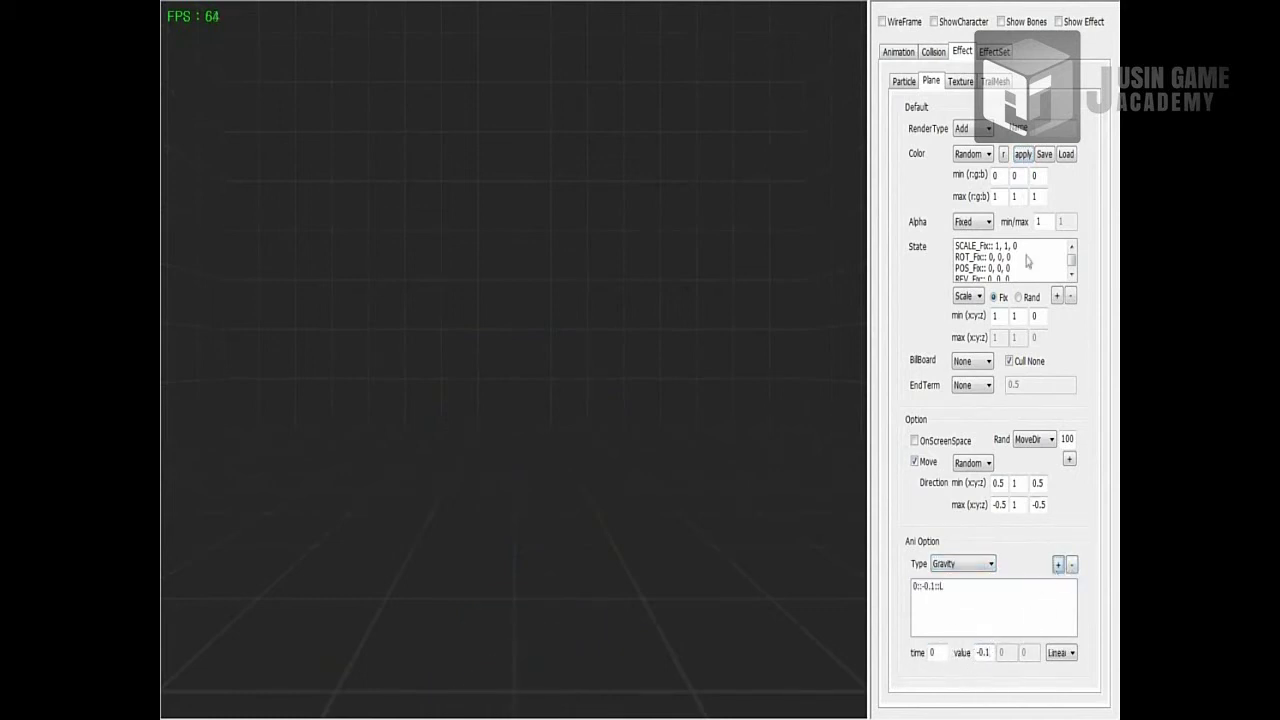
{"action": "left_click", "coordinate": [1023, 155]}
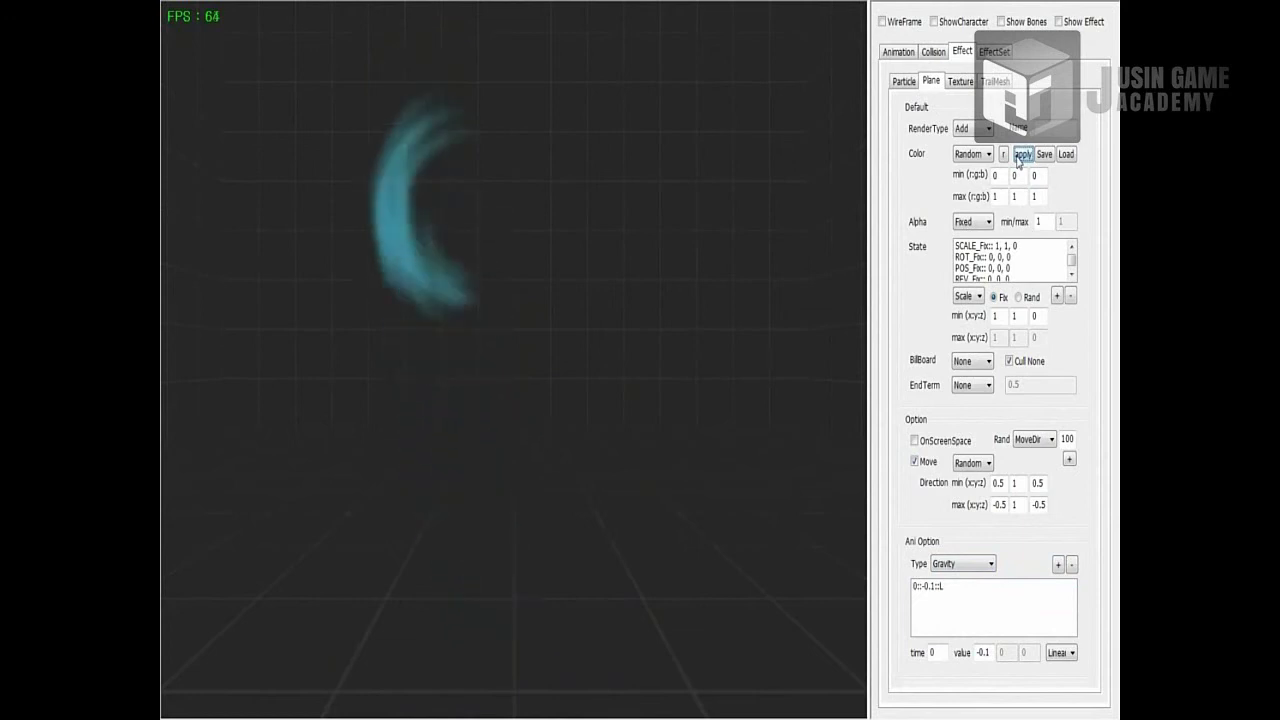
Remove the Gravity key, turn off the Move option, and apply the effect
{"action": "left_click", "coordinate": [963, 564]}
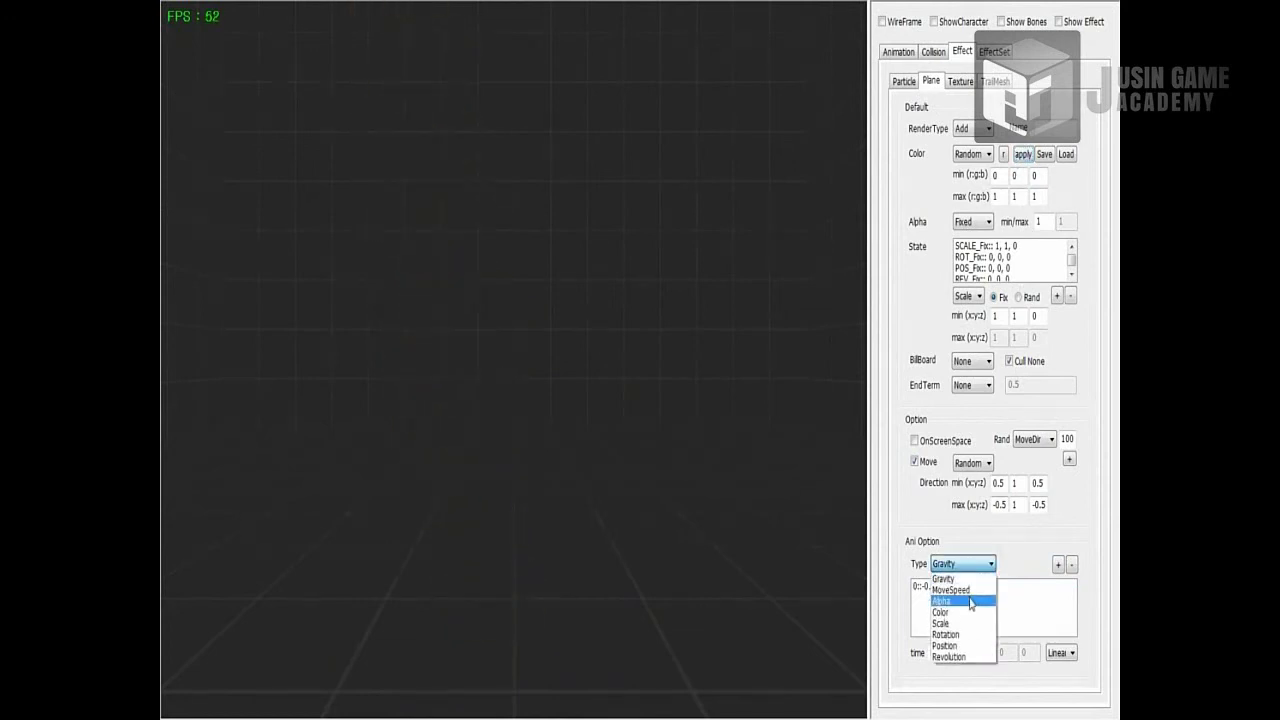
{"action": "left_click", "coordinate": [945, 579]}
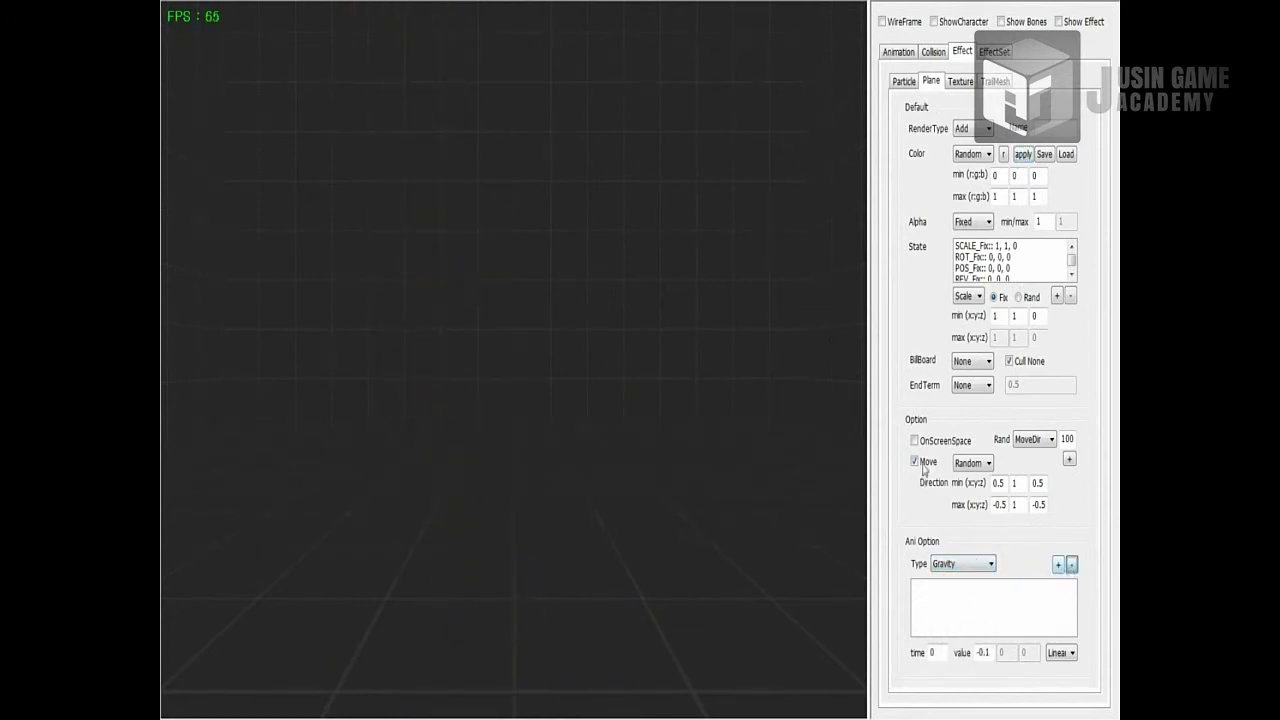
{"action": "left_click", "coordinate": [1023, 154]}
Add Linear Alpha animation keys with value 0 at time 0 and value 1 at time 1, and apply the effect
{"action": "left_click", "coordinate": [974, 565]}
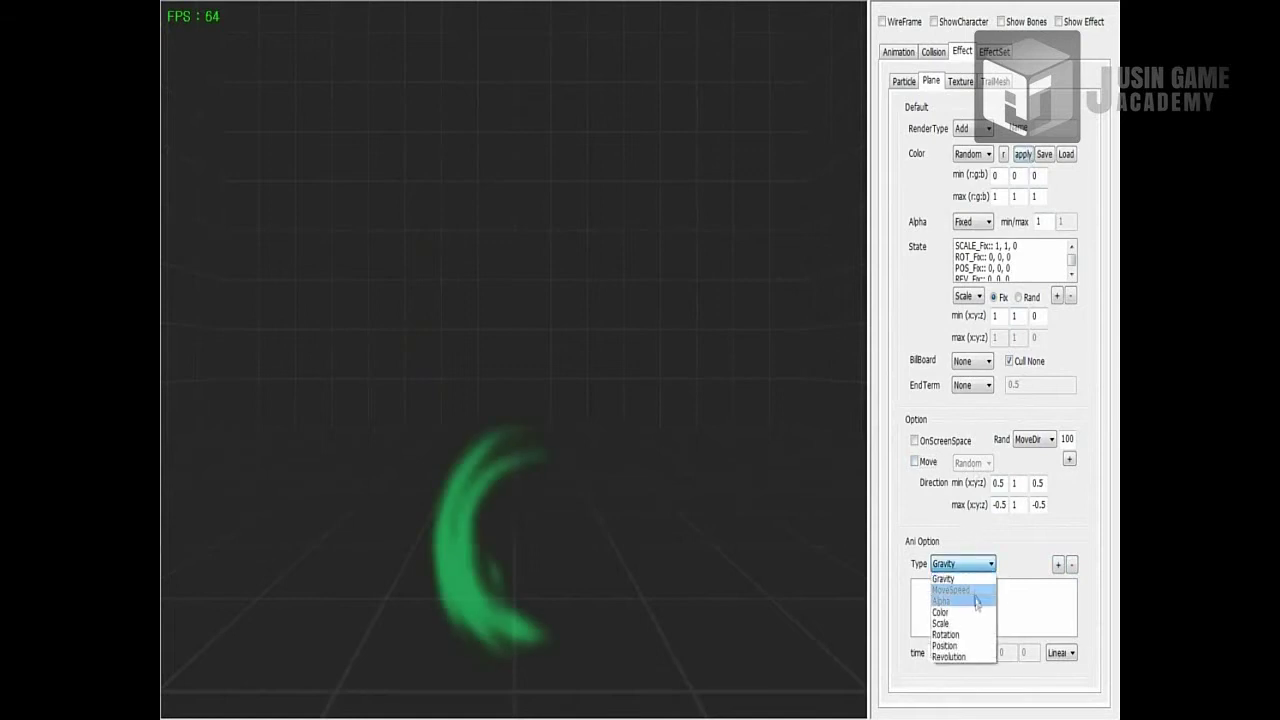
{"action": "left_click", "coordinate": [950, 590]}
{"action": "left_click", "coordinate": [1060, 652]}
{"action": "left_click", "coordinate": [1060, 668]}
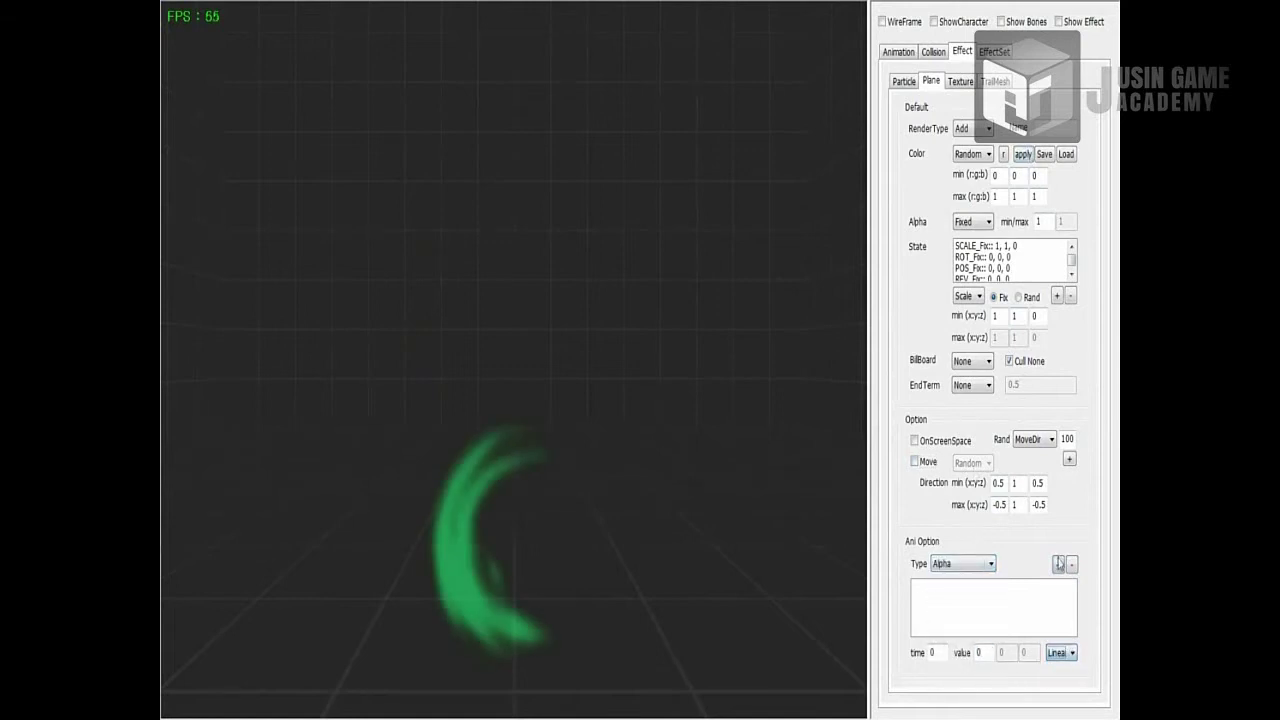
{"action": "left_click", "coordinate": [1058, 564]}
{"action": "type", "text": "1"}
{"action": "left_click", "coordinate": [1058, 565]}
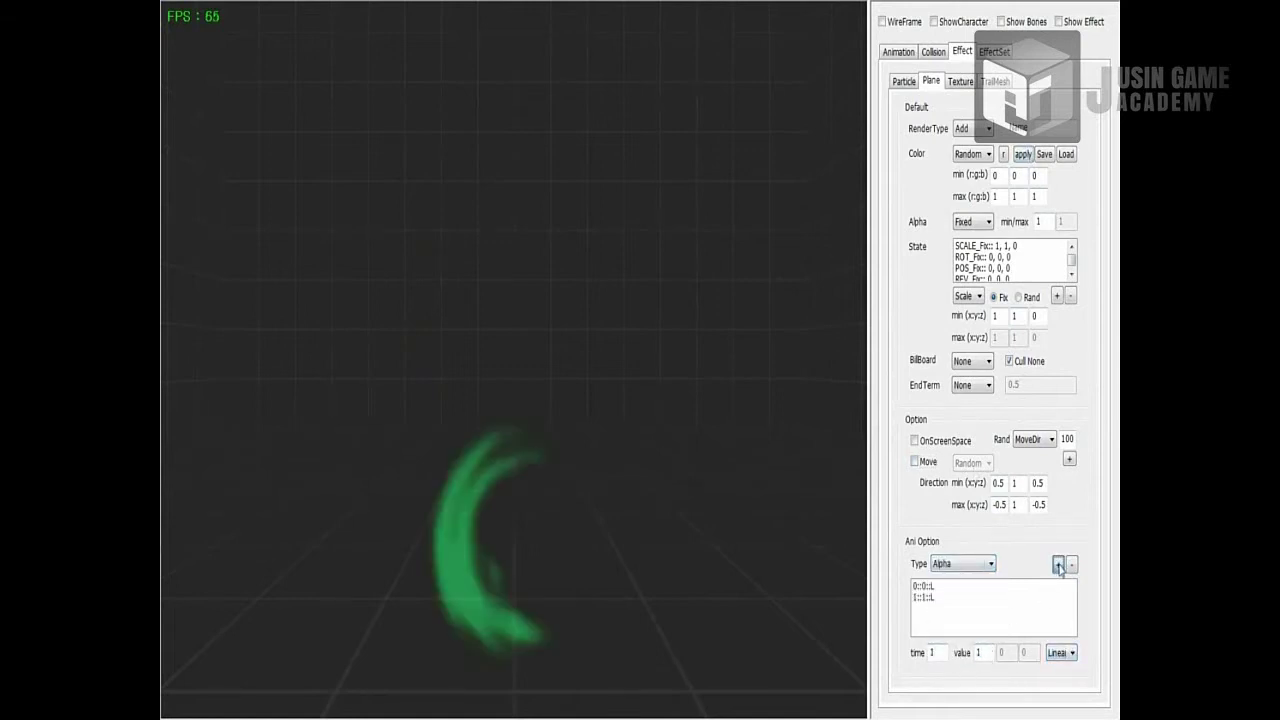
{"action": "left_click", "coordinate": [1022, 156]}
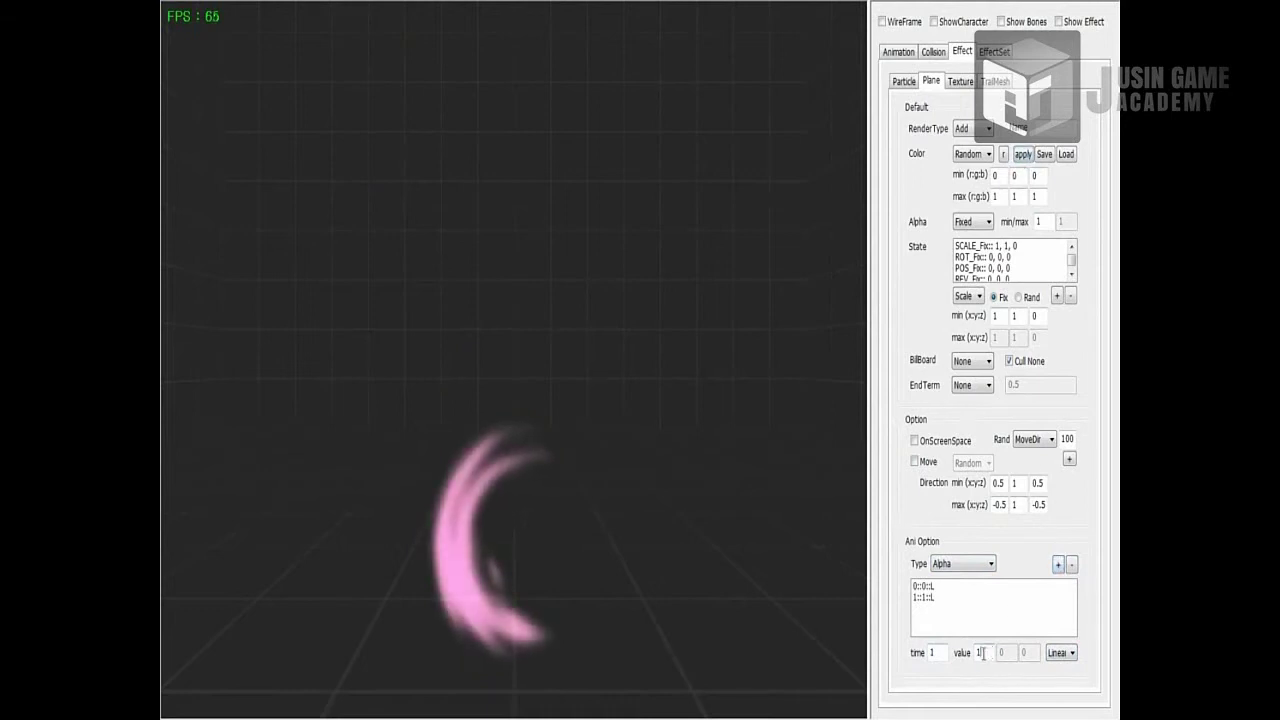
Add a Linear Alpha key of 0 at time 2, plus Linear Color keys of 0, 0, 0 at time 0 and 1, 1, 0 at time 1
{"action": "left_click", "coordinate": [1058, 564]}
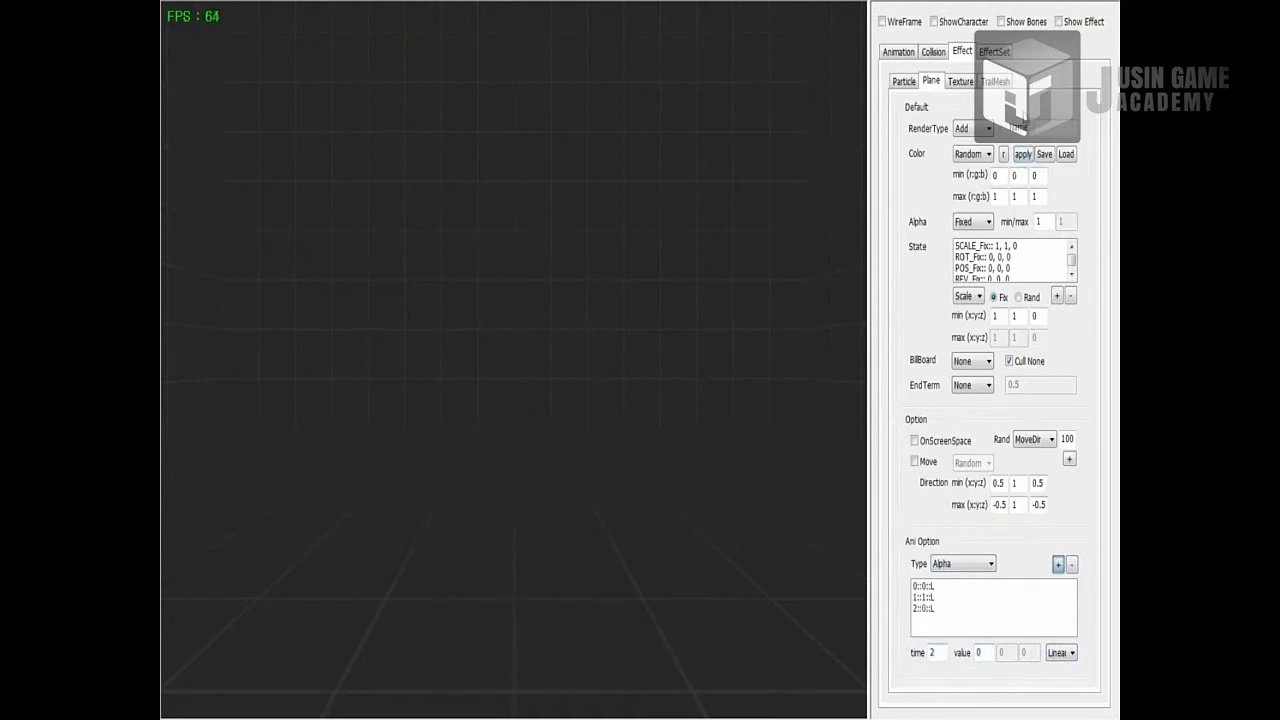
{"action": "left_click", "coordinate": [962, 563]}
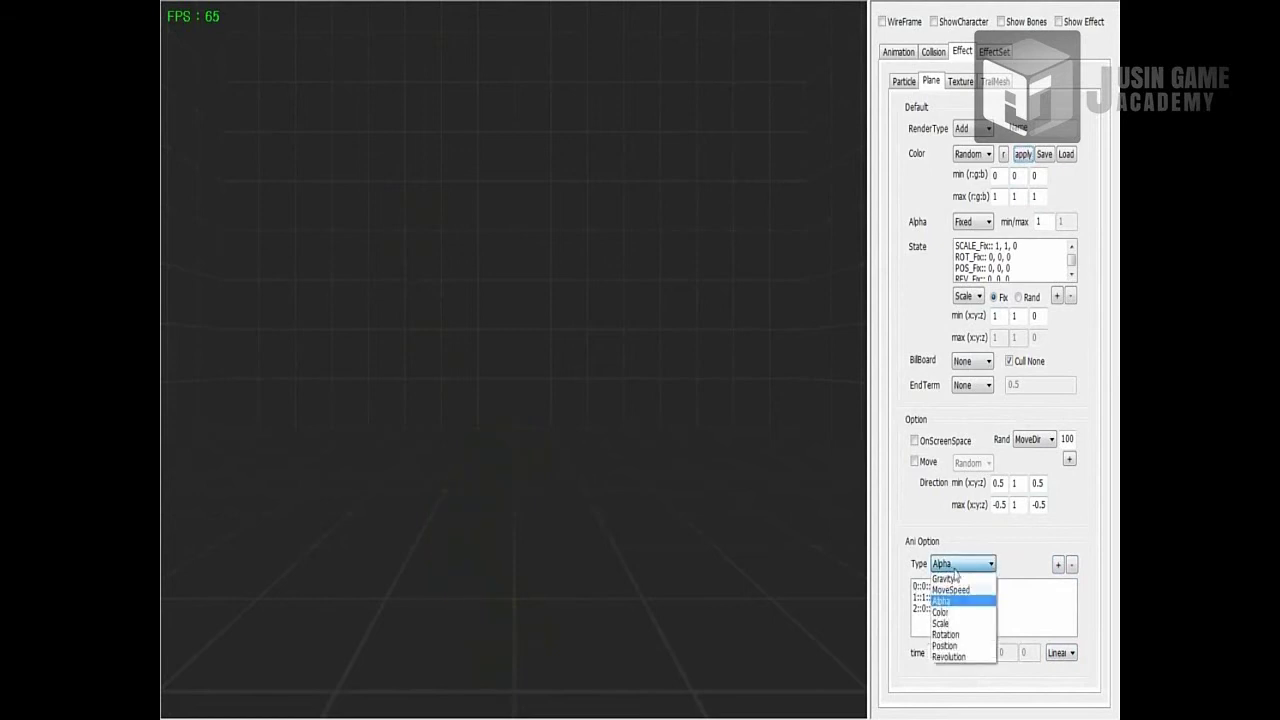
{"action": "left_click", "coordinate": [945, 609]}
{"action": "double_click", "coordinate": [934, 652]}
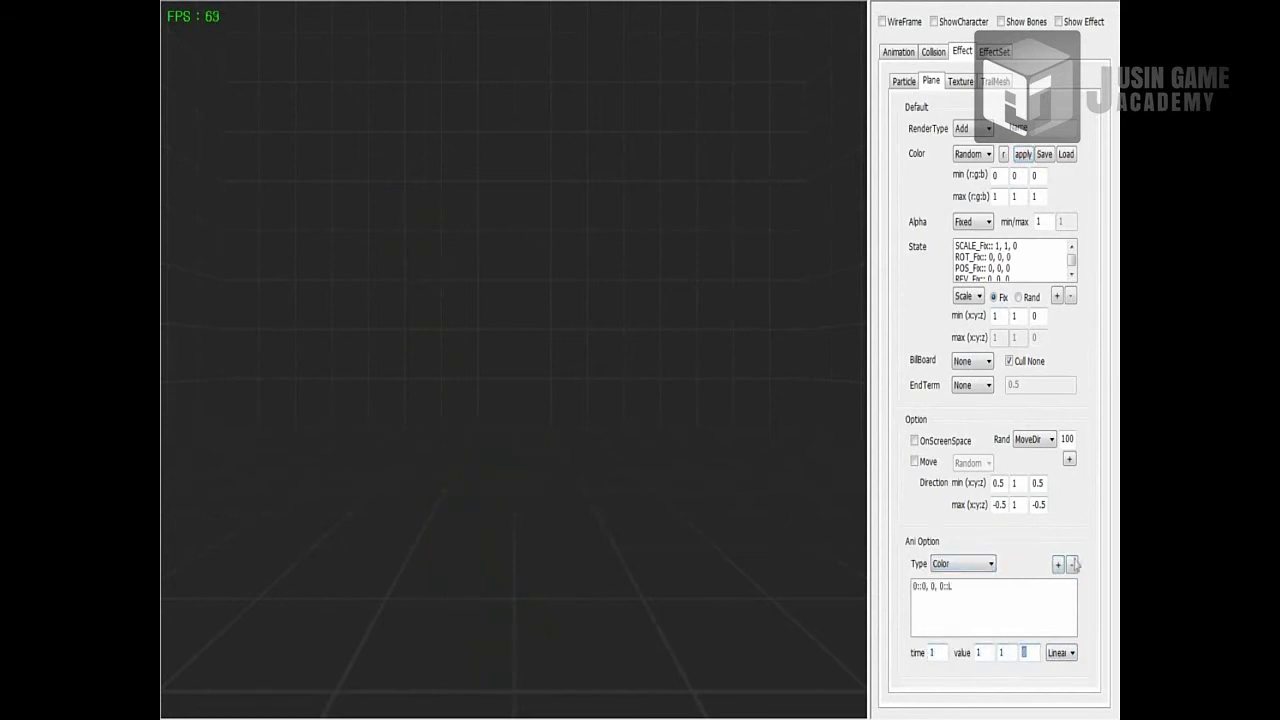
{"action": "left_click", "coordinate": [1058, 565]}
Replace the time 0 Color key with 0, 1, 1, add a Linear Color key of 0, 1, 1 at time 2, and apply the effect
{"action": "left_click", "coordinate": [986, 588]}
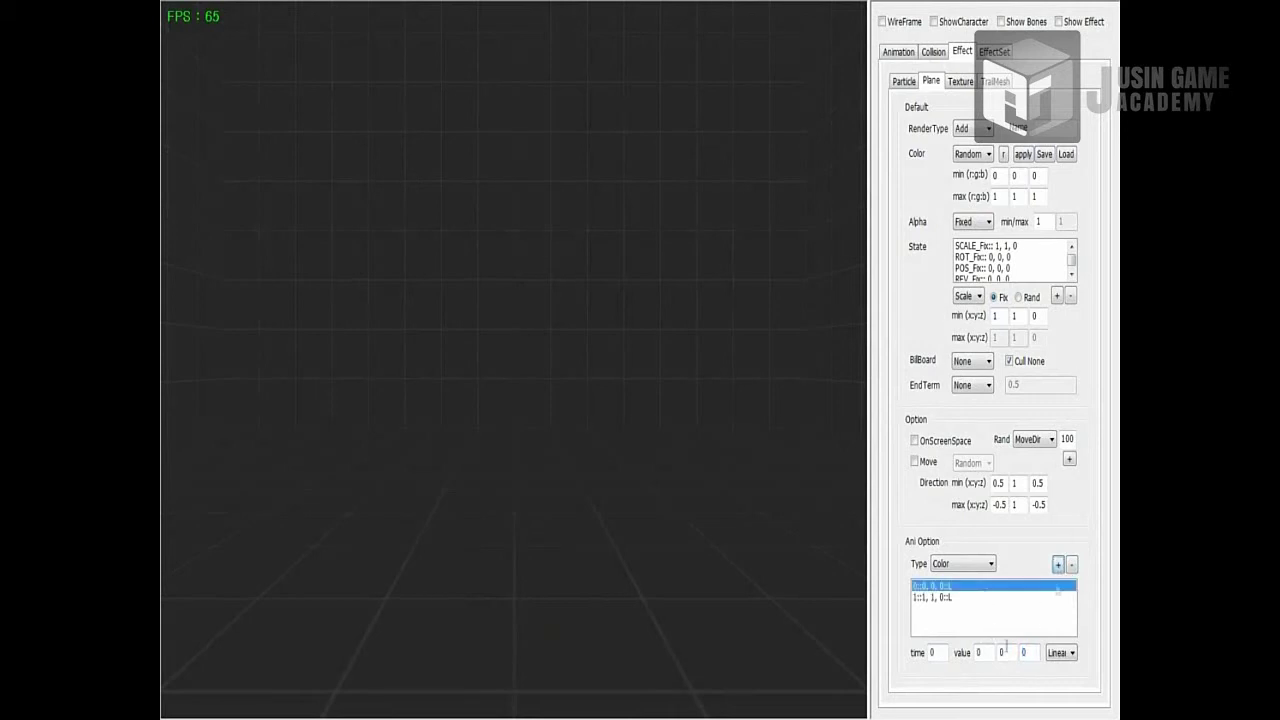
{"action": "left_click", "coordinate": [1071, 565]}
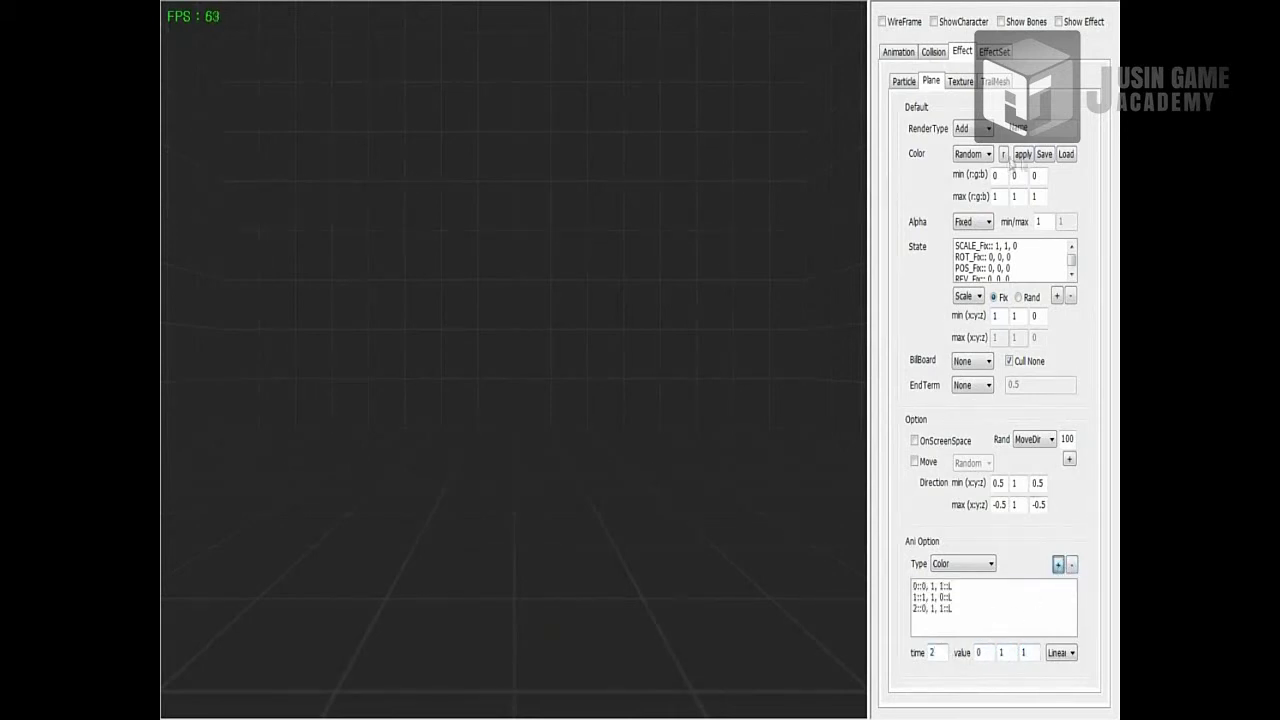
{"action": "left_click", "coordinate": [1022, 154]}
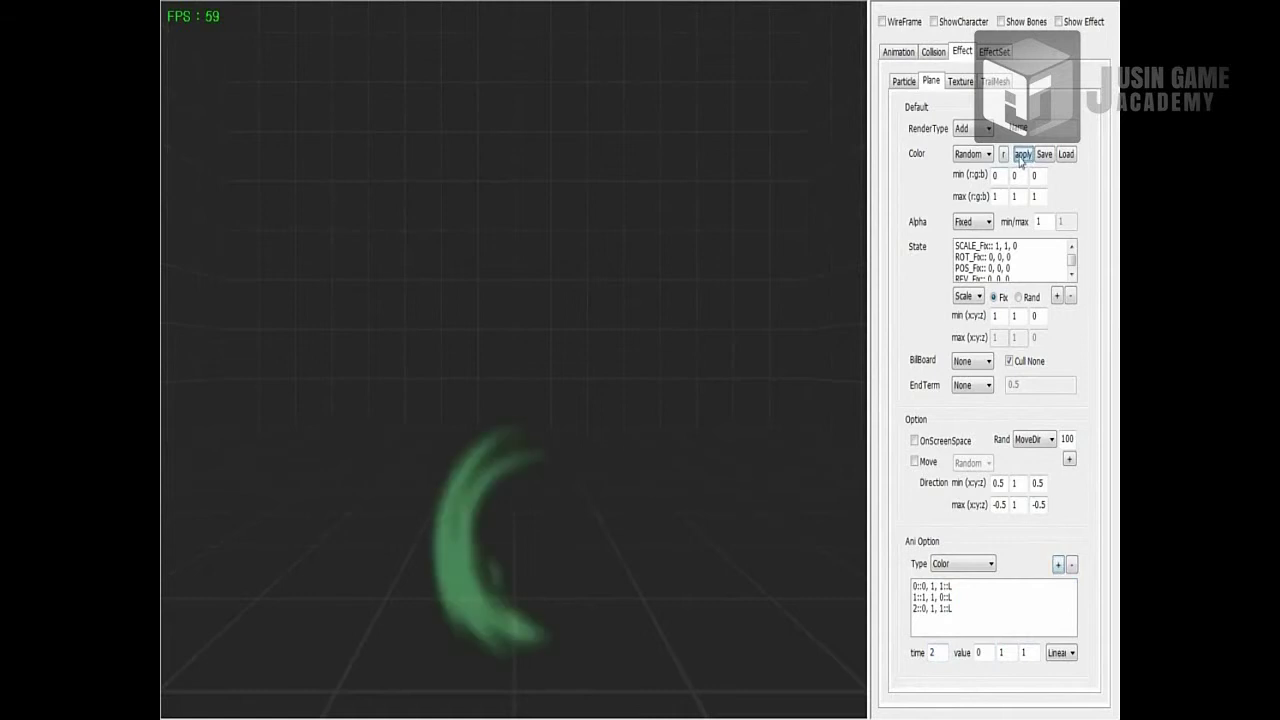
Add Linear Scale keys of 0, 0, 0 at time 0 and 0.5, 0.5, 0 at time 1, and apply the effect
{"action": "left_click", "coordinate": [978, 564]}
{"action": "left_click", "coordinate": [972, 626]}
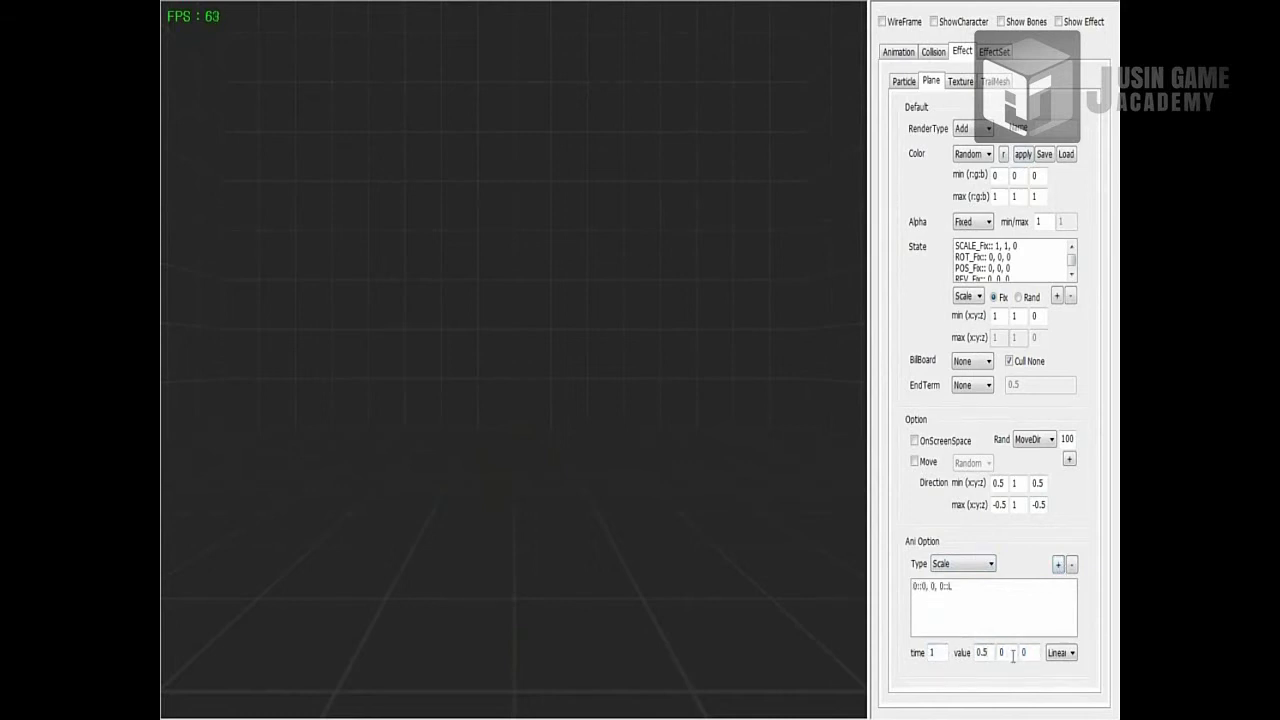
{"action": "left_click", "coordinate": [1020, 155]}
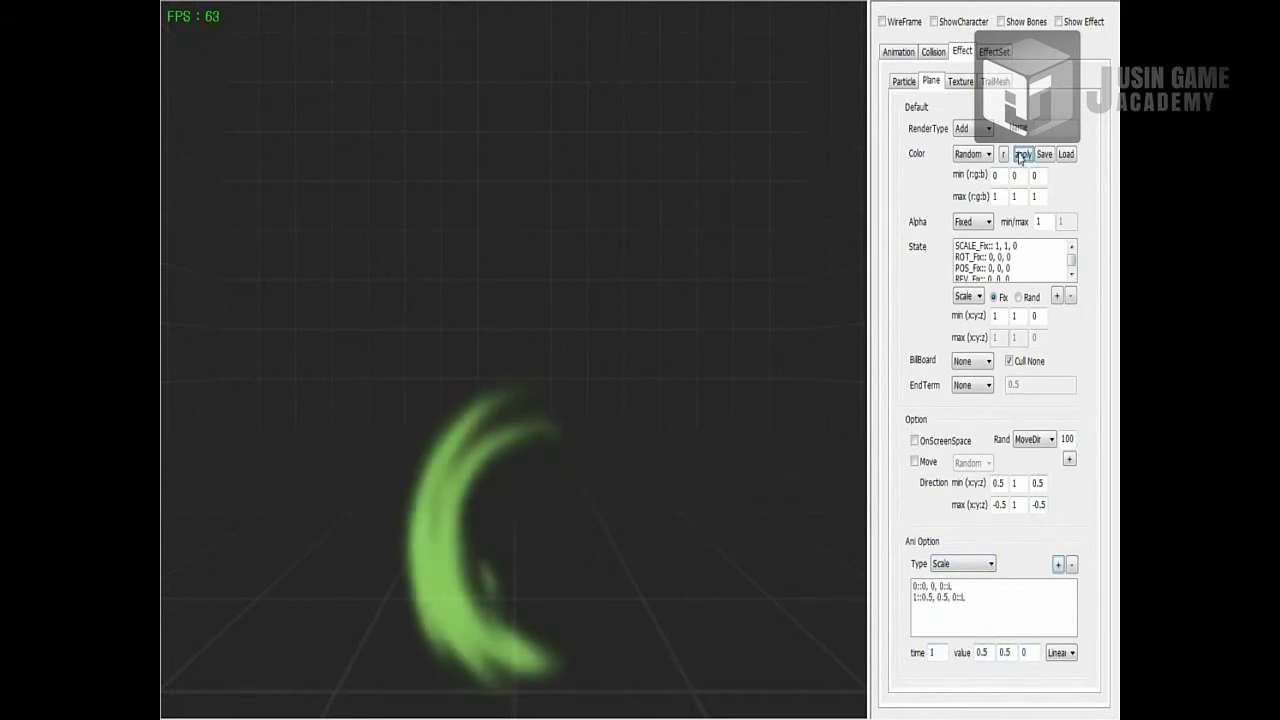
Add Linear Rotation keys of 0, 0, 0 at time 0 and 0, 0, 360 at time 2, set BillBoard to All Axis, and apply
{"action": "left_click", "coordinate": [968, 566]}
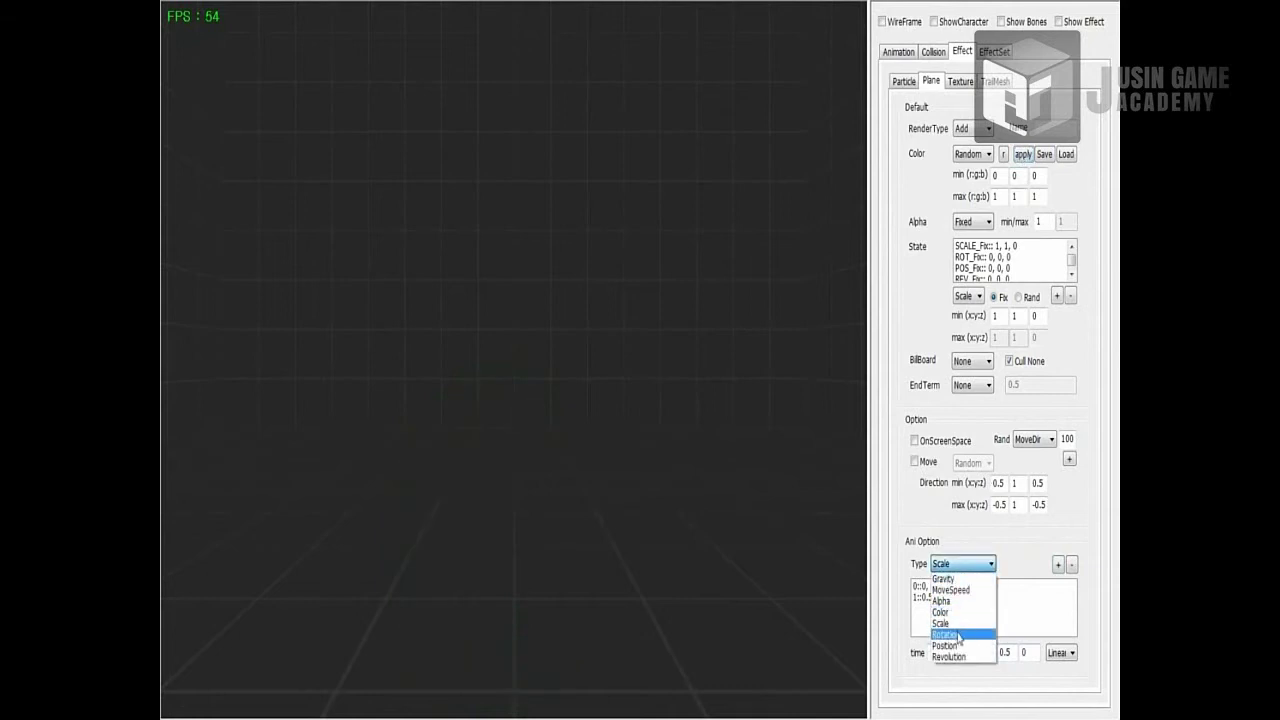
{"action": "left_click", "coordinate": [960, 634]}
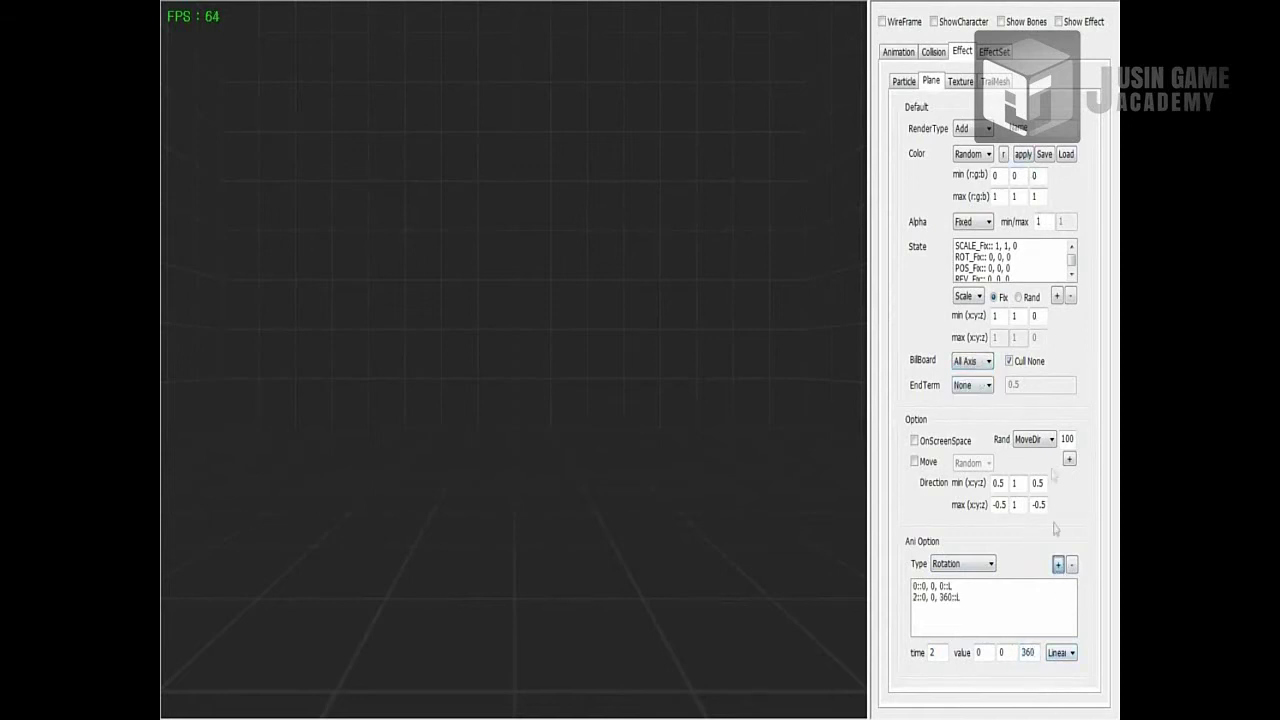
{"action": "left_click", "coordinate": [1023, 155]}
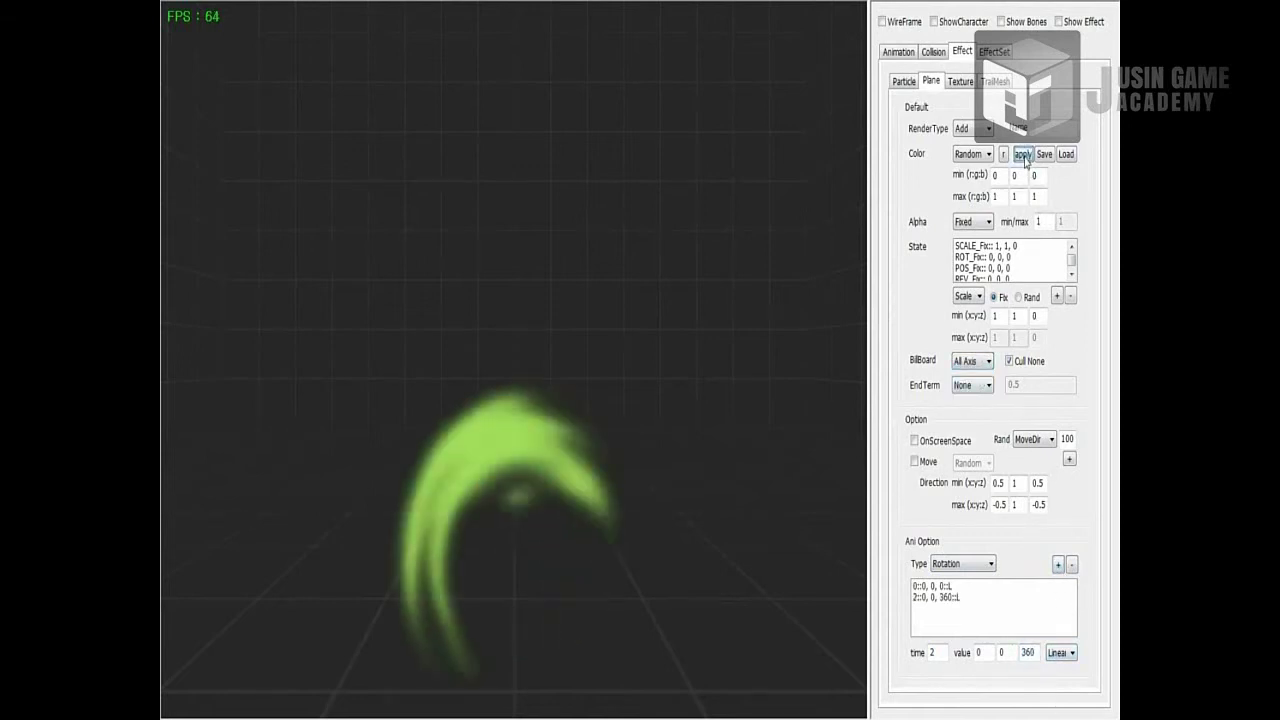
Add Linear Position keys of 0, 0, 0 at time 0 and 0, 0.5, 0 at time 2, and apply the effect
{"action": "left_click", "coordinate": [972, 564]}
{"action": "left_click", "coordinate": [966, 646]}
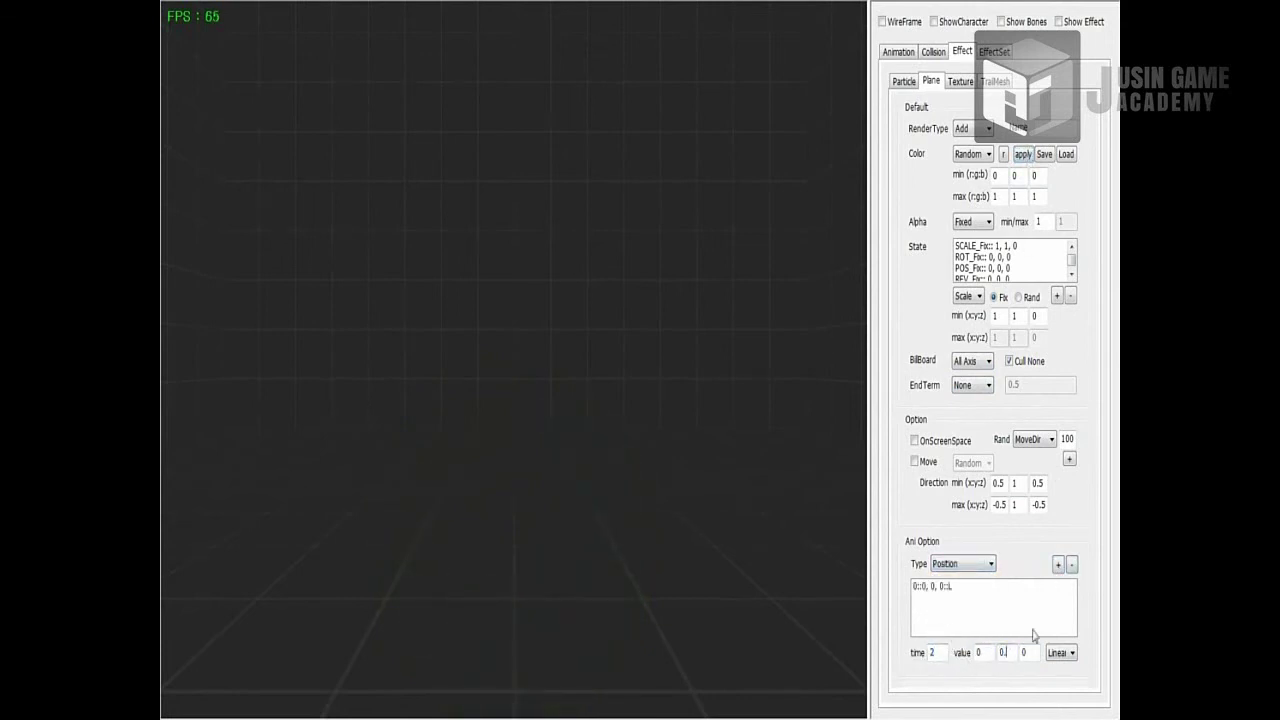
{"action": "left_click", "coordinate": [1025, 155]}
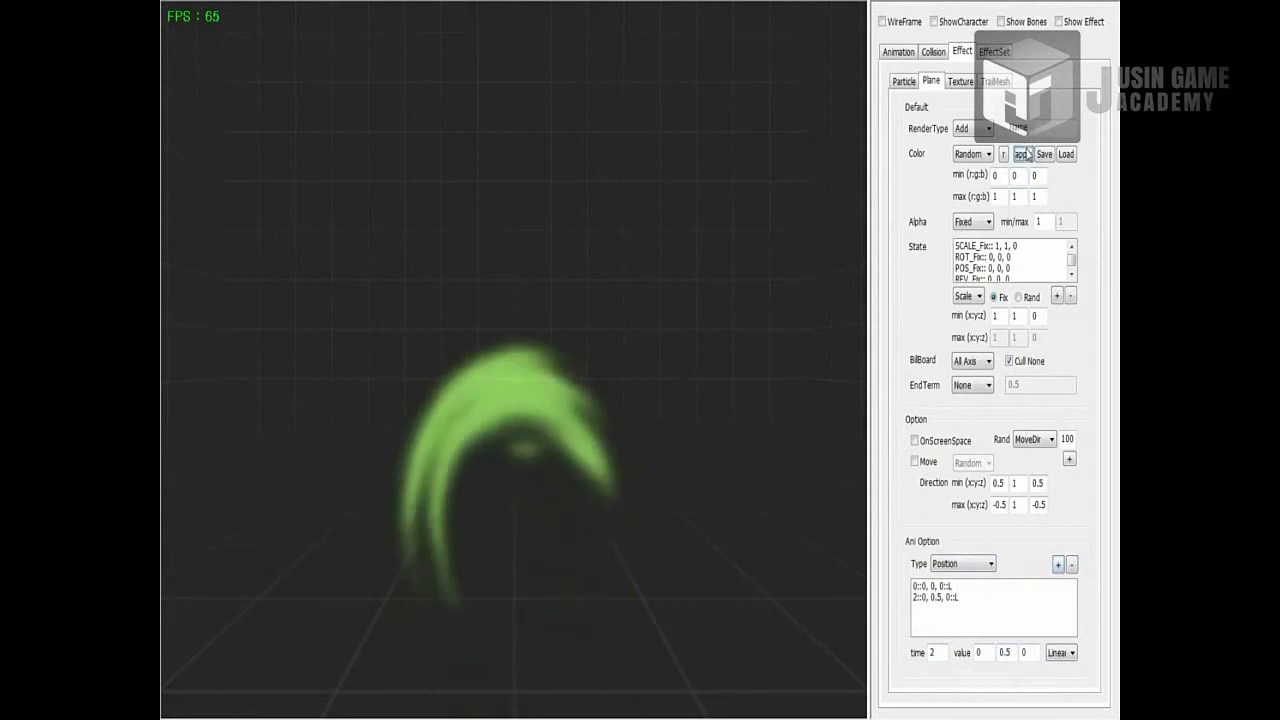
Add Linear Revolution keys of 0, 0, 0 at time 0 and 90, 0, 0 at time 2, set BillBoard to None, and apply
{"action": "left_click", "coordinate": [963, 565]}
{"action": "left_click", "coordinate": [972, 657]}
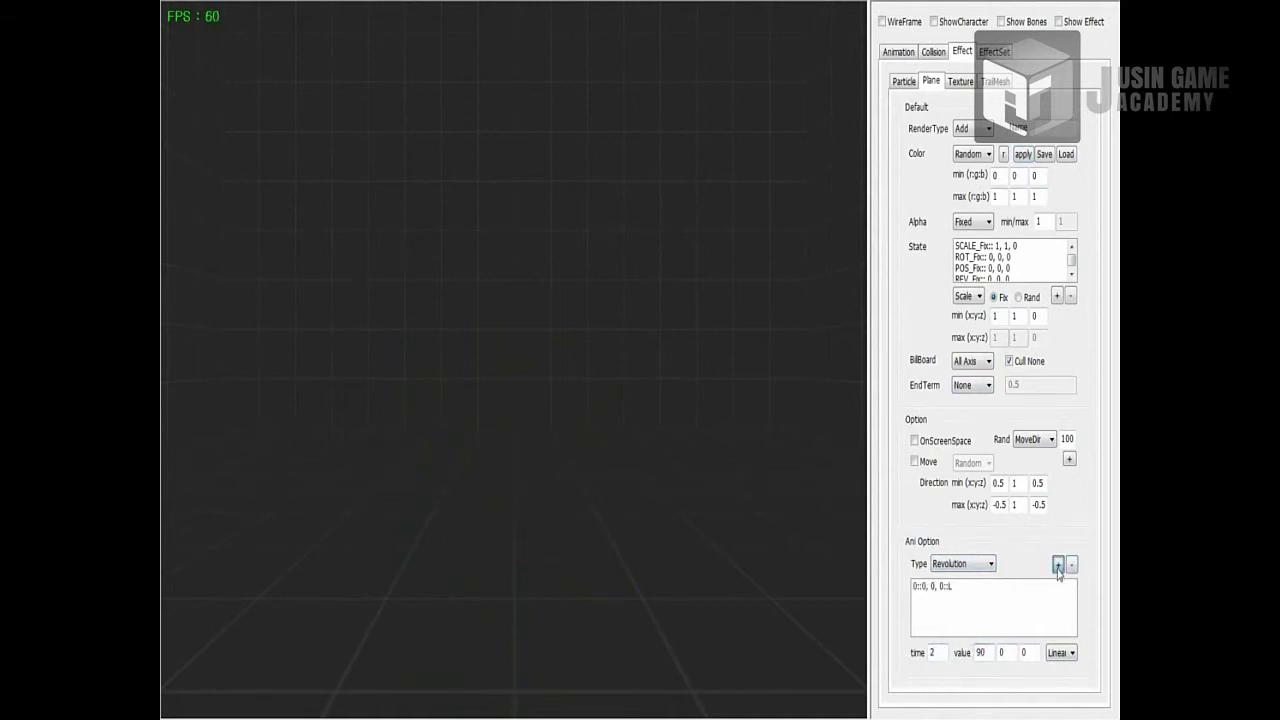
{"action": "left_click", "coordinate": [1023, 156]}
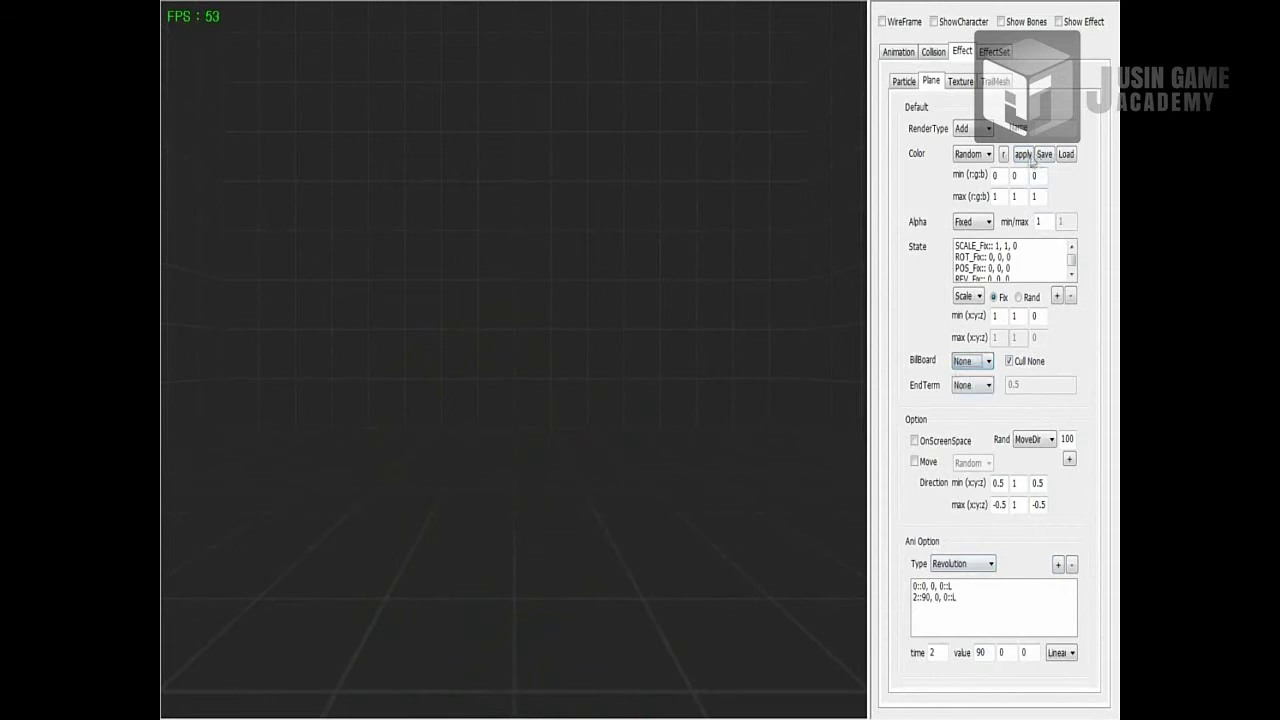
{"action": "left_click", "coordinate": [1028, 157]}
{"action": "left_click", "coordinate": [1025, 157]}
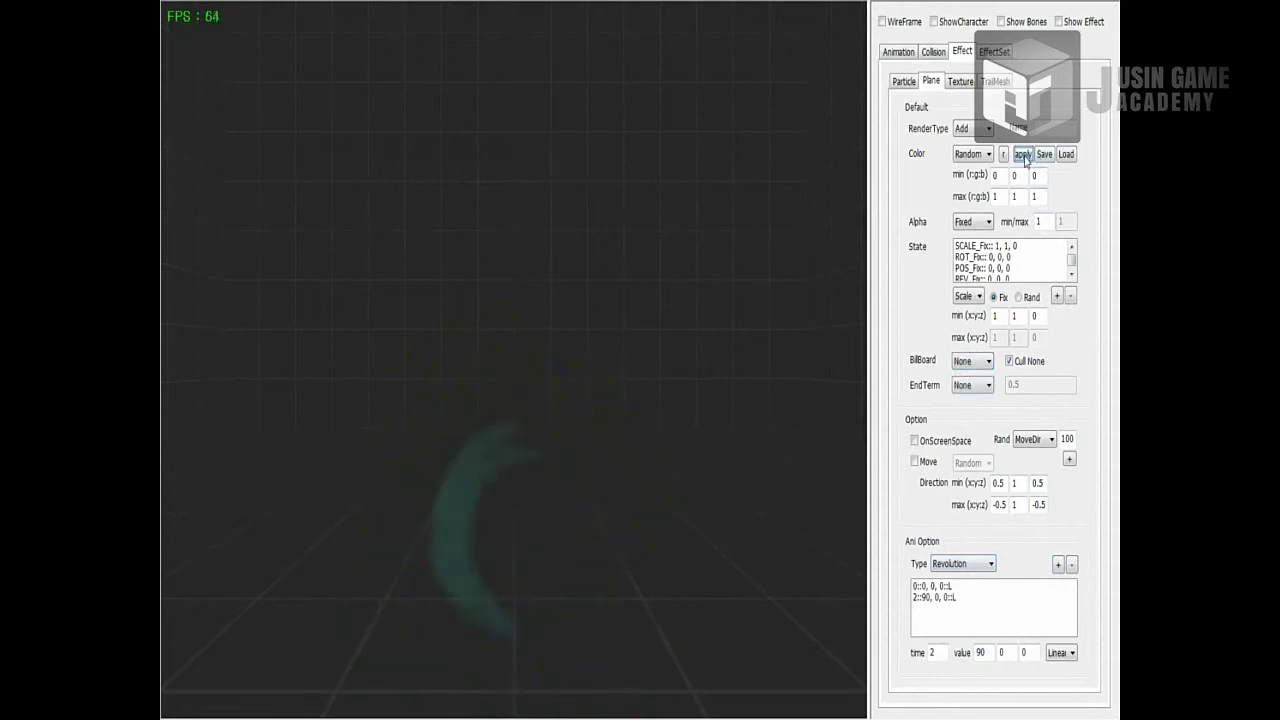
{"action": "left_click", "coordinate": [1023, 156]}
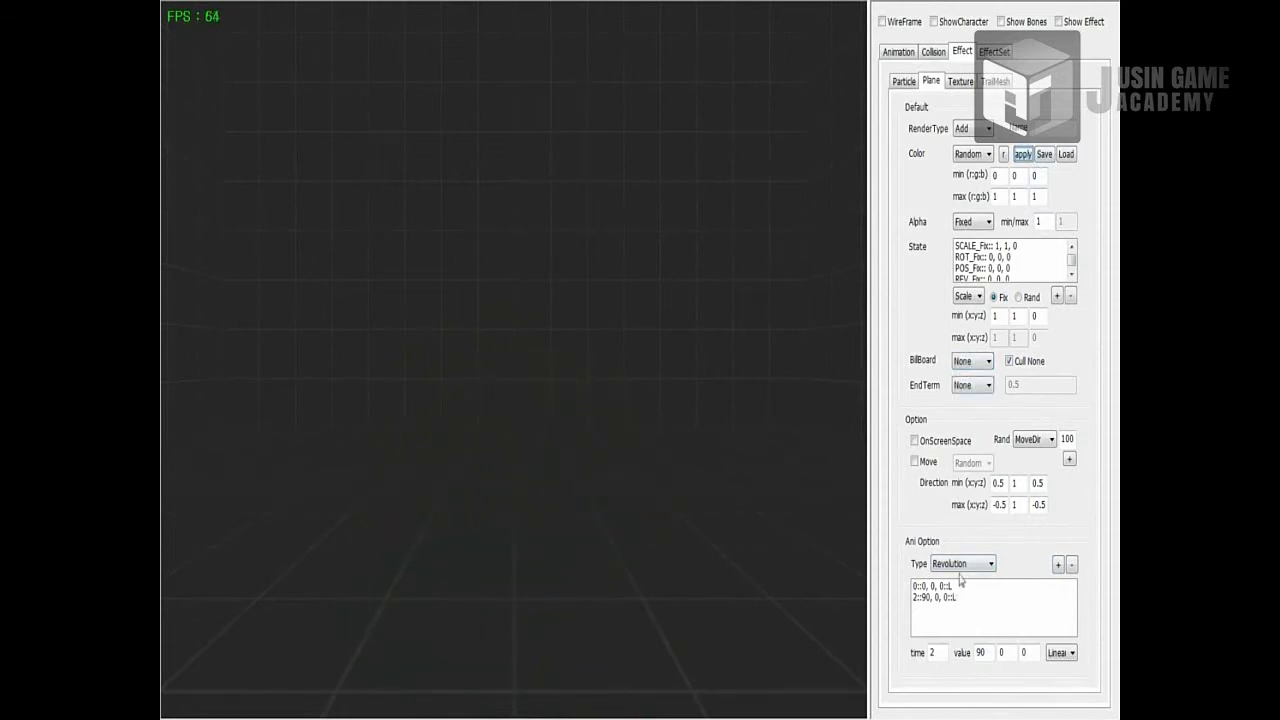
Save the finished plane effect and dismiss the save confirmation
{"action": "left_click", "coordinate": [990, 563]}
{"action": "left_click", "coordinate": [991, 562]}
{"action": "left_click", "coordinate": [1044, 156]}
{"action": "left_click", "coordinate": [648, 391]}
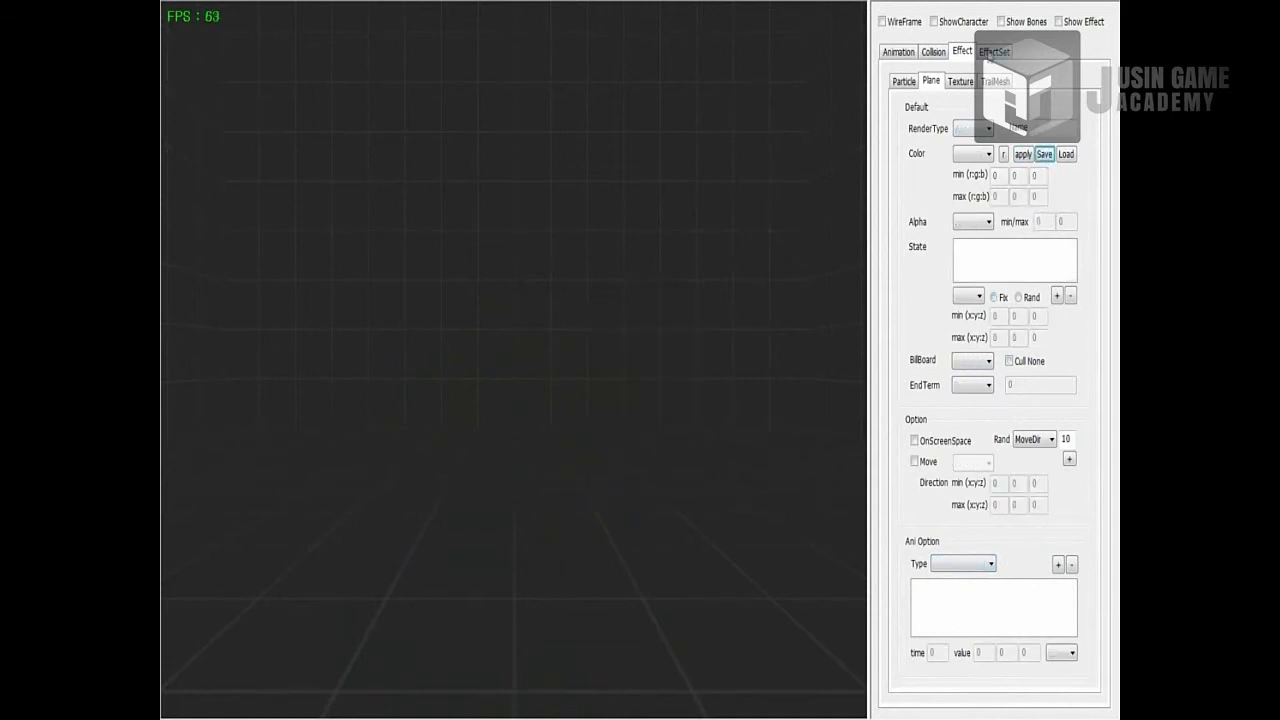
Show the bones and pick the finger bone ValveBiped_Bip01_R_Finger4 as the parent for the effect set
{"action": "left_click", "coordinate": [993, 52]}
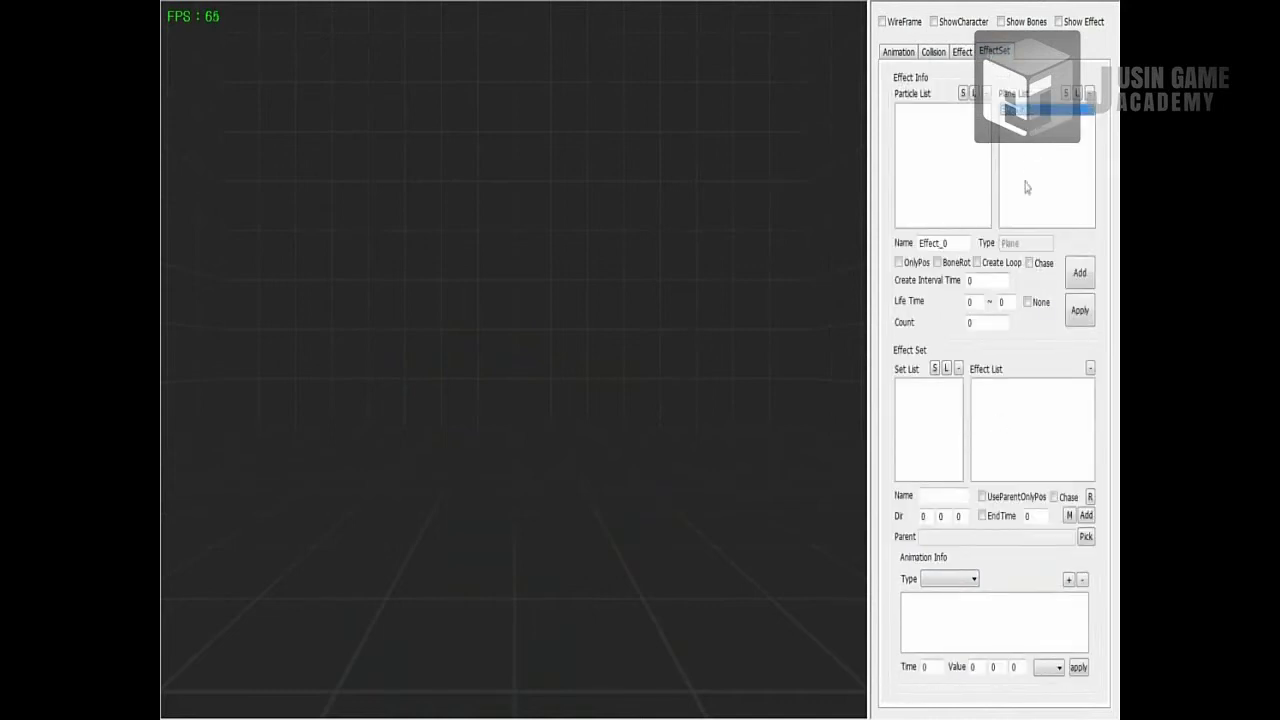
{"action": "left_click", "coordinate": [1001, 21]}
{"action": "left_click", "coordinate": [934, 21]}
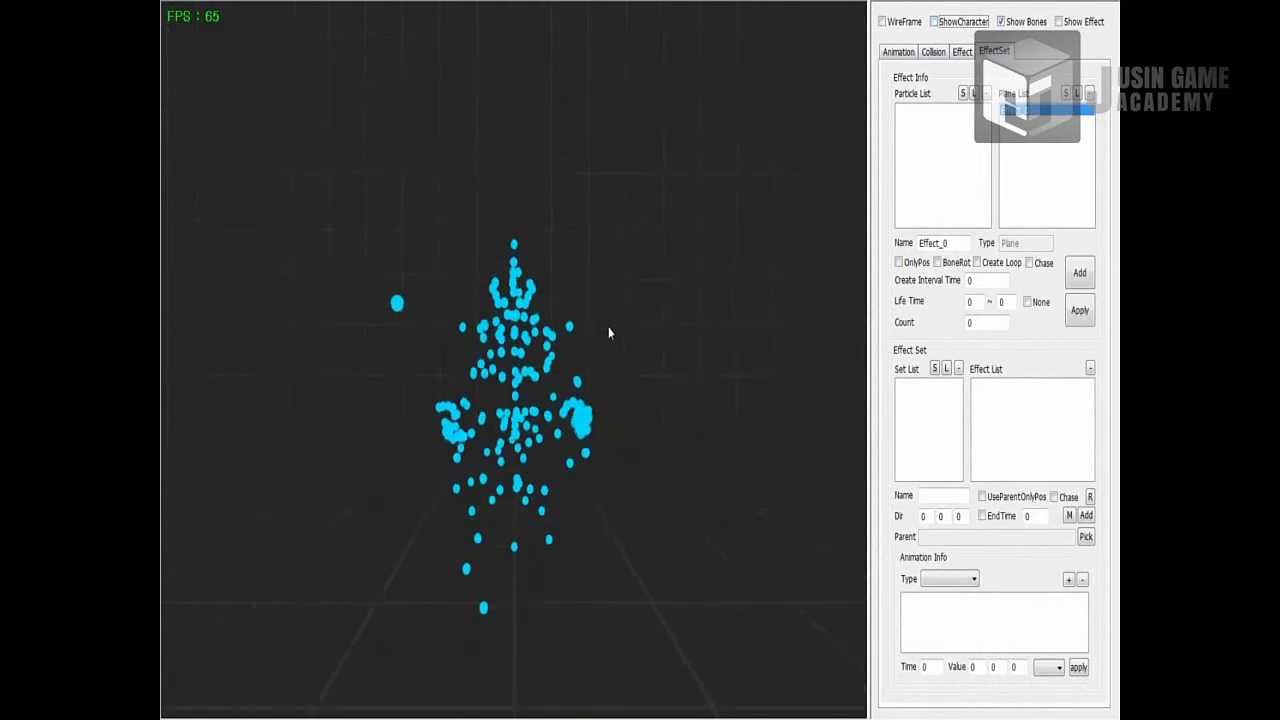
{"action": "left_click", "coordinate": [1086, 536]}
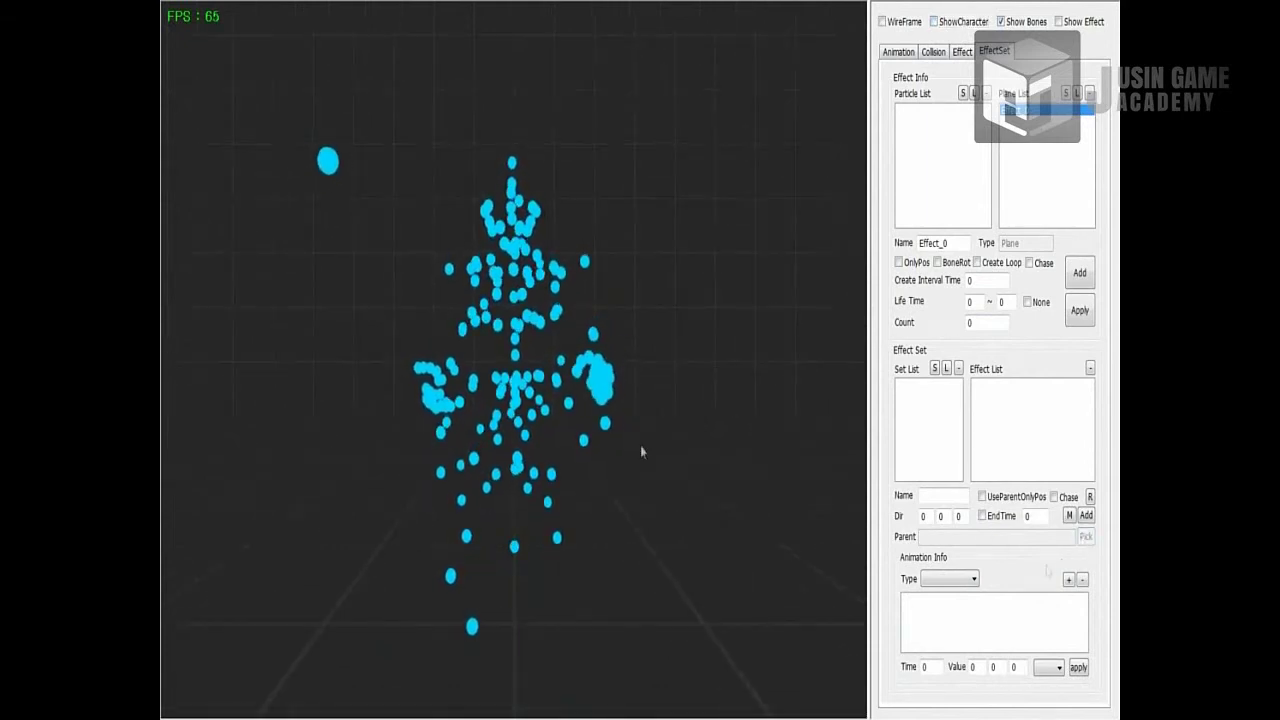
{"action": "left_click", "coordinate": [441, 348]}
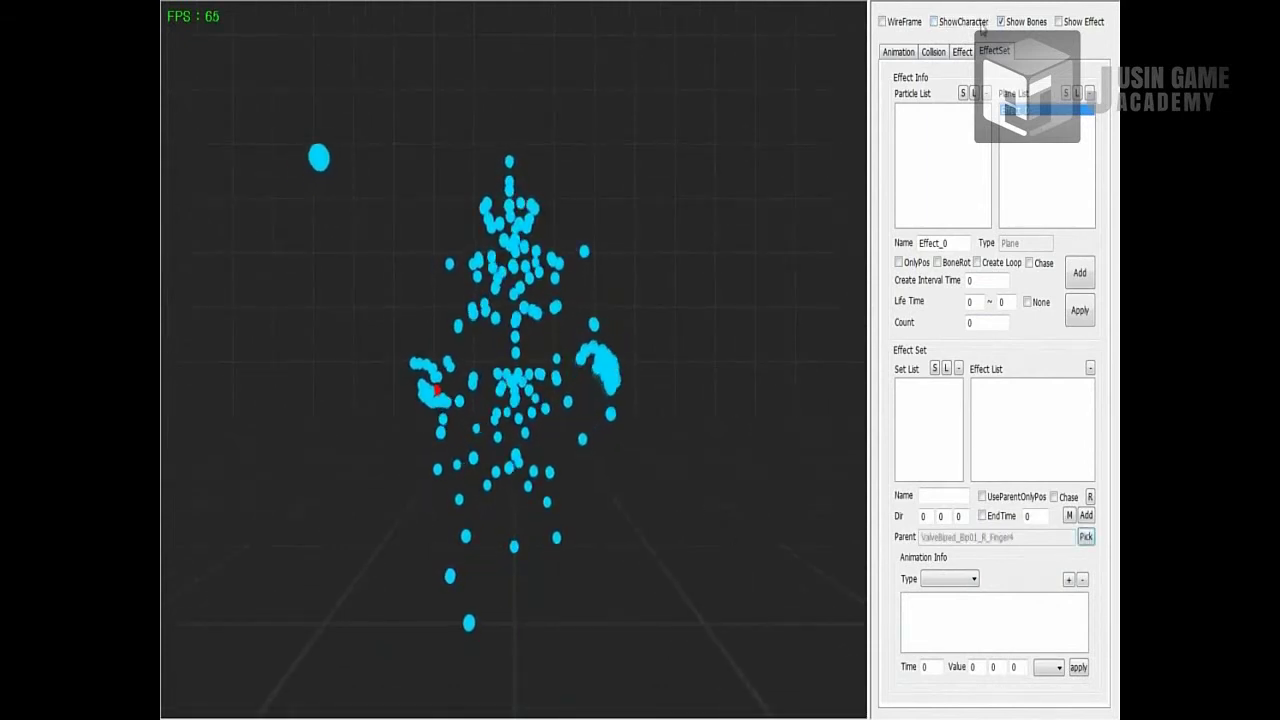
Show the character and the effects in the viewport, and hide the bones
{"action": "left_click", "coordinate": [934, 21]}
{"action": "left_click", "coordinate": [1017, 24]}
{"action": "left_click", "coordinate": [1059, 21]}
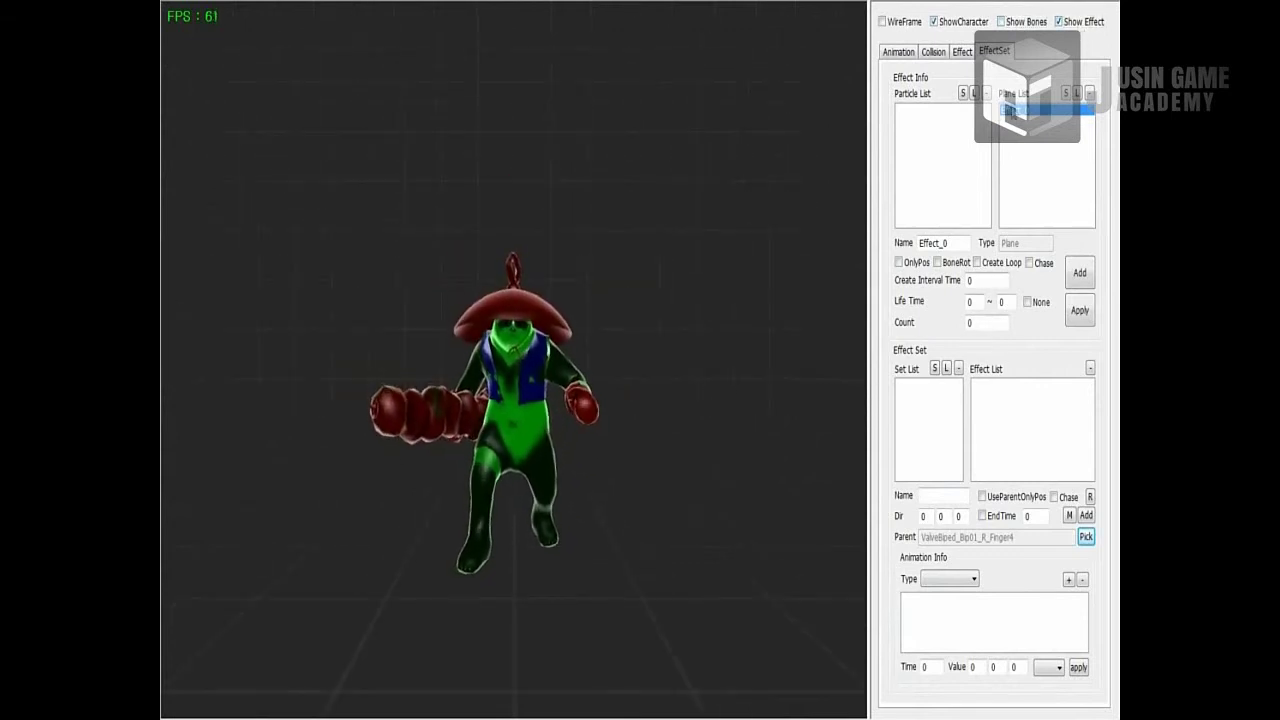
Turn on OnlyPos for the plane effect, and UseParentOnlyPos and Chase for the effect set
{"action": "left_click", "coordinate": [900, 262]}
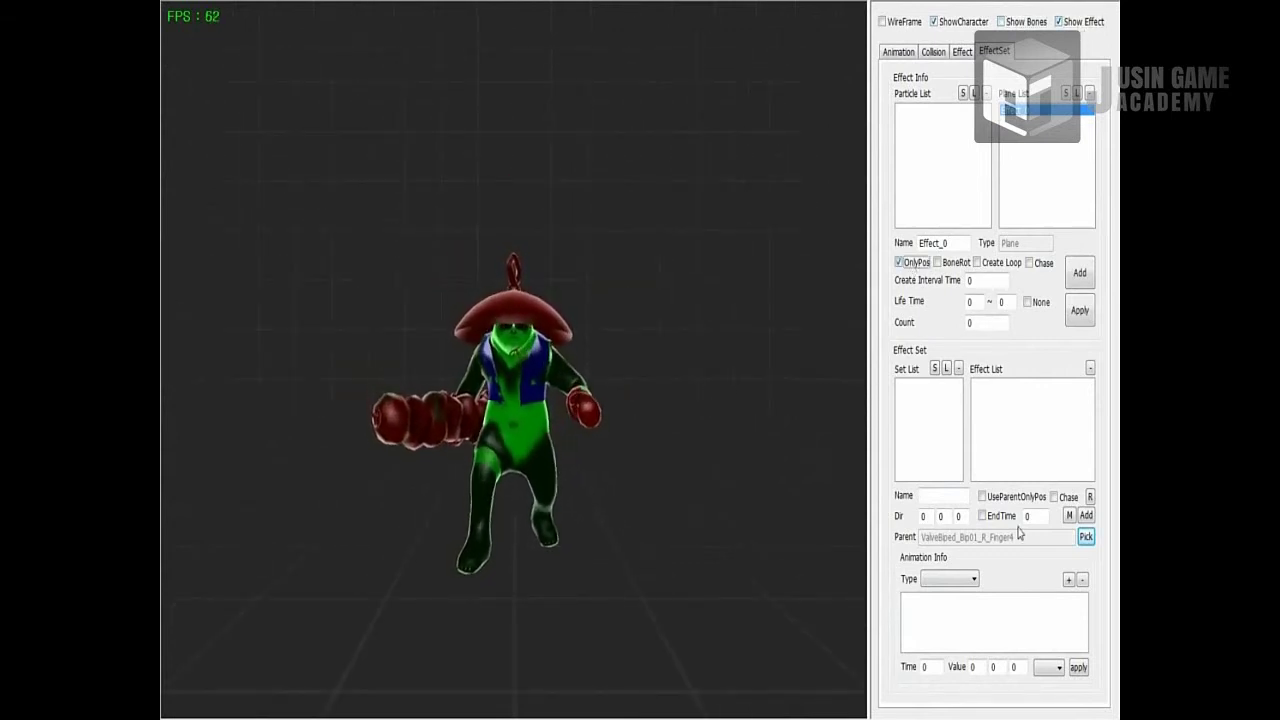
{"action": "left_click", "coordinate": [1053, 497]}
{"action": "left_click", "coordinate": [982, 496]}
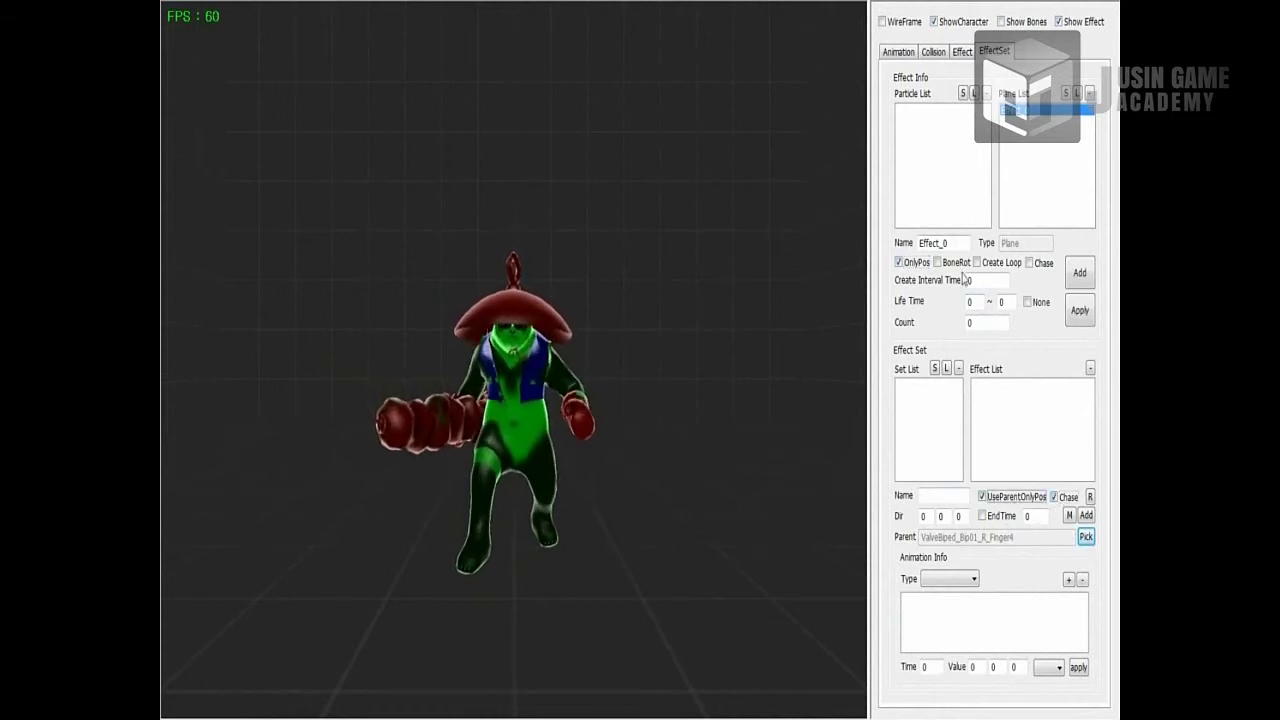
Give Effect_0 a 0.01 create interval, count 10, Create Loop and life time 0.1 with None, and add it to a new effect set
{"action": "left_click", "coordinate": [985, 280]}
{"action": "type", "text": ".01"}
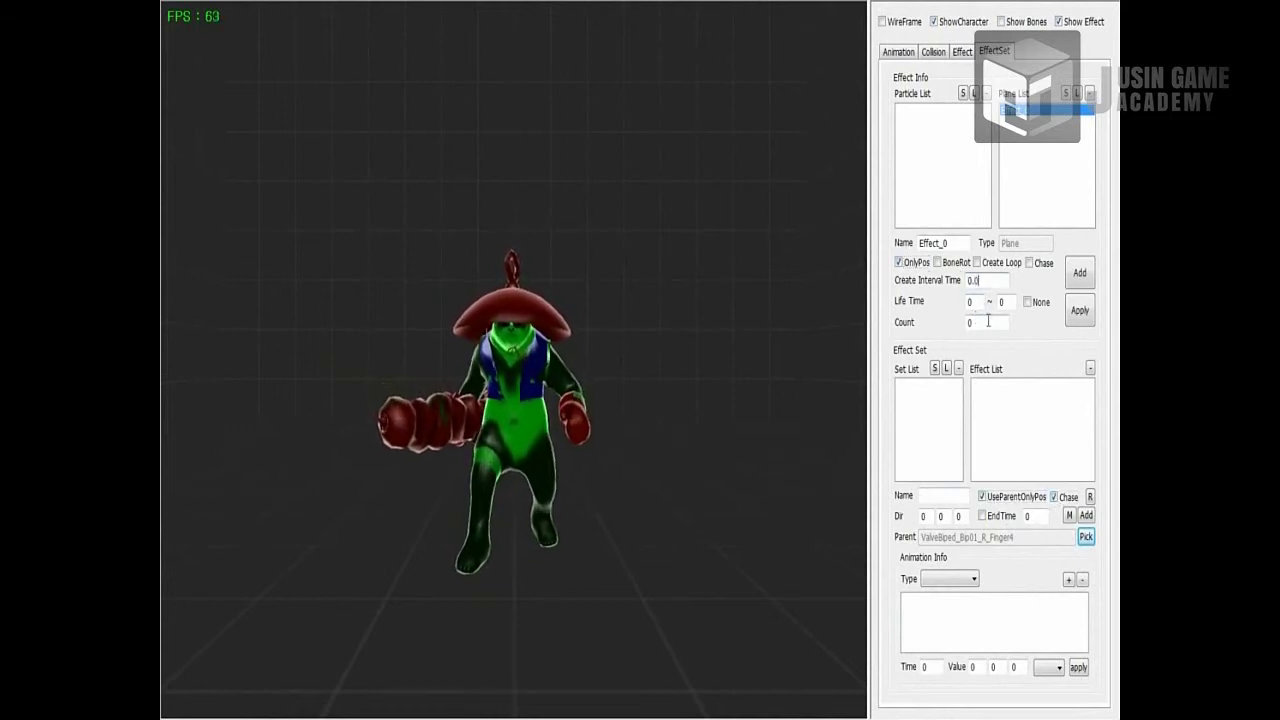
{"action": "double_click", "coordinate": [990, 323]}
{"action": "type", "text": "10"}
{"action": "left_click", "coordinate": [977, 262]}
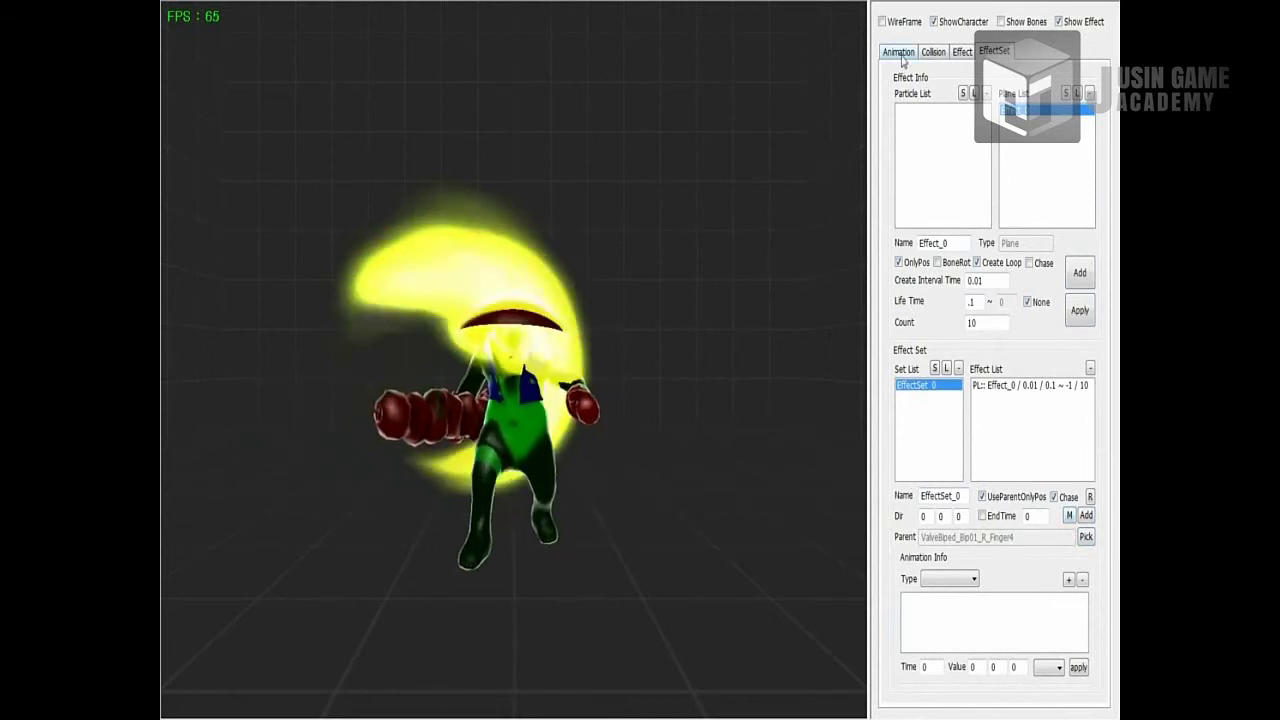
Open the Effect_0 plane effect for editing and set its Scale state to random from 0, 0, 0 to 1, 1, 0
{"action": "left_click", "coordinate": [960, 53]}
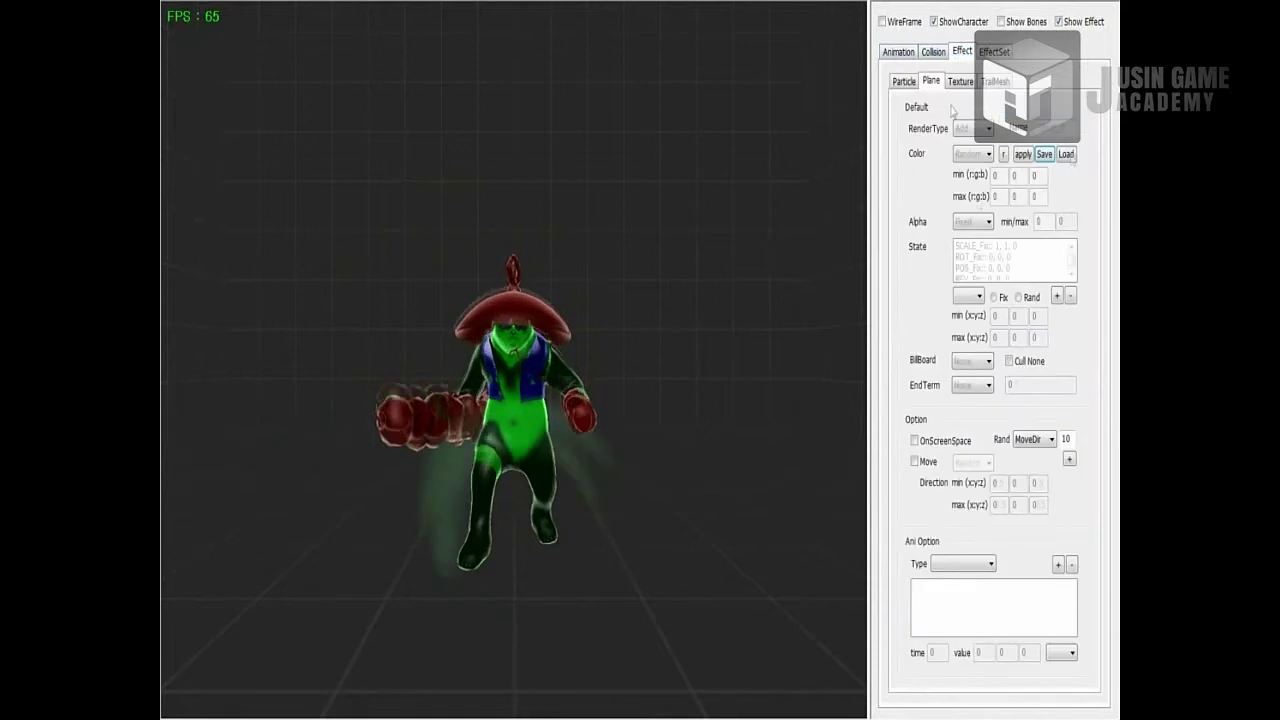
{"action": "left_click", "coordinate": [1005, 245]}
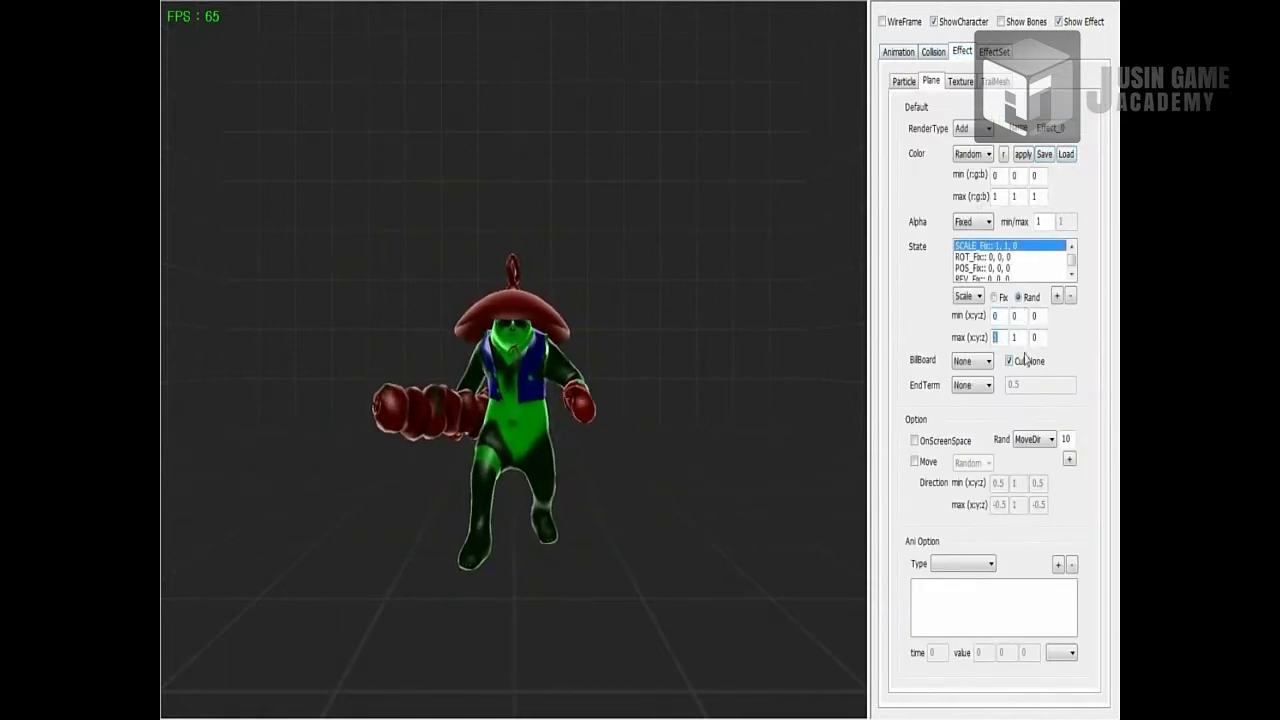
{"action": "left_click", "coordinate": [1027, 258]}
{"action": "left_click", "coordinate": [1026, 278]}
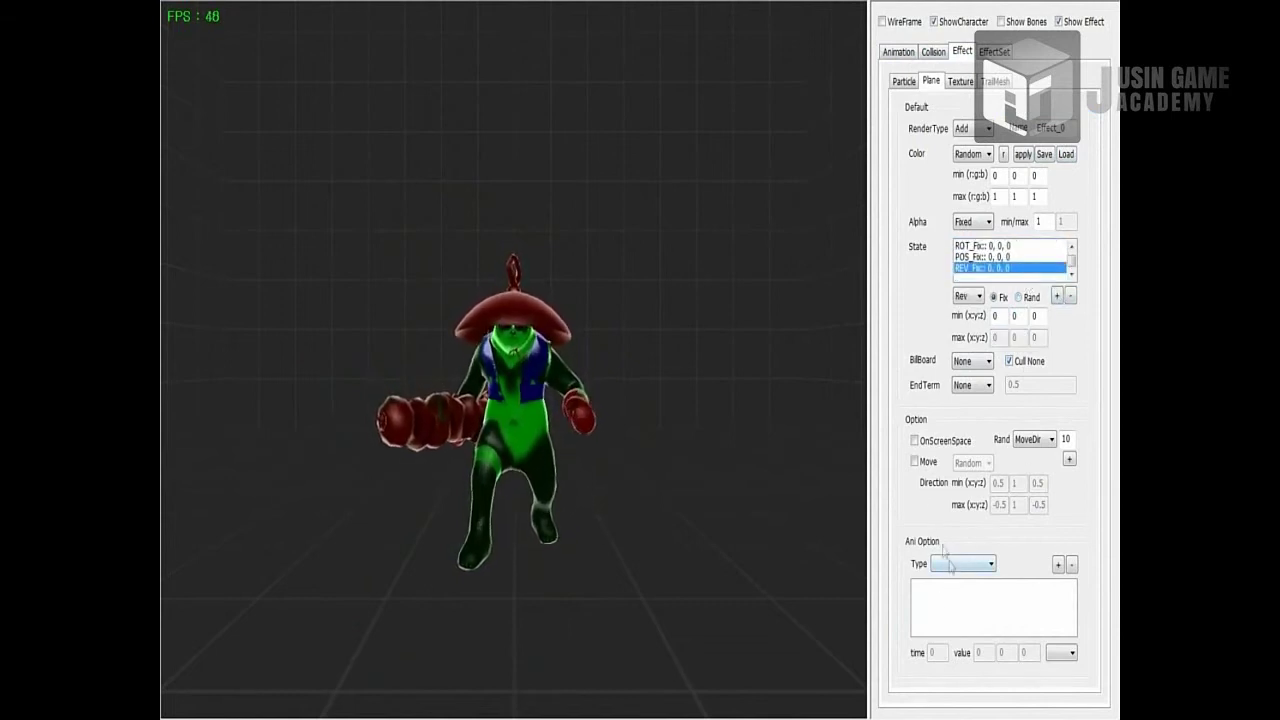
Enable Move with Random direction, and add Fixed MoveSpeed keys of 0 at time 0 and 0.5 at time 1
{"action": "left_click", "coordinate": [969, 476]}
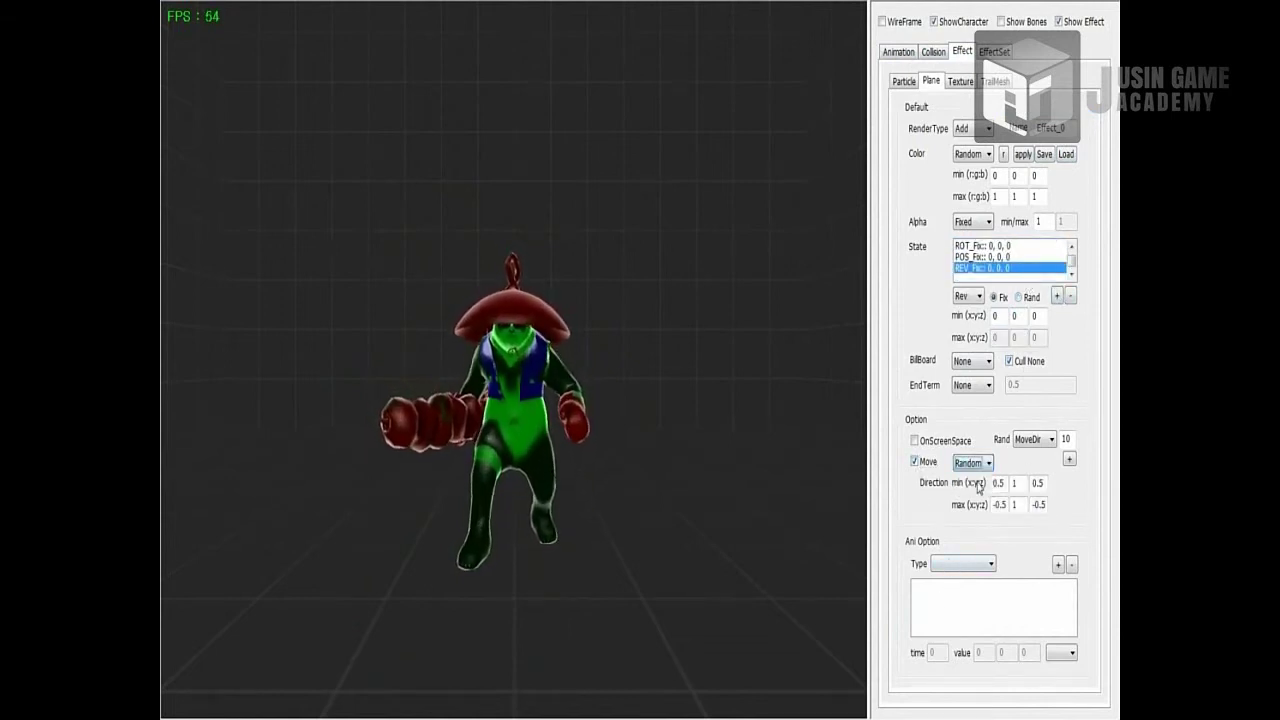
{"action": "left_click", "coordinate": [962, 563]}
{"action": "left_click", "coordinate": [960, 590]}
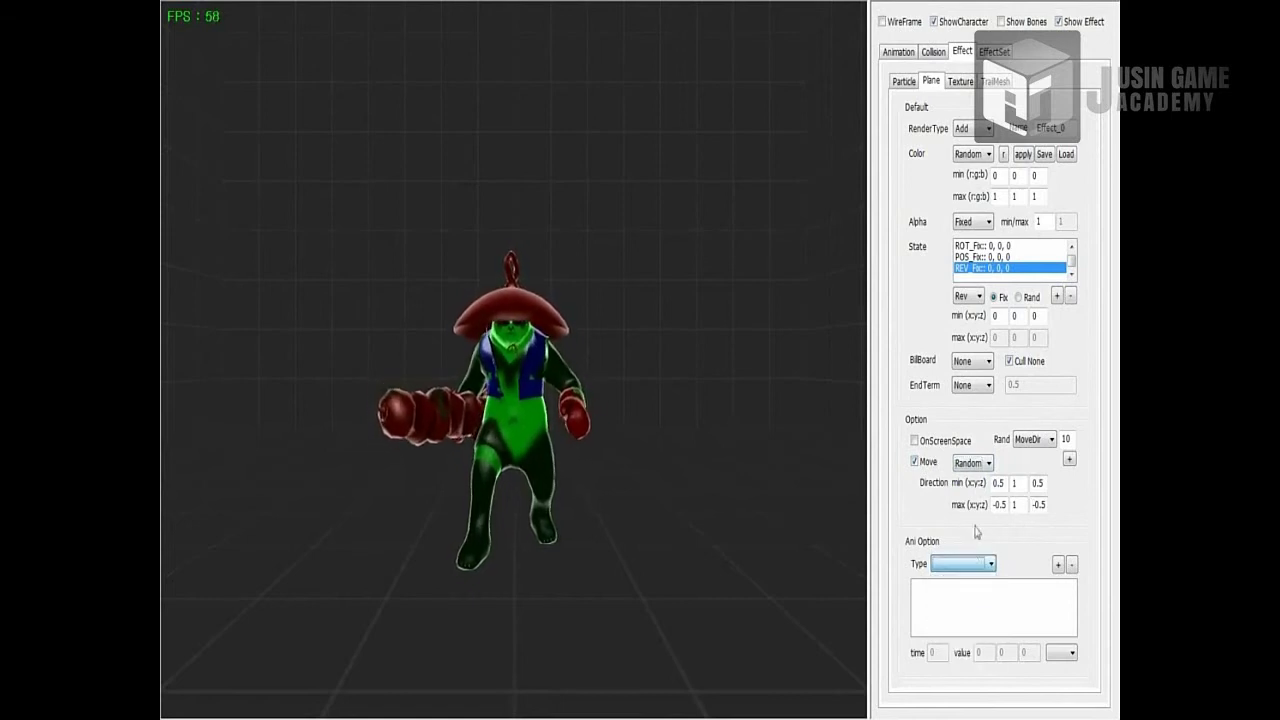
{"action": "left_click", "coordinate": [962, 563]}
{"action": "left_click", "coordinate": [960, 580]}
{"action": "left_click", "coordinate": [962, 588]}
{"action": "left_click", "coordinate": [1071, 564]}
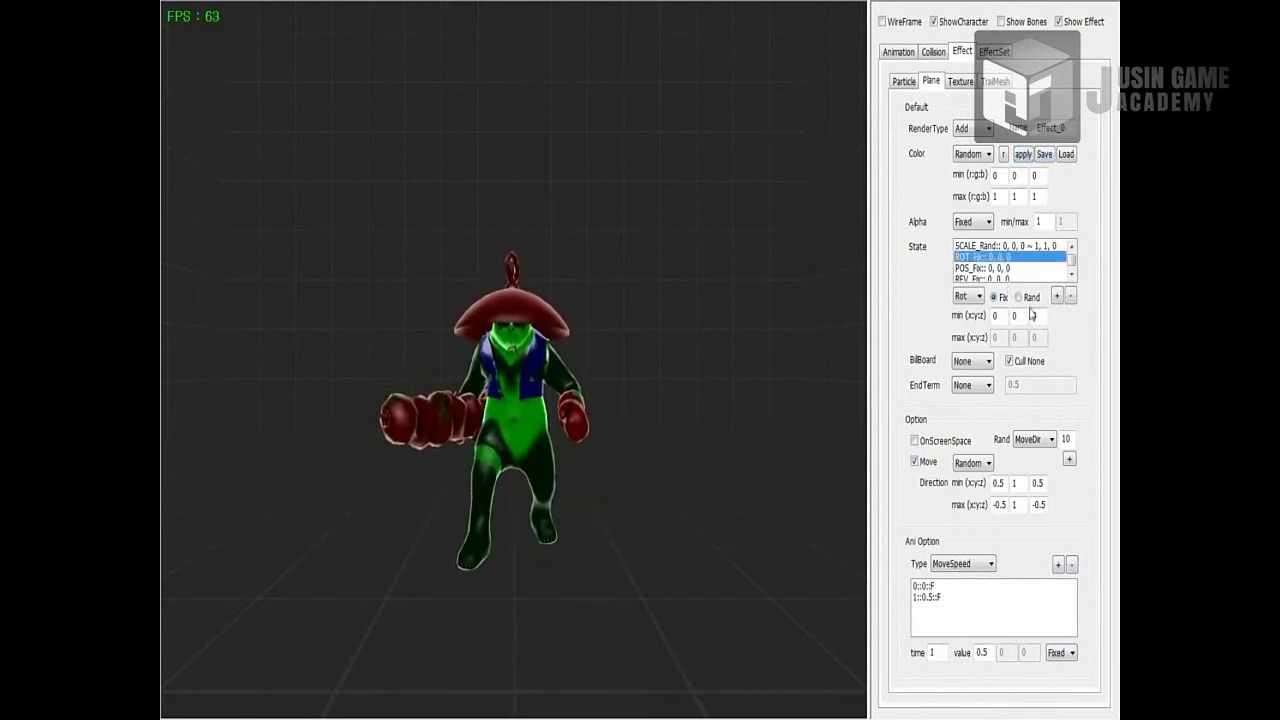
Set the Rot state to random from 0, 0, 0 to 360, 360, 0, set the default rotation's Rand value to 360, and apply
{"action": "left_click", "coordinate": [1048, 435]}
{"action": "left_click", "coordinate": [1048, 487]}
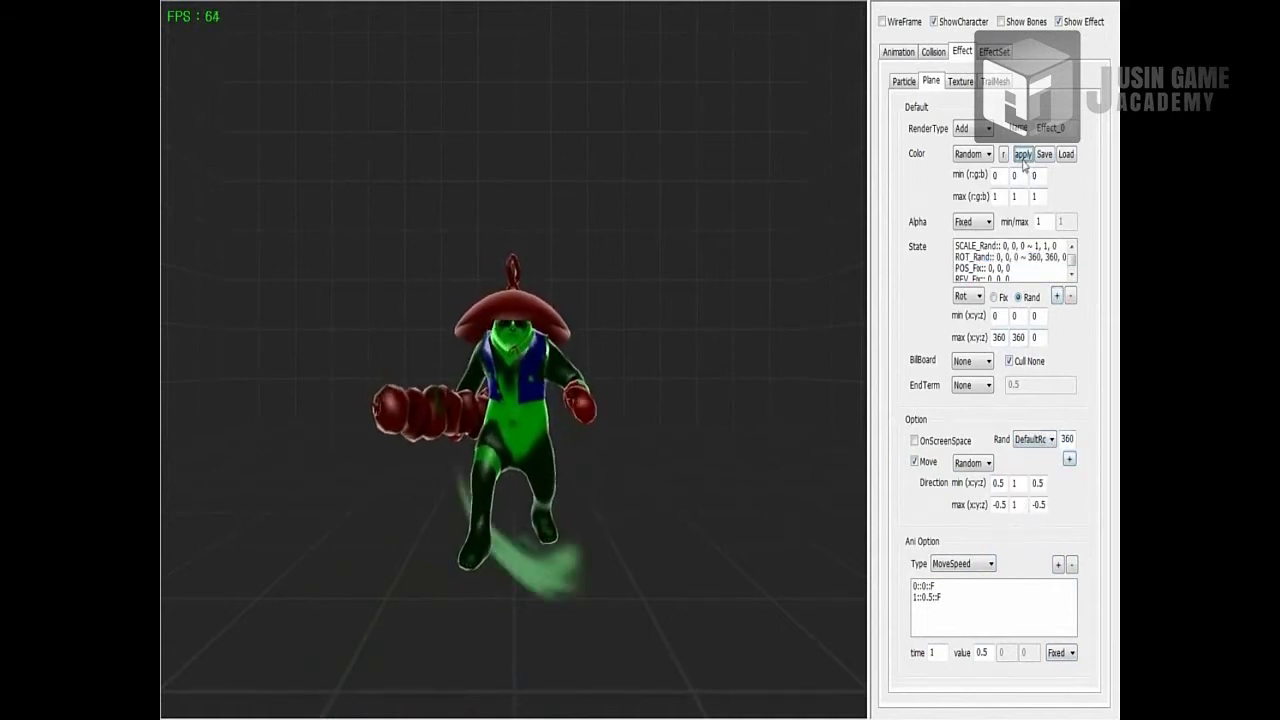
Set the plane effect's EndTerm to Time
{"action": "key", "text": "Down"}
{"action": "key", "text": "Return"}
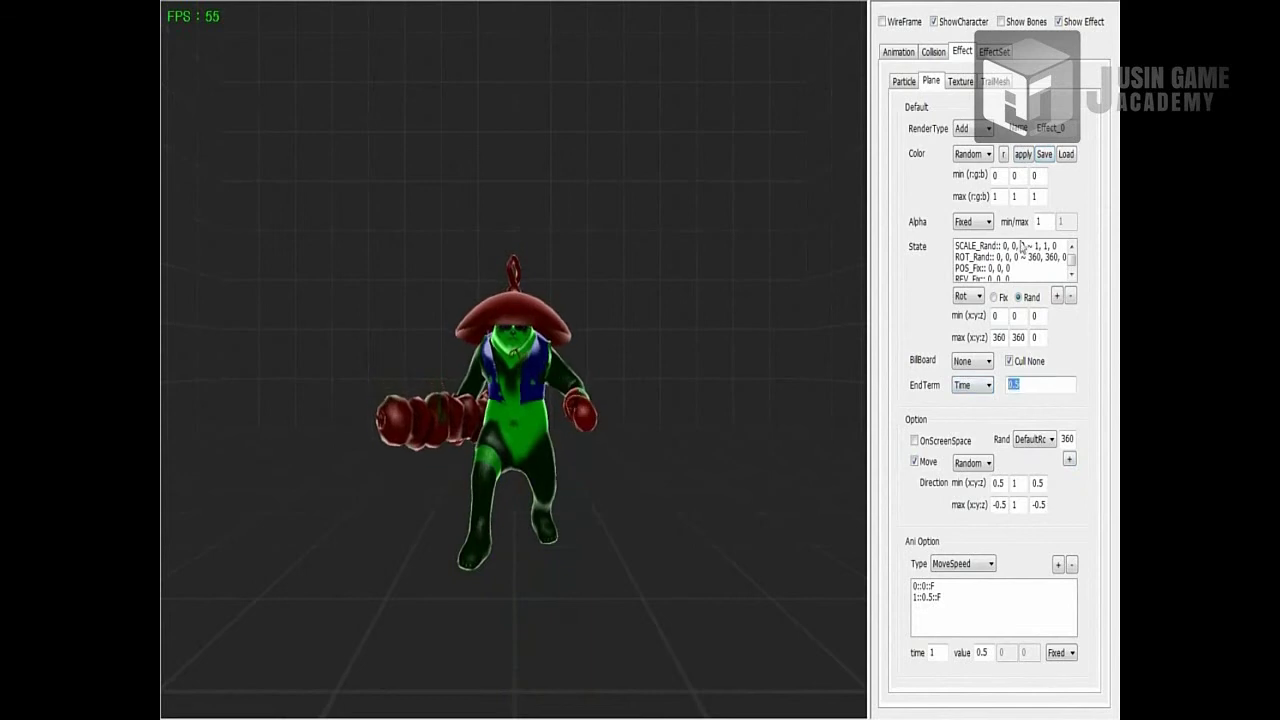
Save the Effect_0 plane effect and refresh EffectSet_0 with it
{"action": "left_click", "coordinate": [1043, 155]}
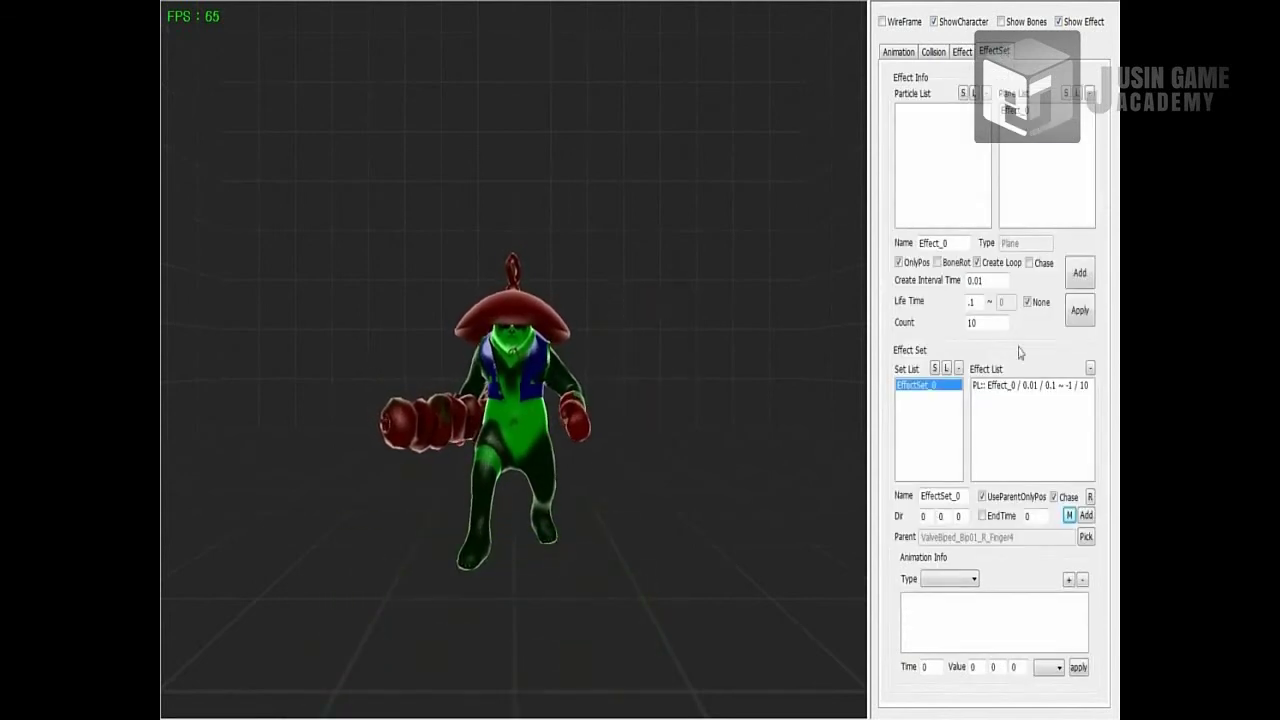
{"action": "left_click", "coordinate": [1068, 516]}
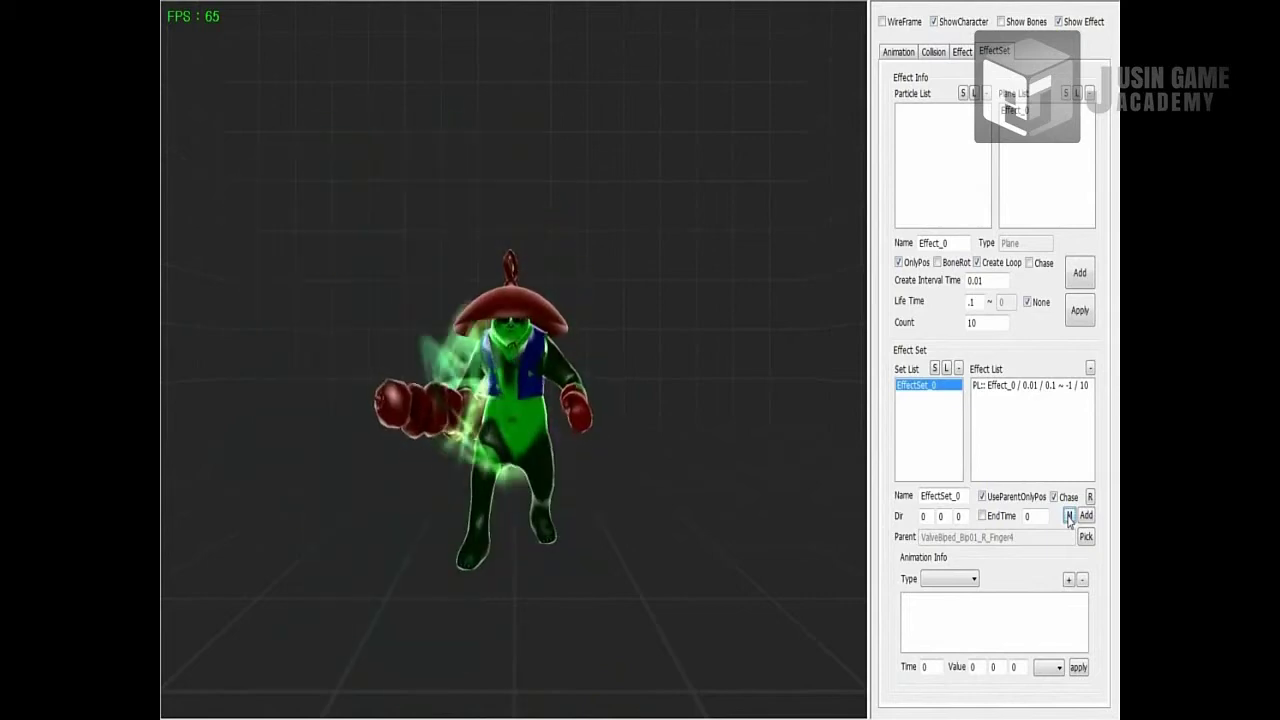
Parent EffectSet_0 to the ValveBiped_Anim_Attachment_EyeTarget bone and set Effect_0's Create Interval Time to 0.1
{"action": "left_click", "coordinate": [1030, 385]}
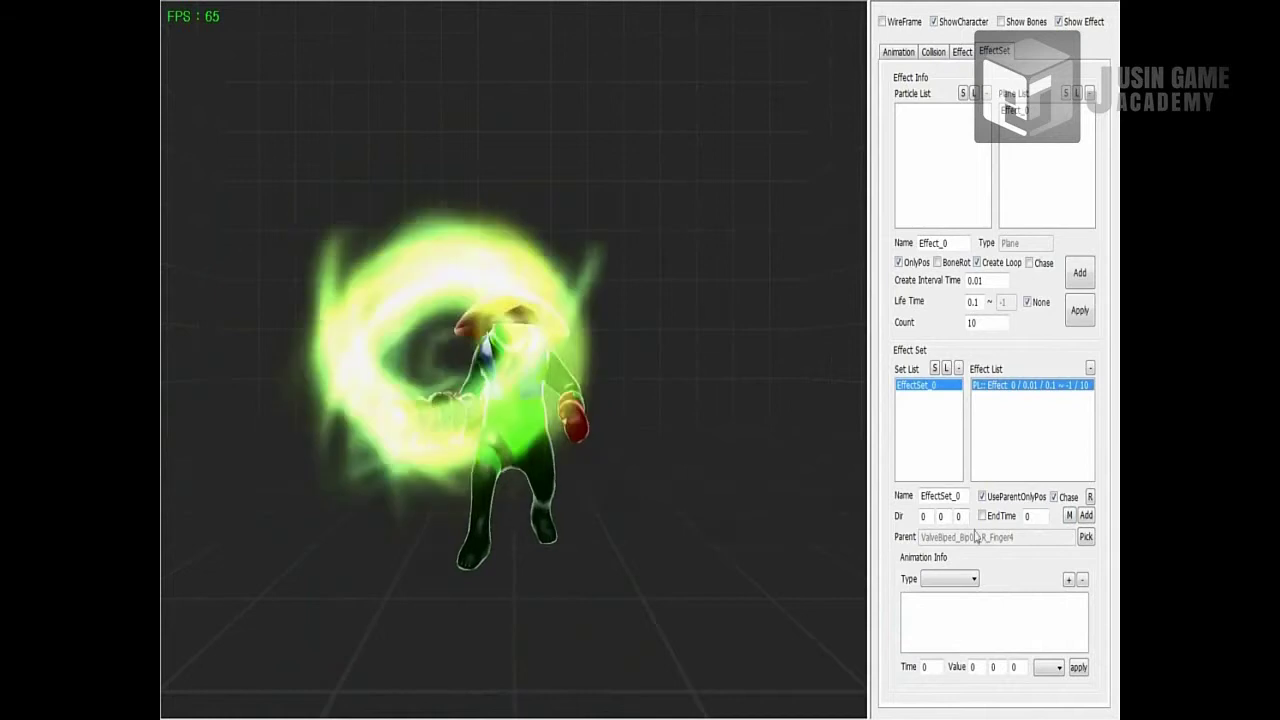
{"action": "left_click", "coordinate": [1001, 21]}
{"action": "left_click", "coordinate": [960, 22]}
{"action": "mouse_move", "coordinate": [583, 359]}
{"action": "left_mouse_down"}
{"action": "mouse_move", "coordinate": [630, 357]}
{"action": "mouse_move", "coordinate": [559, 320]}
{"action": "left_mouse_up"}
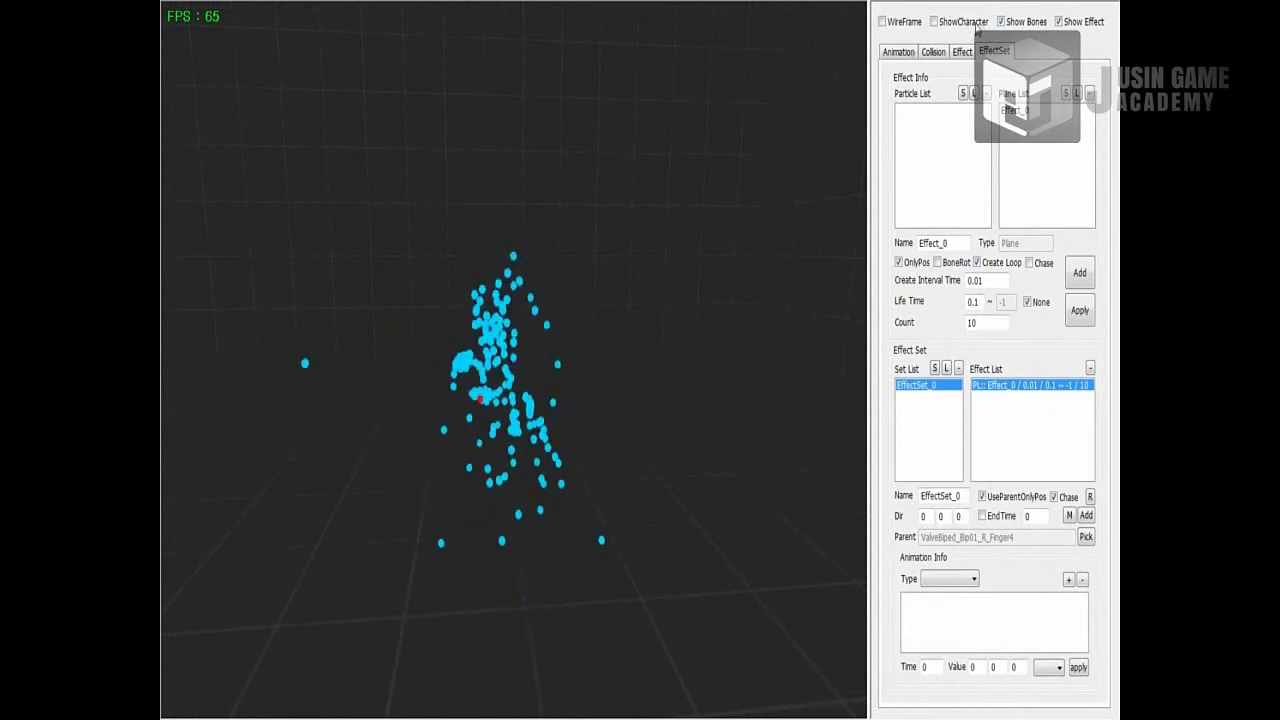
{"action": "left_click", "coordinate": [934, 21]}
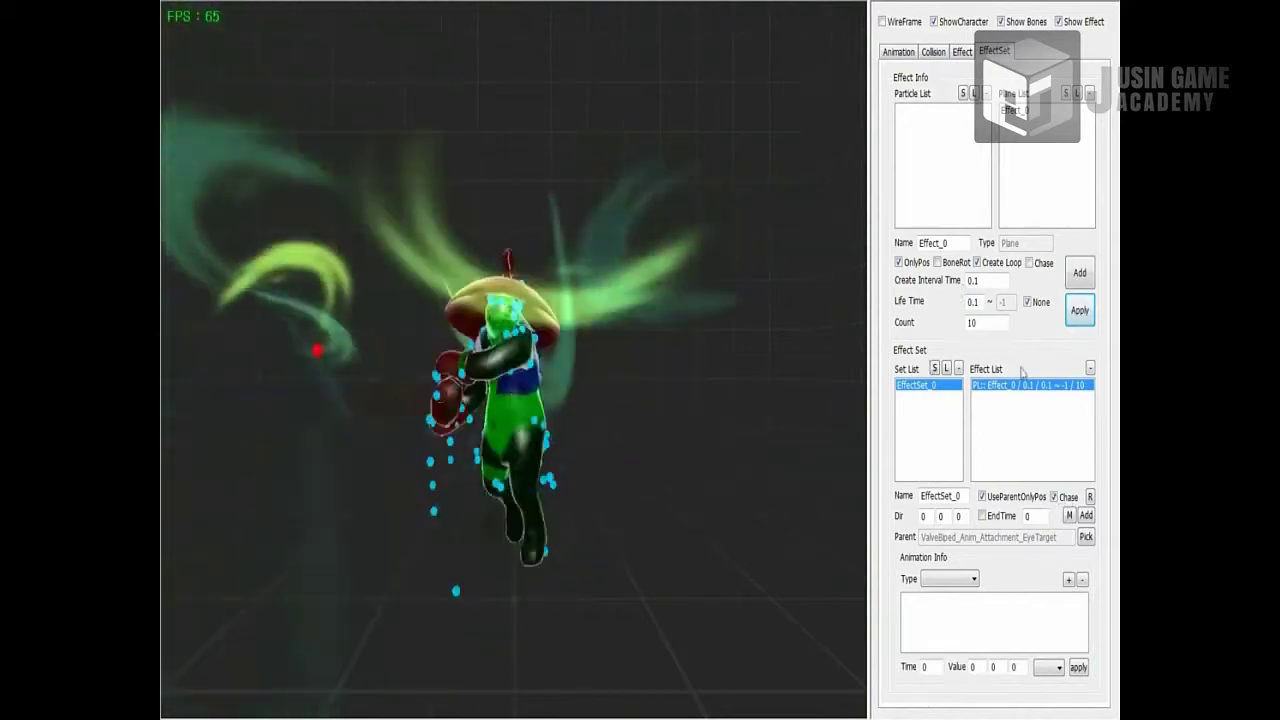
Enable Chase for Effect_0 in the effect set and try BoneRot on and off, applying each change
{"action": "left_click", "coordinate": [1030, 262]}
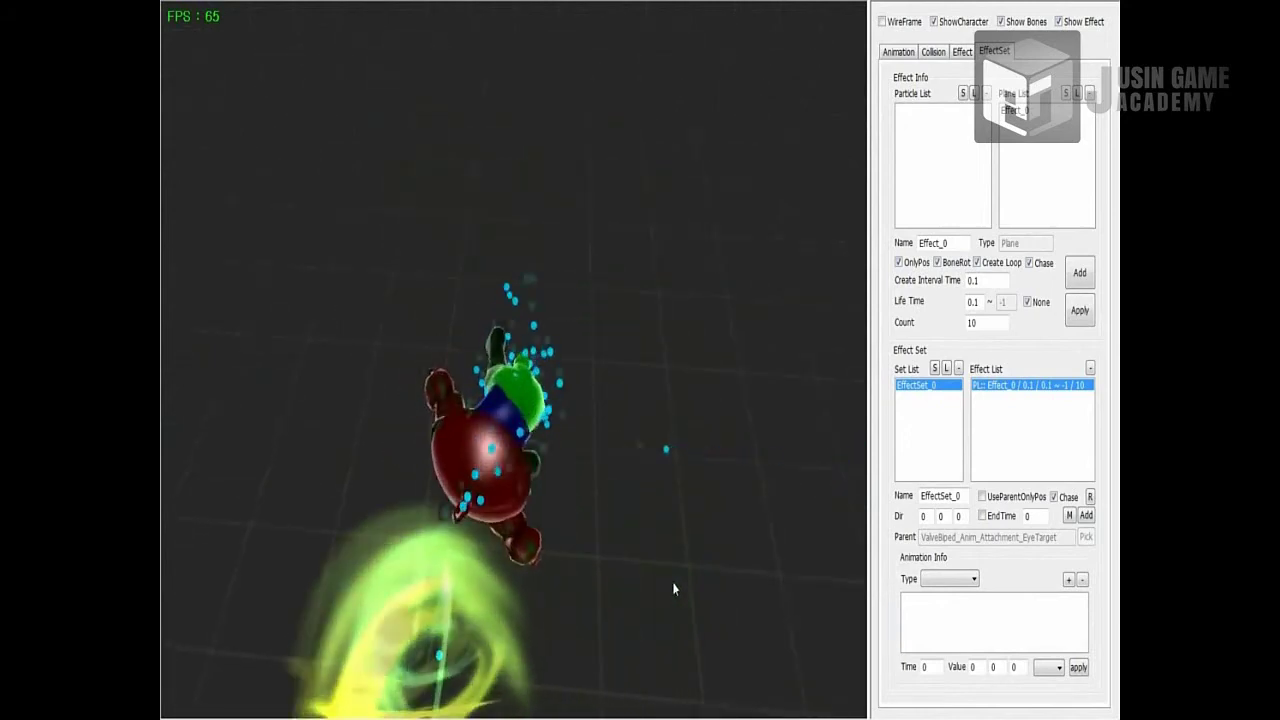
{"action": "left_click", "coordinate": [1080, 310]}
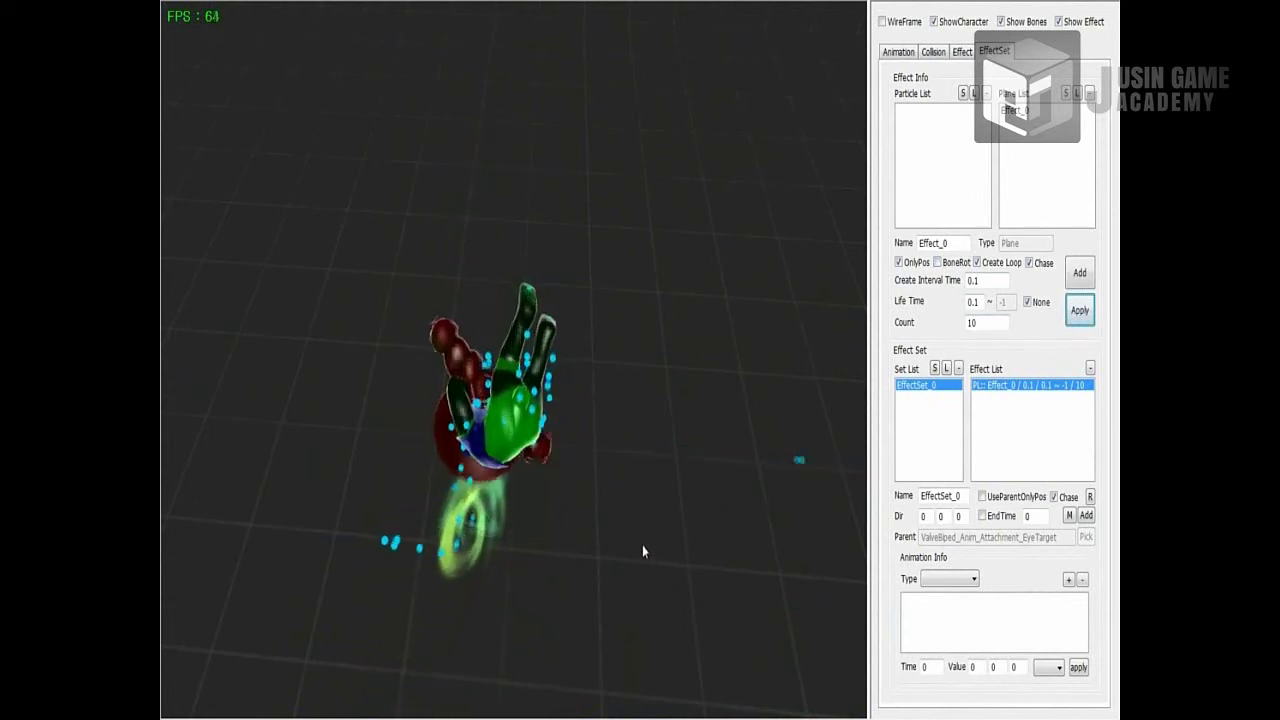
{"action": "left_click", "coordinate": [937, 262]}
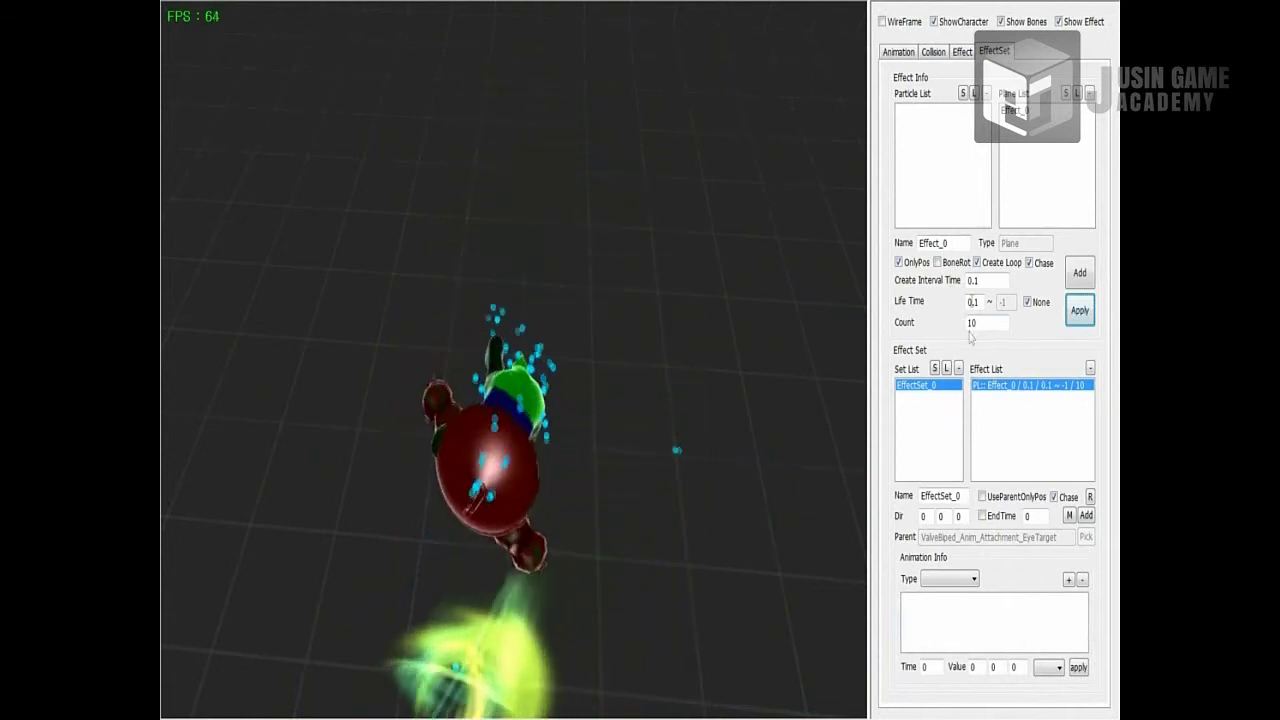
{"action": "left_click", "coordinate": [1077, 311]}
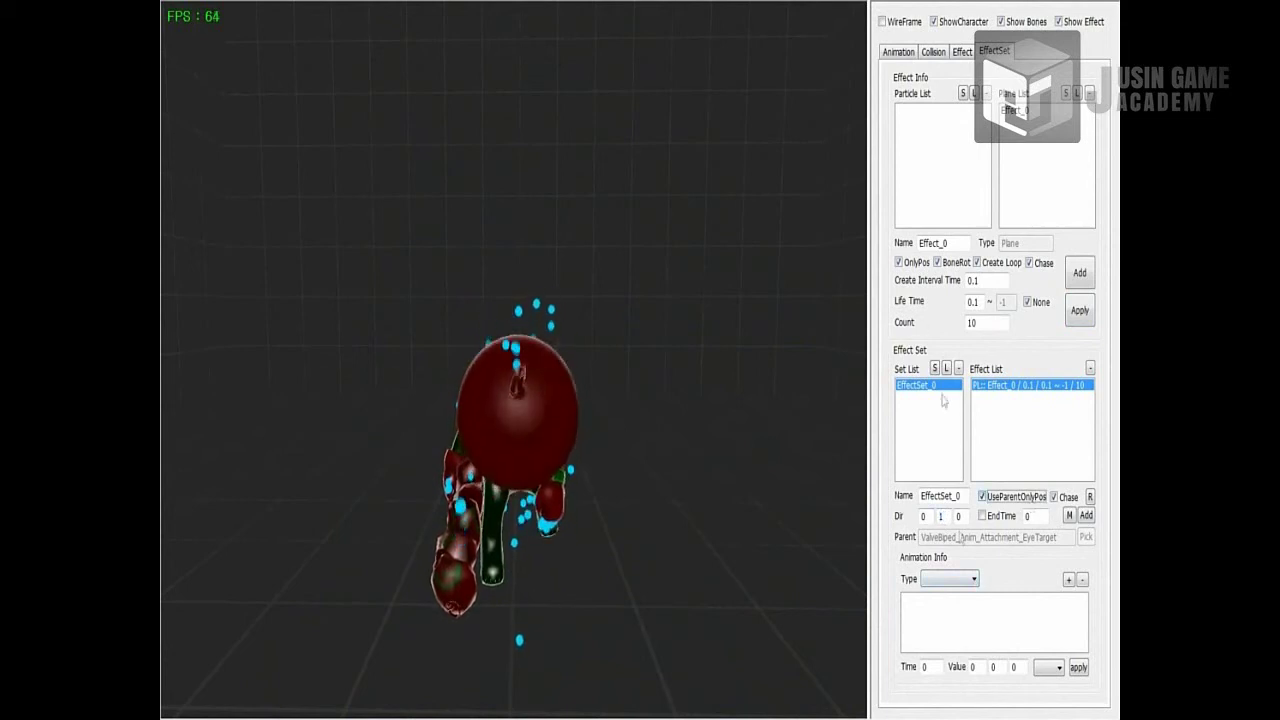
Add Linear Position keys to EffectSet_0: 0, 0, 0 at time 0 and 0, 1, 0 at time 2
{"action": "left_click", "coordinate": [963, 583]}
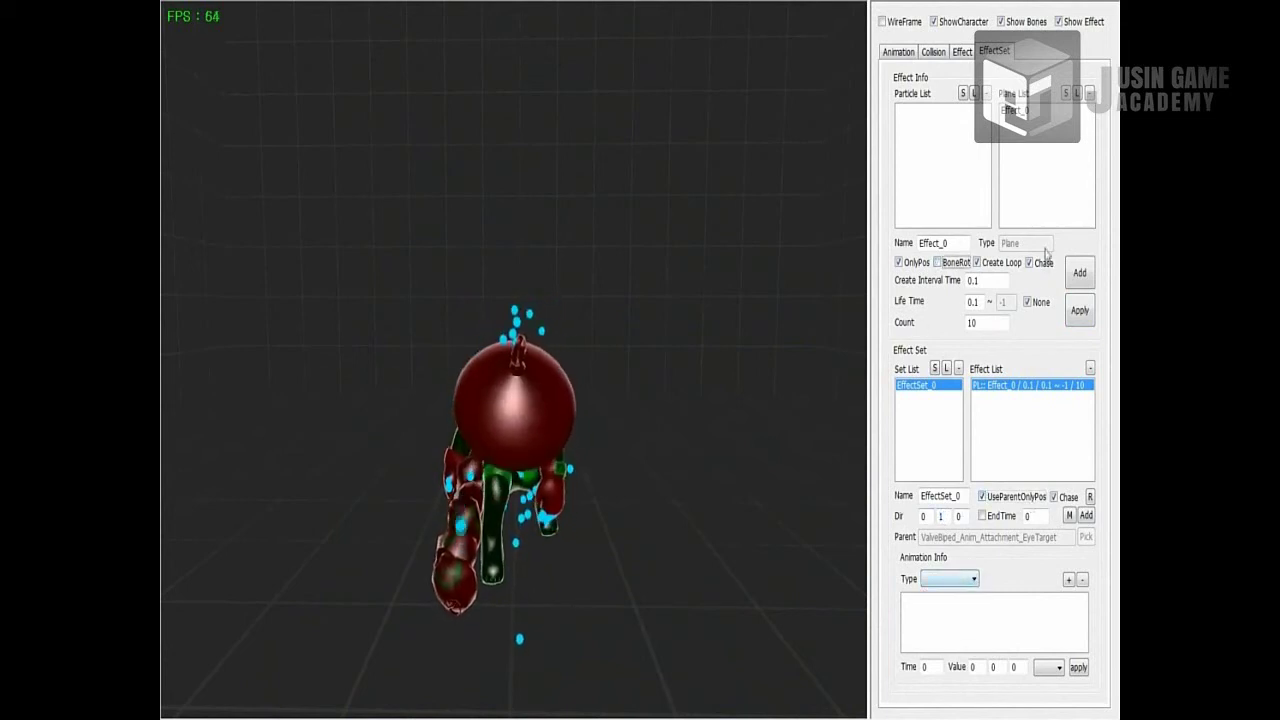
{"action": "left_click", "coordinate": [950, 580]}
{"action": "left_click", "coordinate": [945, 610]}
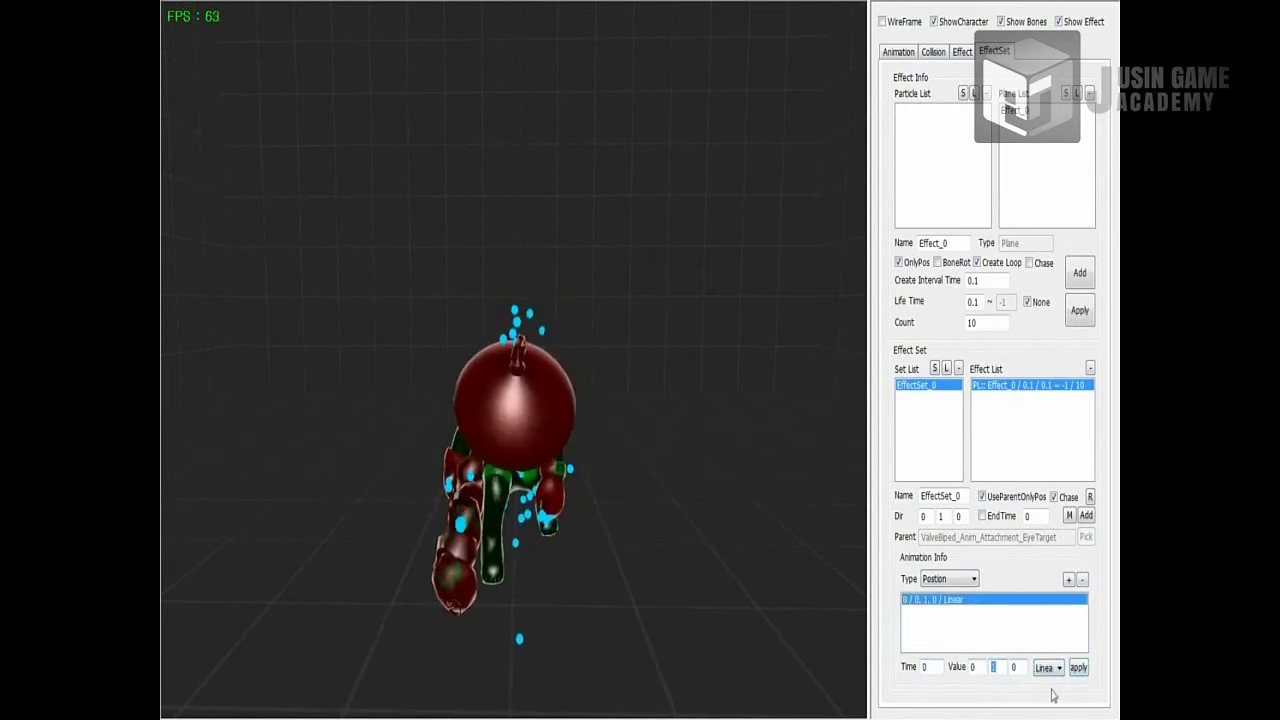
{"action": "left_click", "coordinate": [1078, 670]}
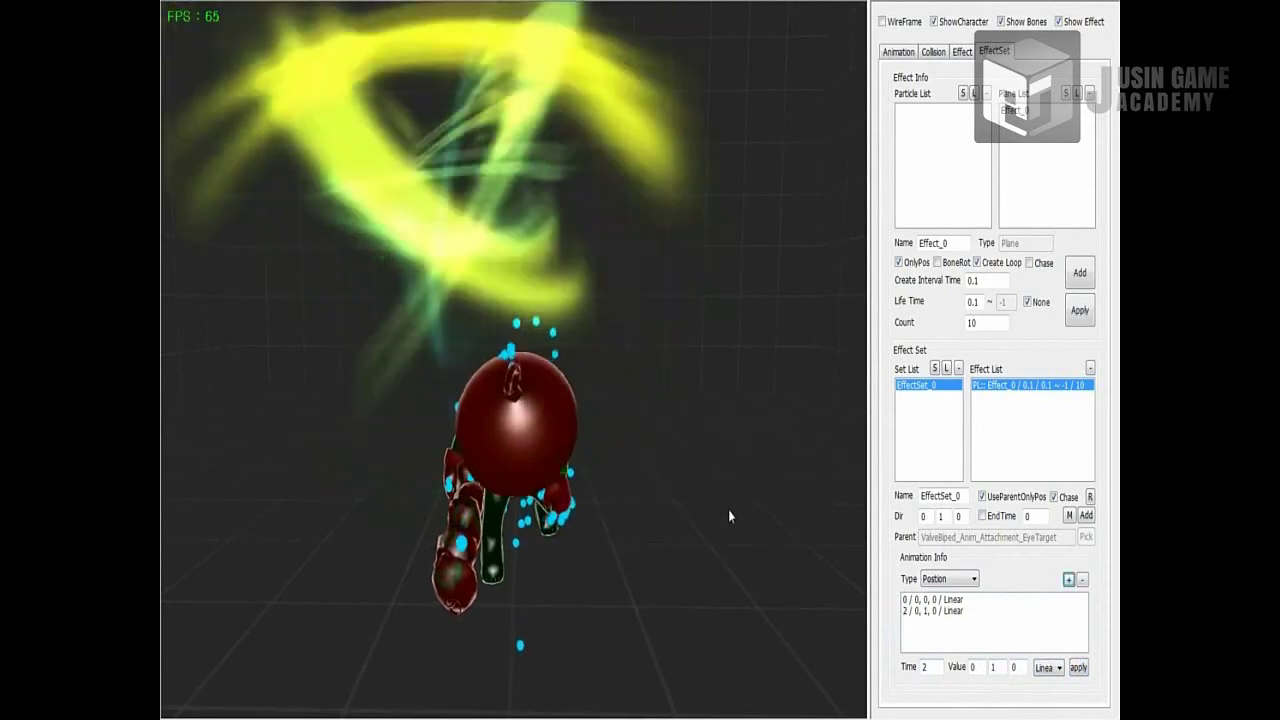
{"action": "scroll", "coordinate": [749, 586], "scroll_direction": "down", "scroll_amount": 3}
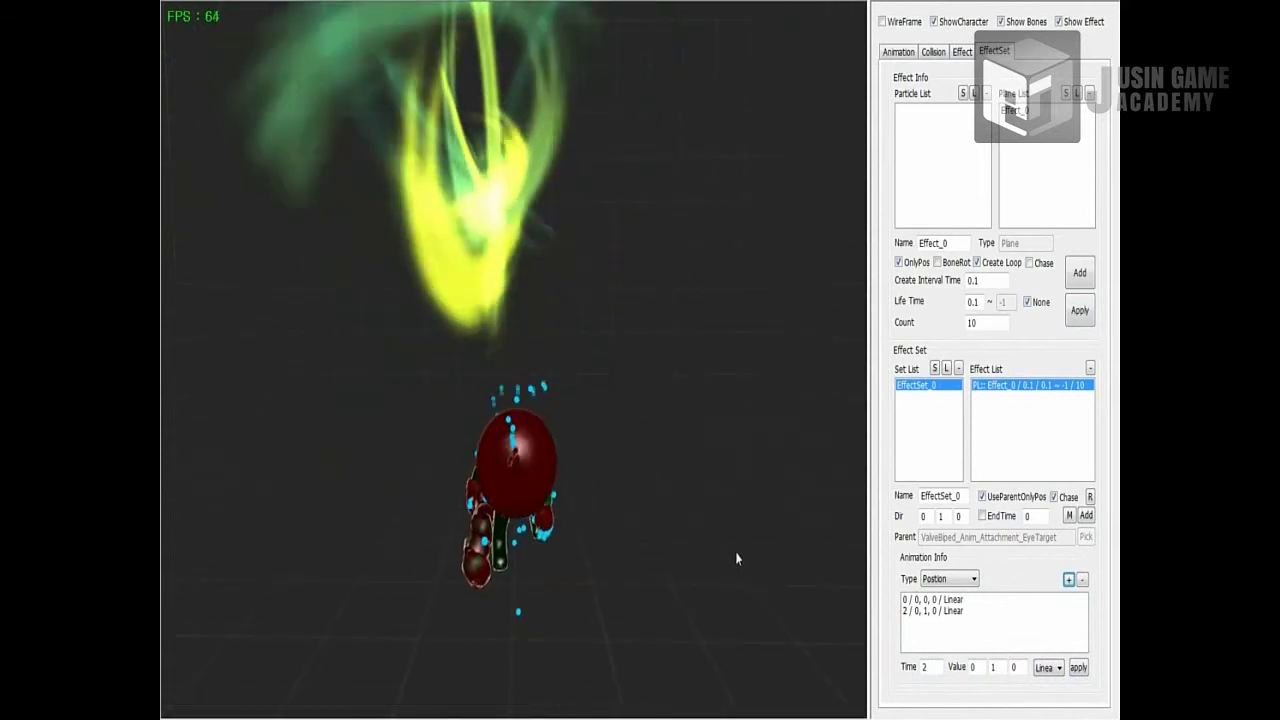
Delete both Position animation keys from EffectSet_0
{"action": "left_click", "coordinate": [949, 578]}
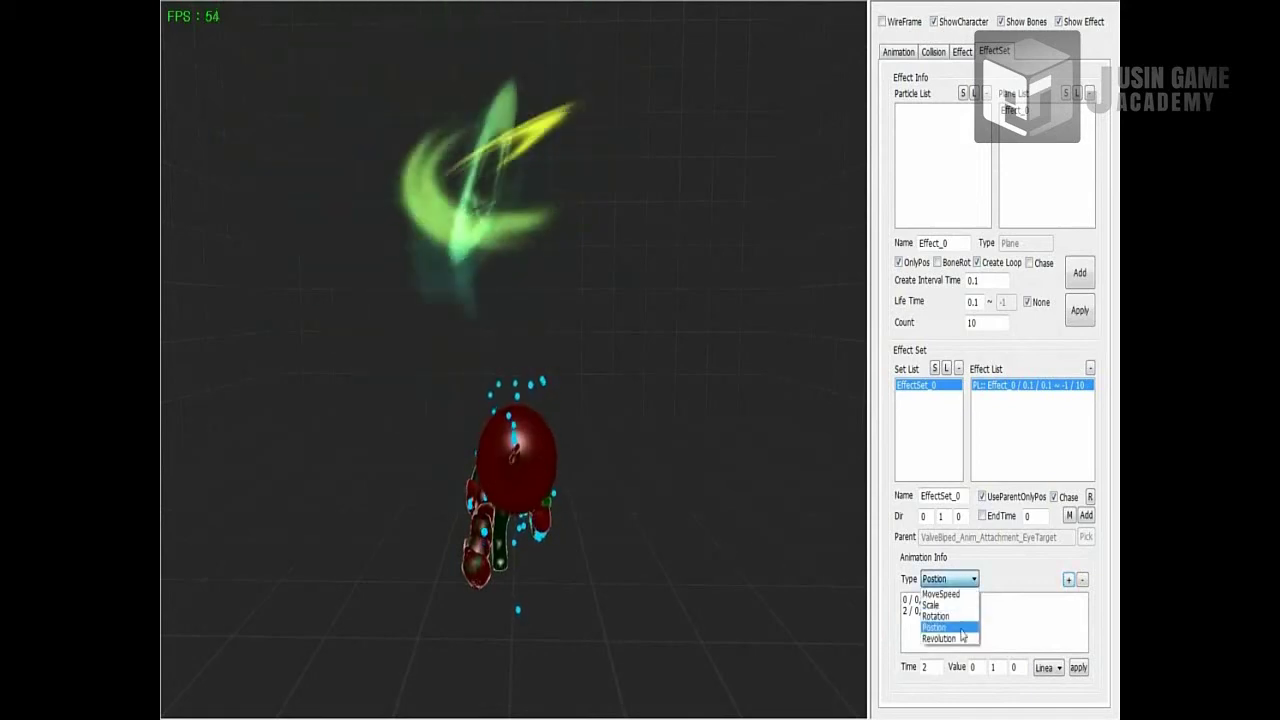
{"action": "left_click", "coordinate": [934, 627]}
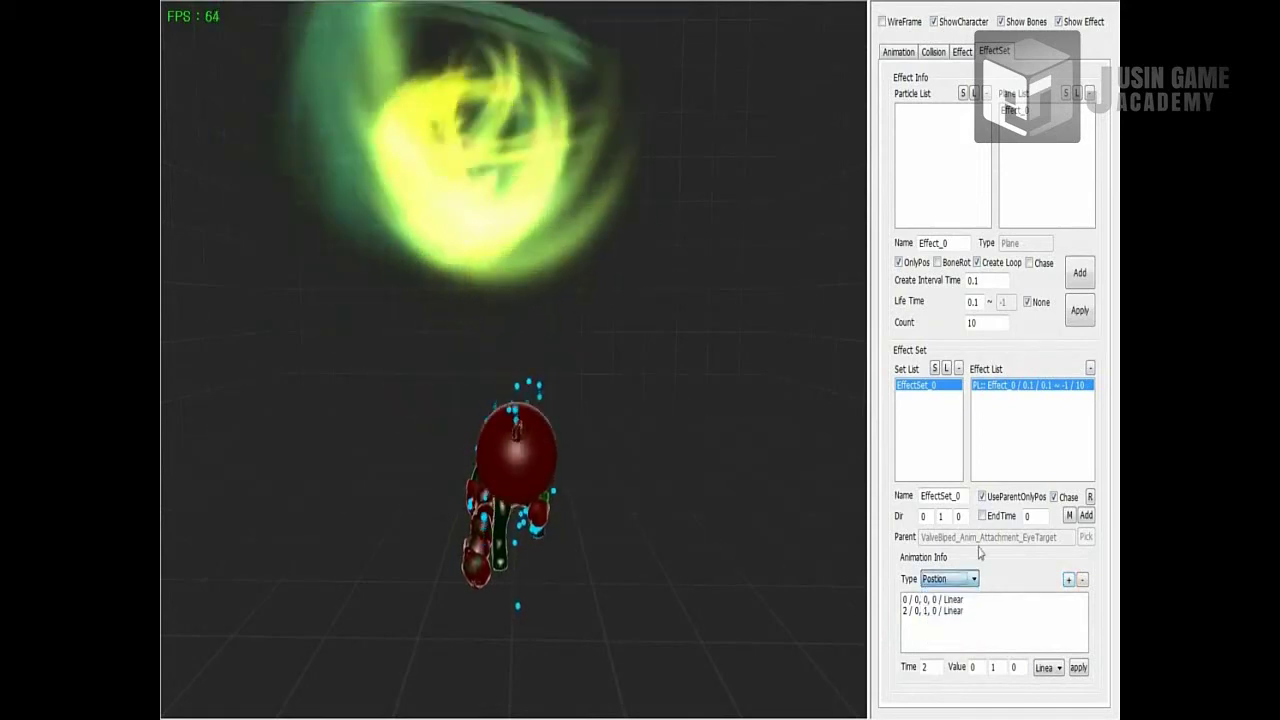
{"action": "left_click", "coordinate": [930, 599]}
{"action": "left_click", "coordinate": [1082, 579]}
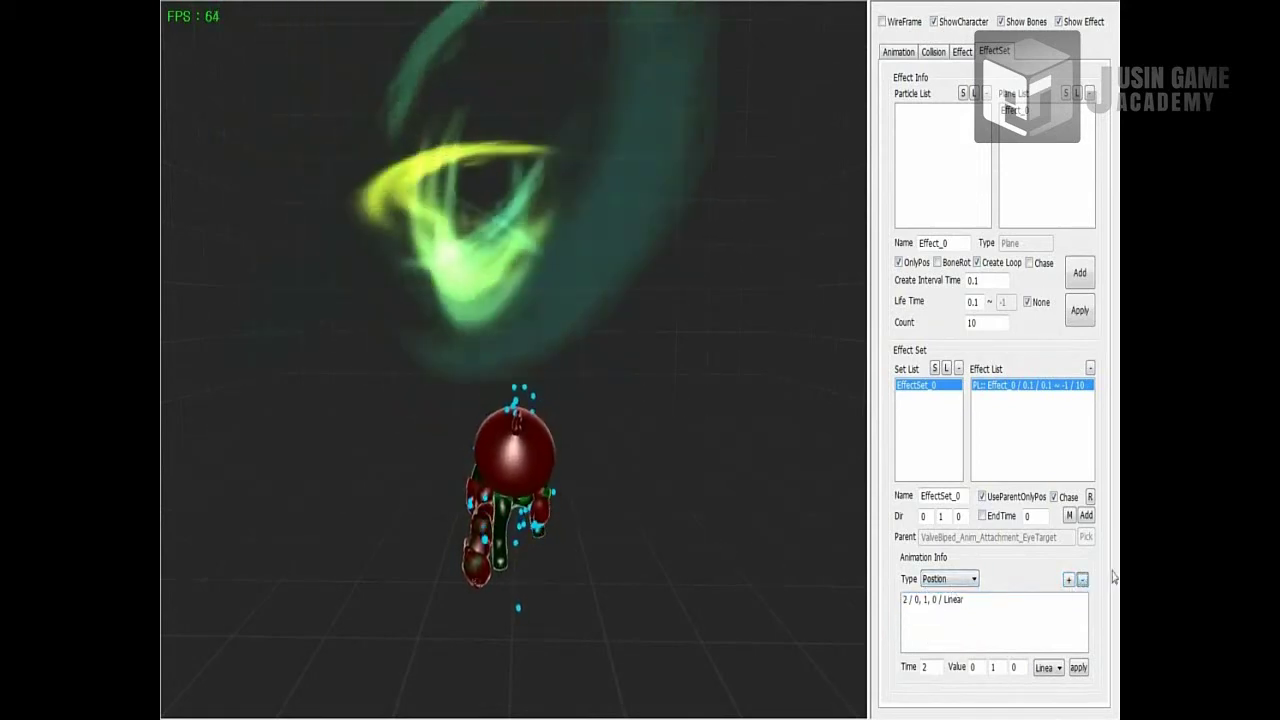
{"action": "left_click", "coordinate": [940, 599]}
Add a Linear MoveSpeed key of 1 at time 0 to EffectSet_0
{"action": "left_click", "coordinate": [949, 578]}
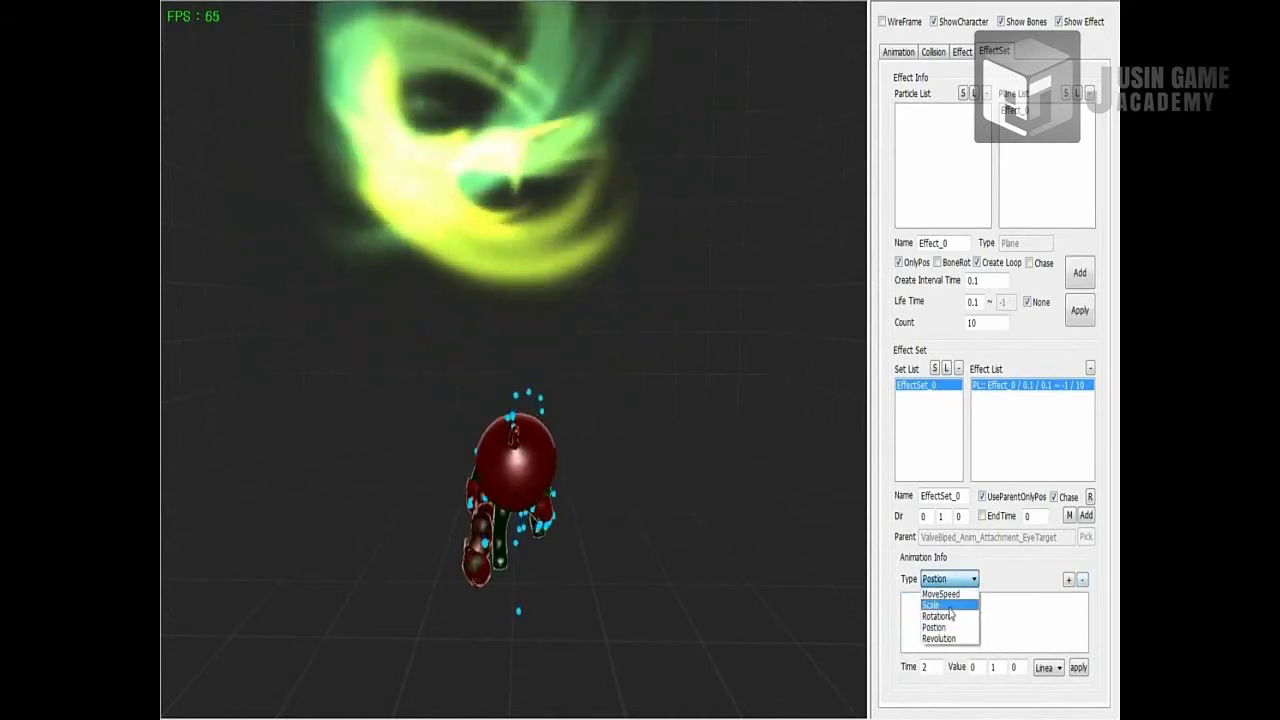
{"action": "left_click", "coordinate": [940, 593]}
{"action": "double_click", "coordinate": [993, 666]}
{"action": "type", "text": "0"}
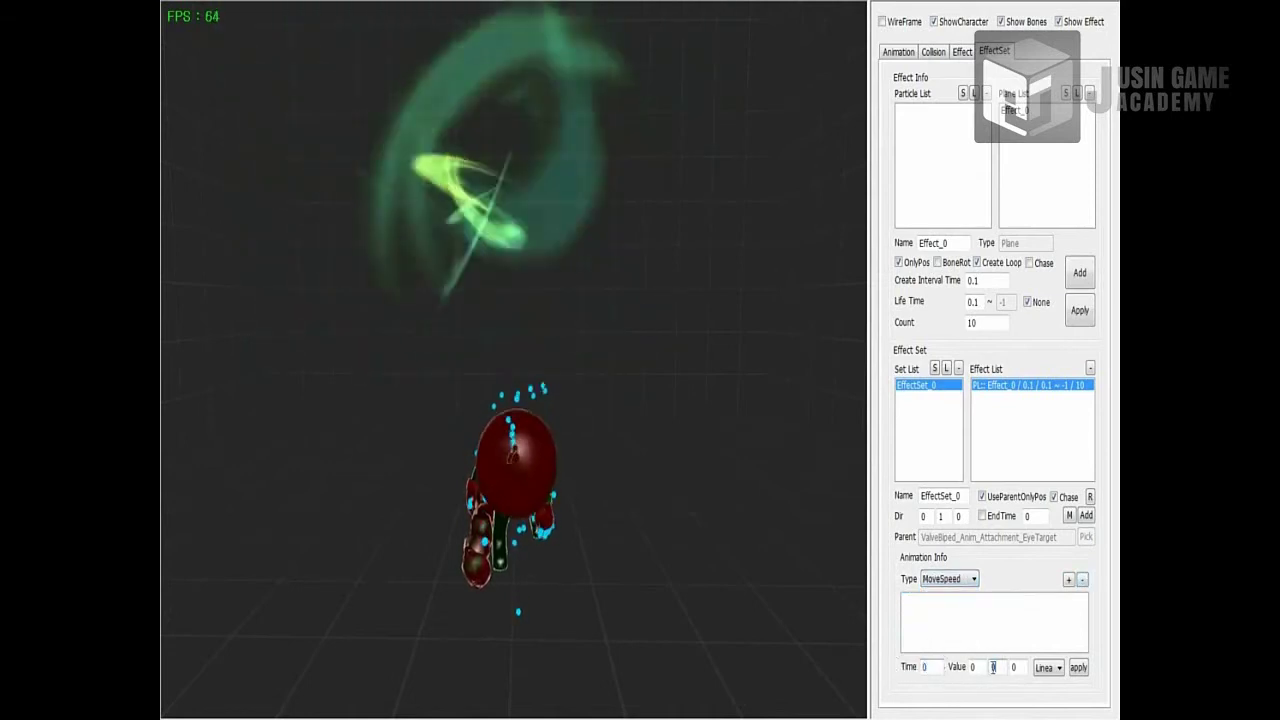
{"action": "left_click", "coordinate": [1068, 581]}
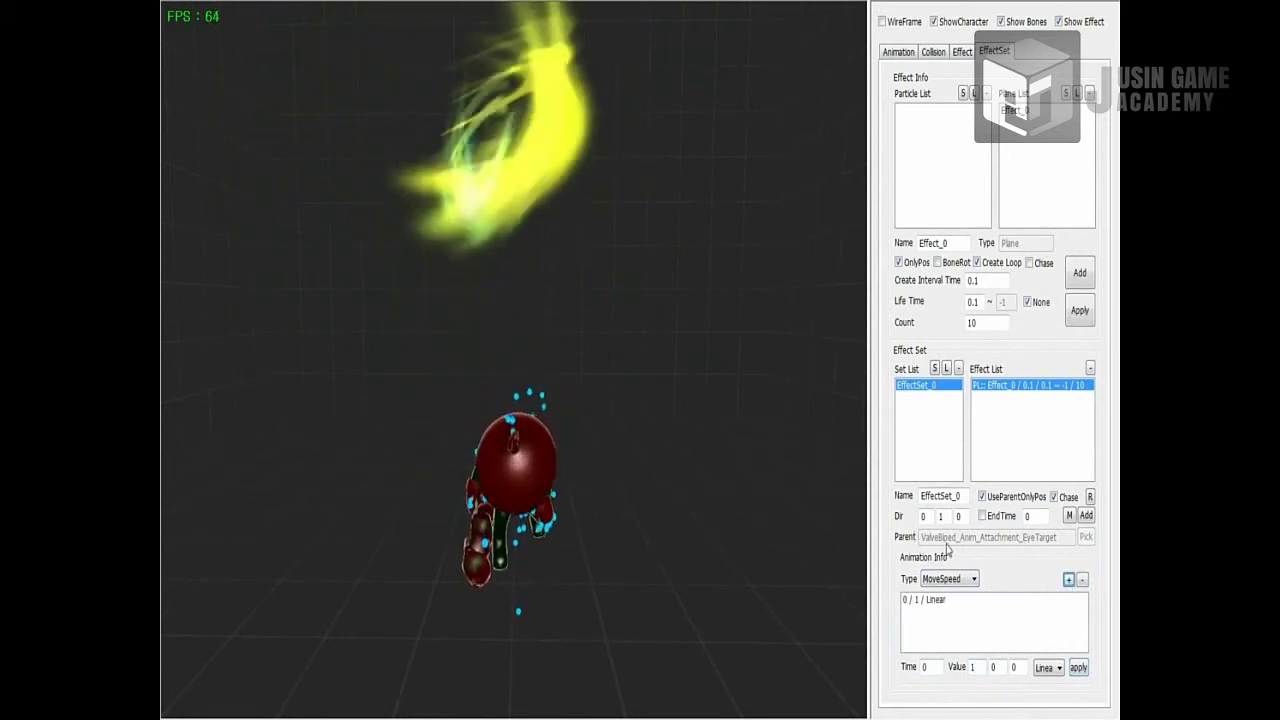
Compare the effect with UseParentOnlyPos off and on, and give EffectSet_0 an EndTime of 1
{"action": "left_click", "coordinate": [1019, 504]}
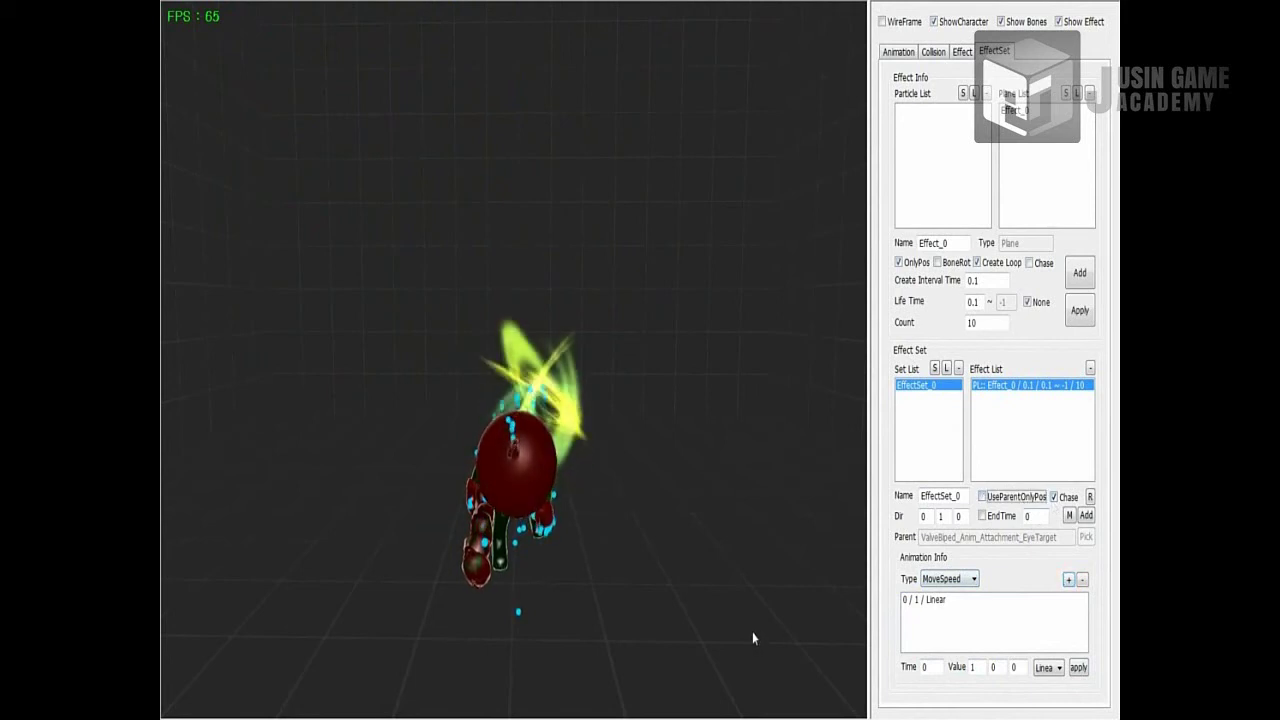
{"action": "right_click_drag", "start_coordinate": [648, 643], "coordinate": [668, 469]}
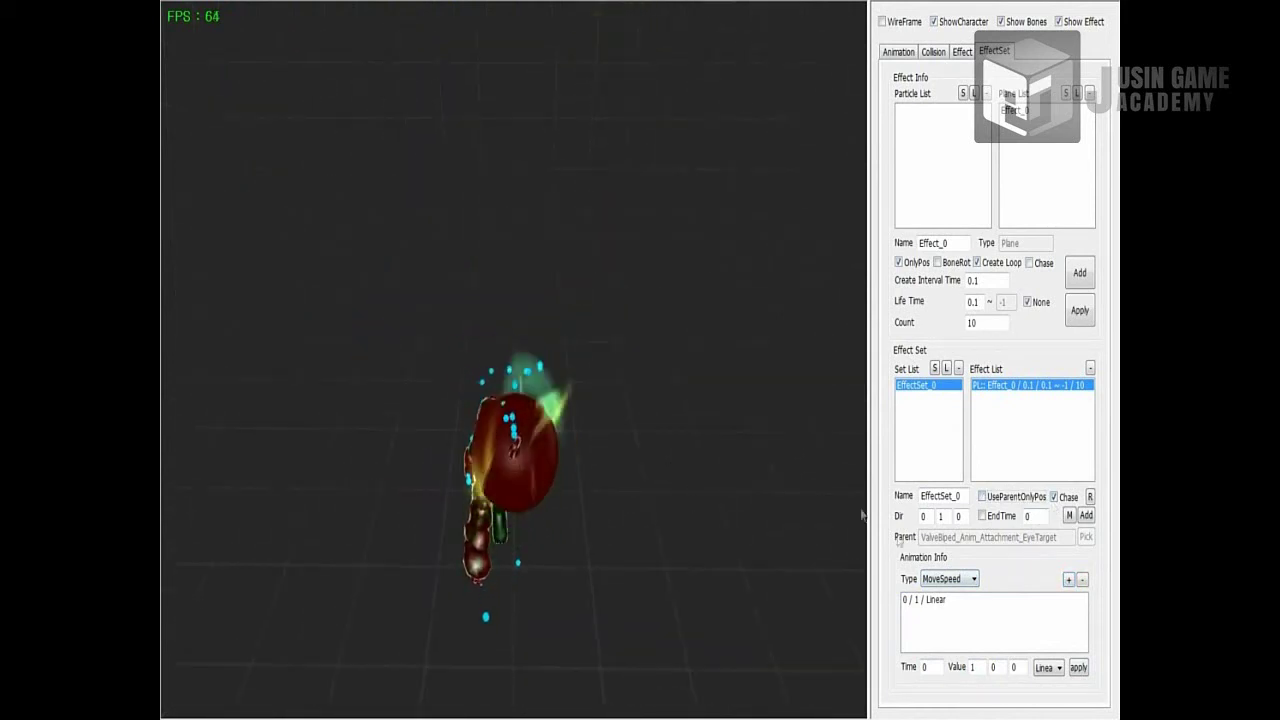
{"action": "left_click", "coordinate": [1008, 506]}
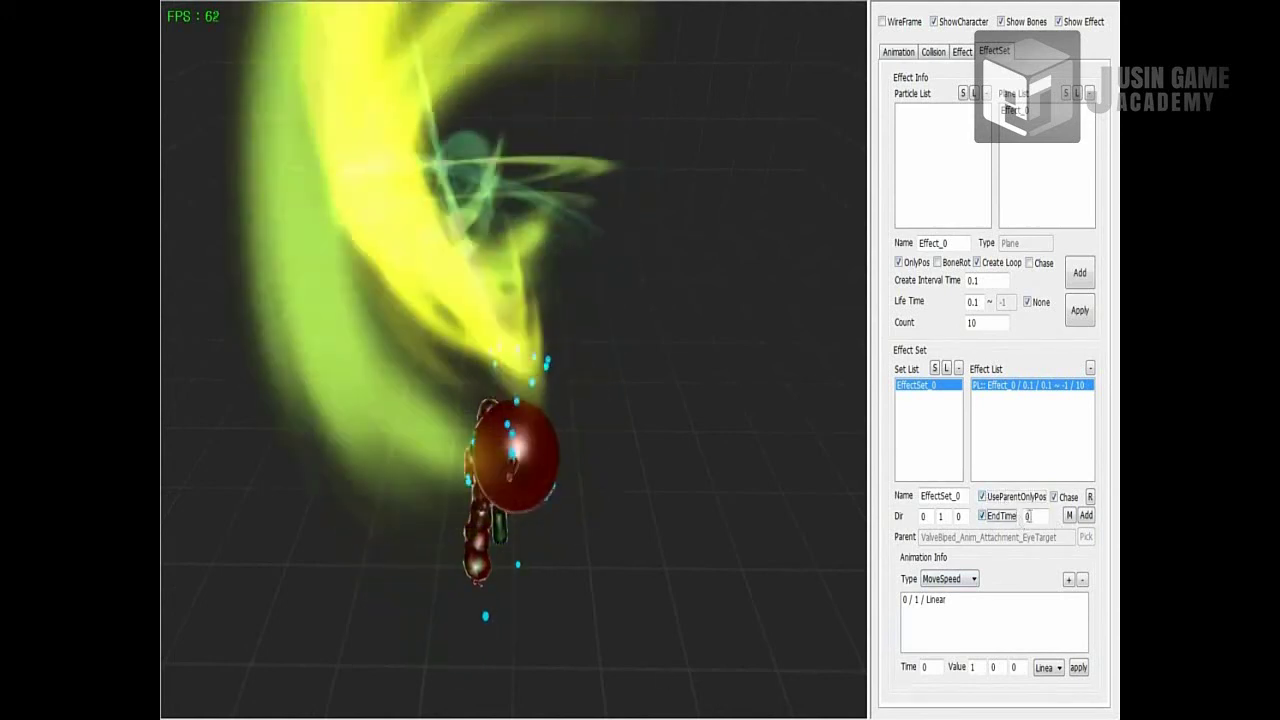
{"action": "left_click", "coordinate": [982, 516]}
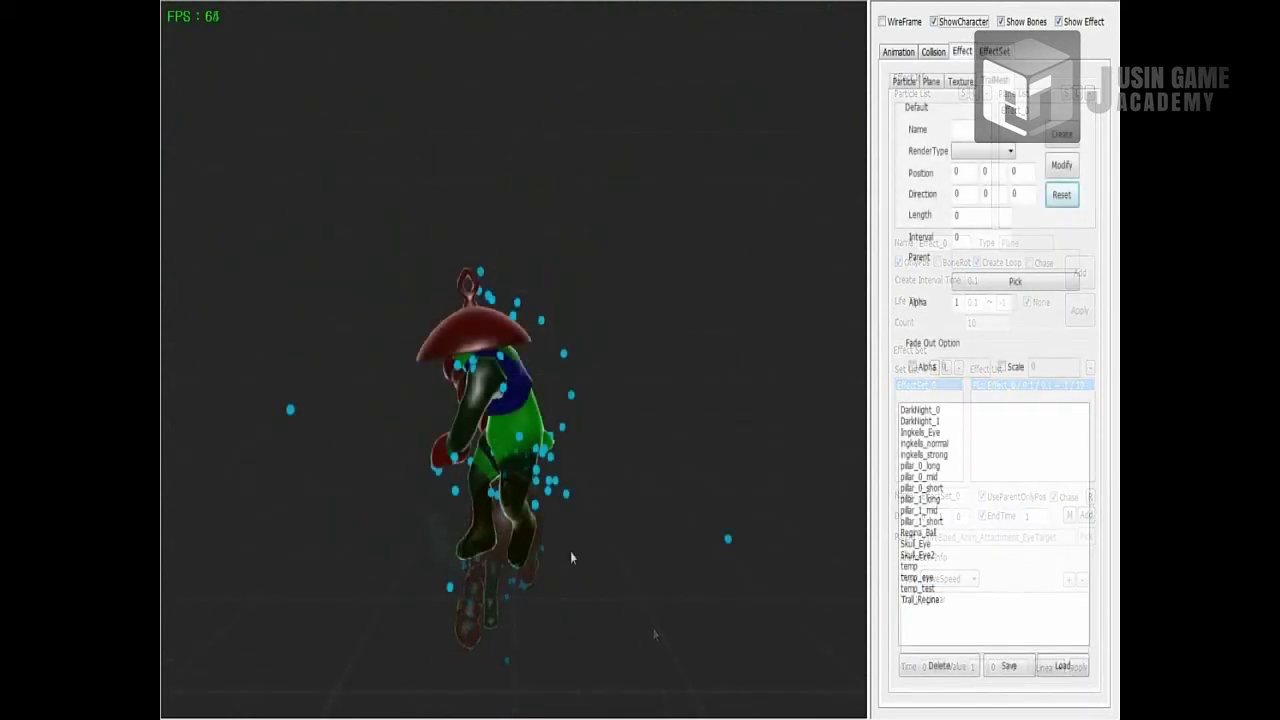
Define trail mesh Temp_Trail on ValveBiped_Anim_Attachment_RH with RenderType Add, Position 0.7, 0, 0, Direction 1, 0, 0, Length 50 and Interval 0.01
{"action": "scroll", "coordinate": [546, 462], "scroll_direction": "up", "scroll_amount": 6}
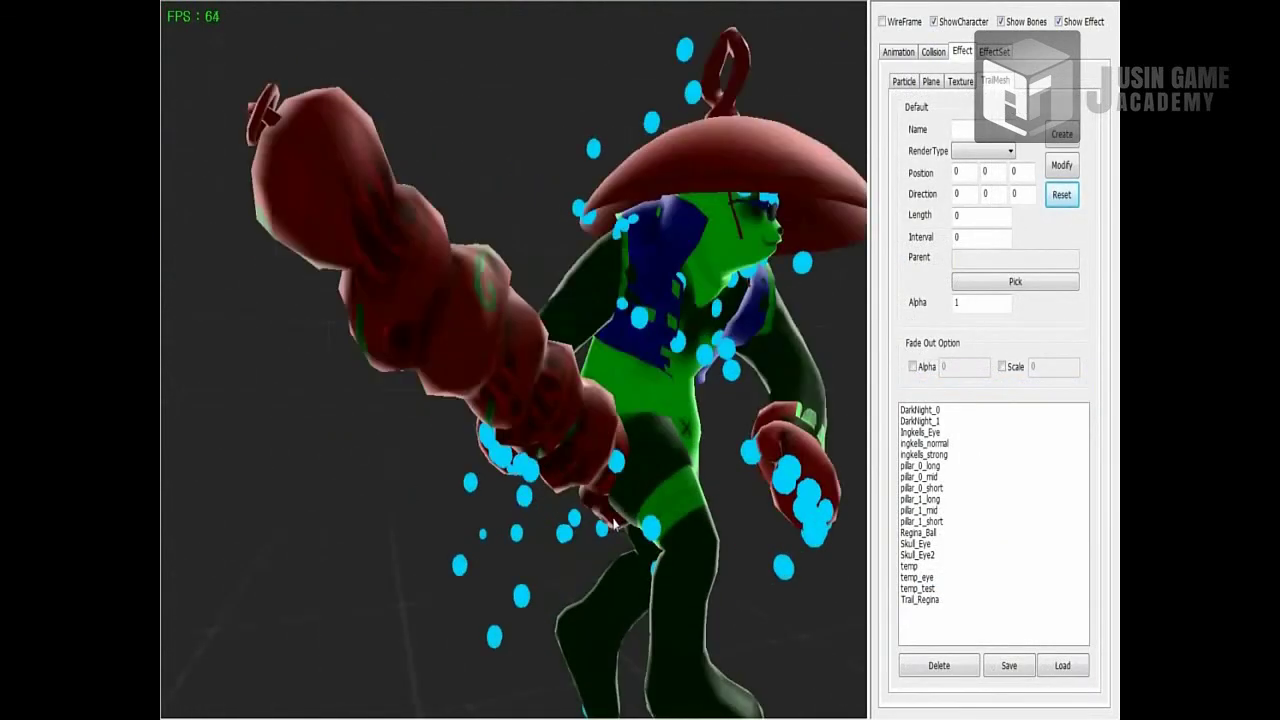
{"action": "left_click", "coordinate": [966, 21]}
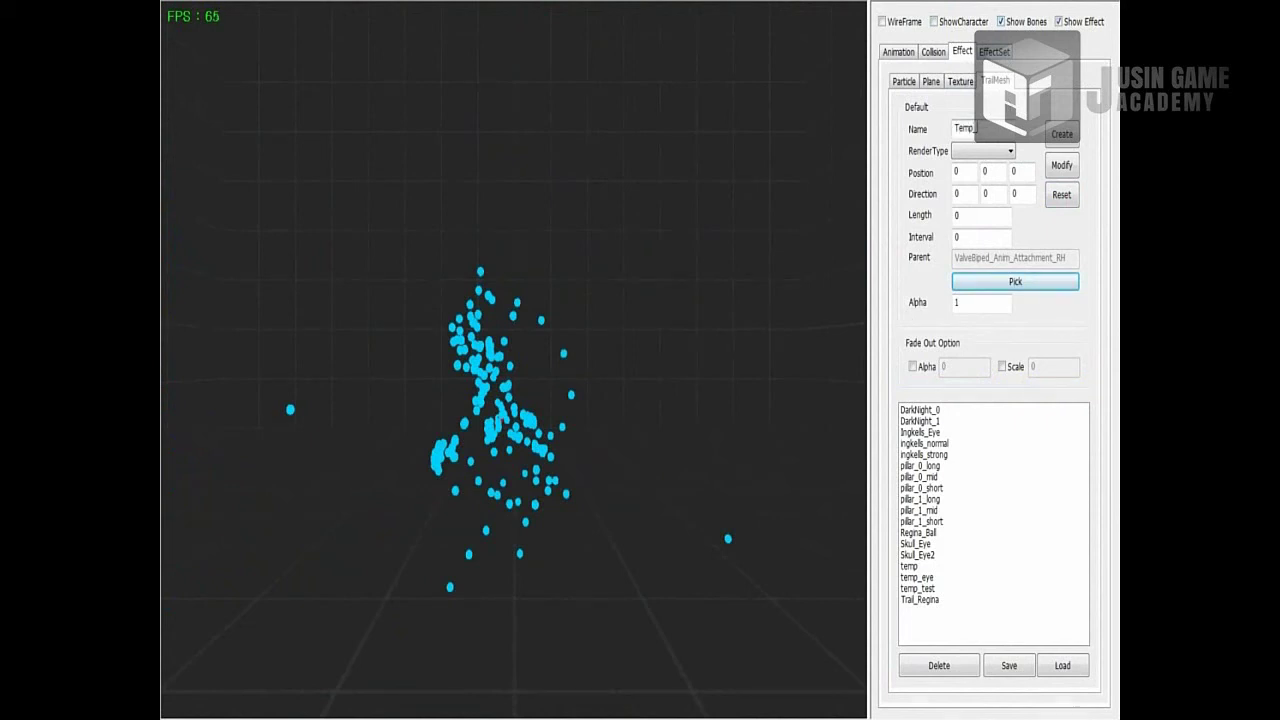
{"action": "type", "text": "Trail"}
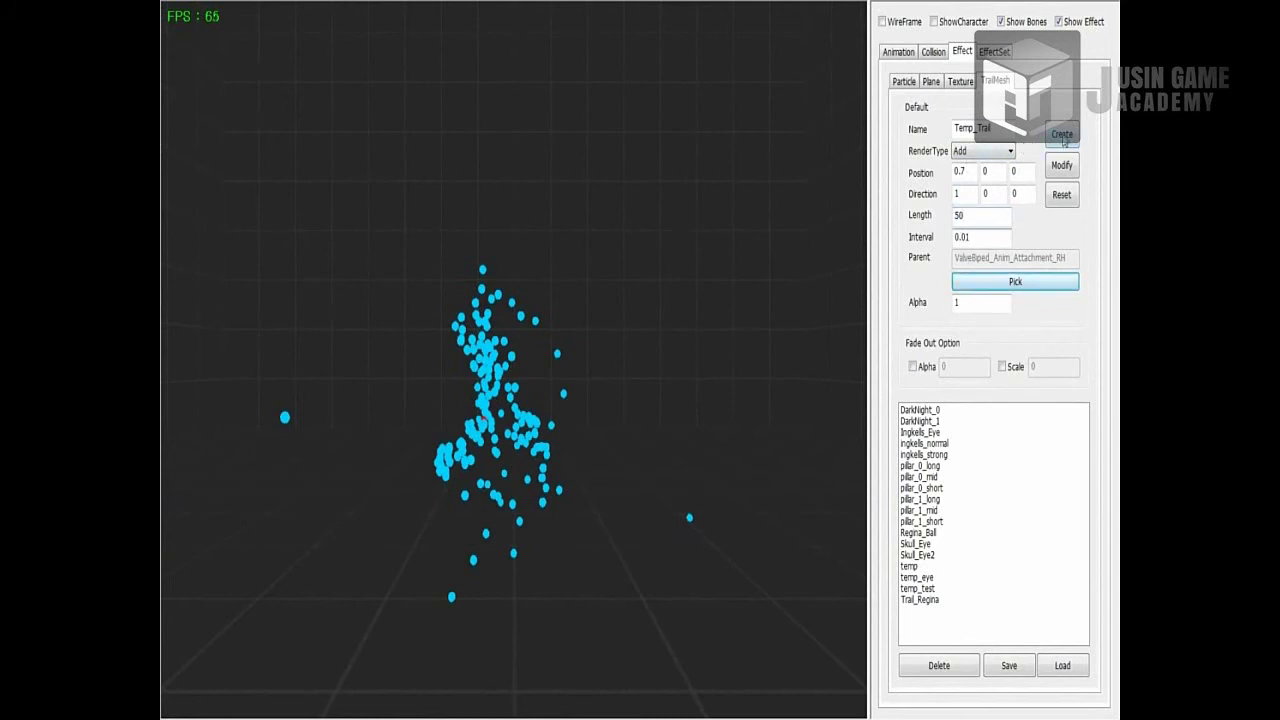
Set the Trail_2 texture from the M_Trail group as the Diffuse texture
{"action": "left_click", "coordinate": [962, 82]}
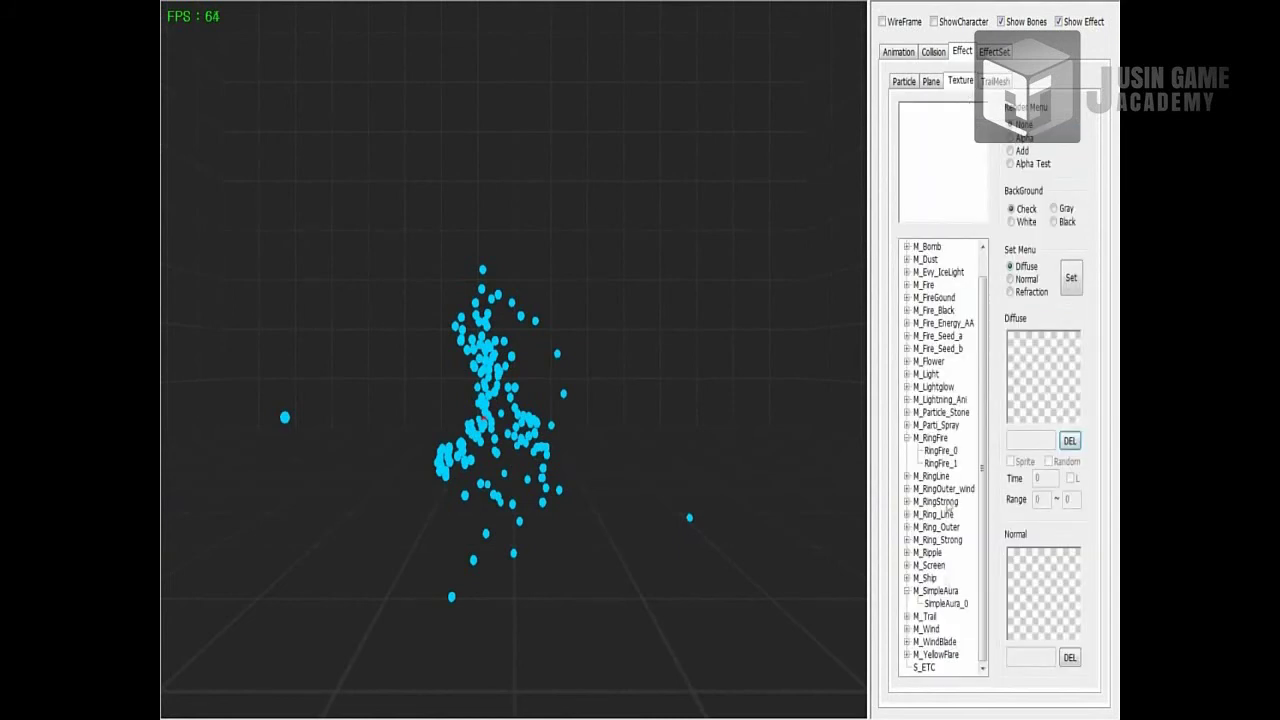
{"action": "left_click", "coordinate": [907, 617]}
{"action": "left_click", "coordinate": [934, 540]}
{"action": "left_click", "coordinate": [935, 578]}
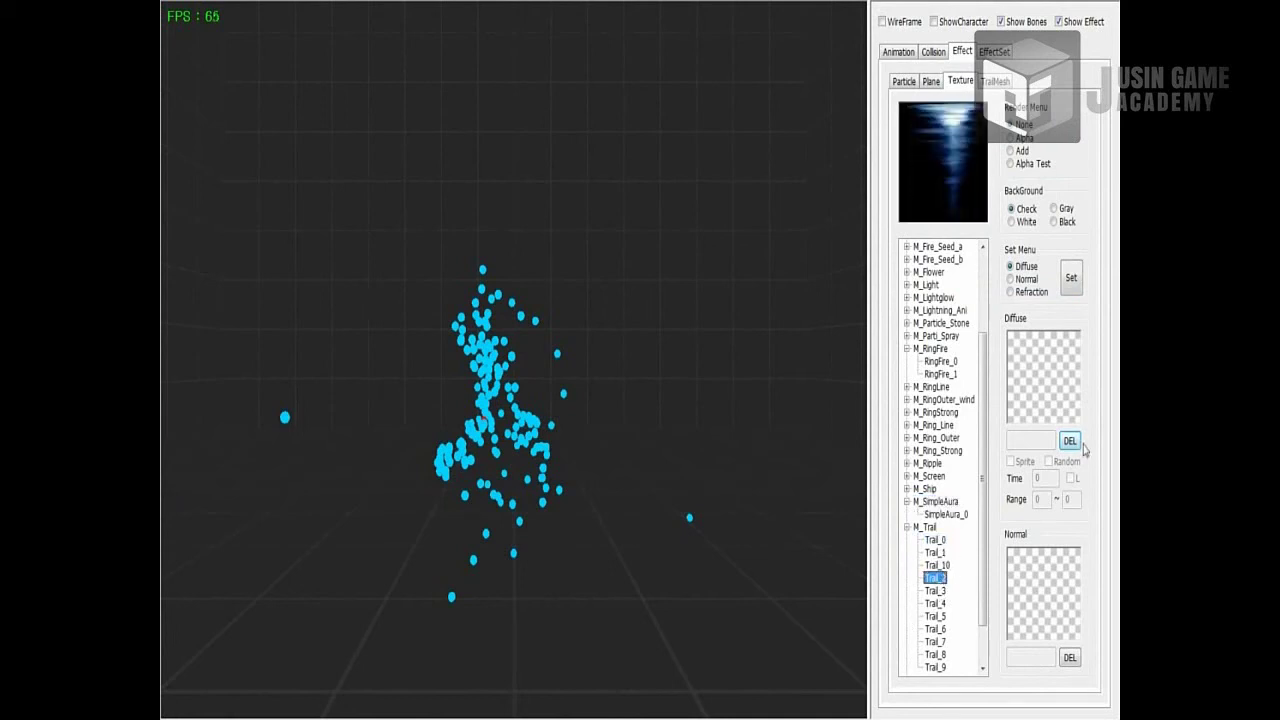
{"action": "left_click", "coordinate": [1070, 284]}
Create the Temp_Trail trail mesh, and show the character with its bones hidden
{"action": "left_click", "coordinate": [995, 81]}
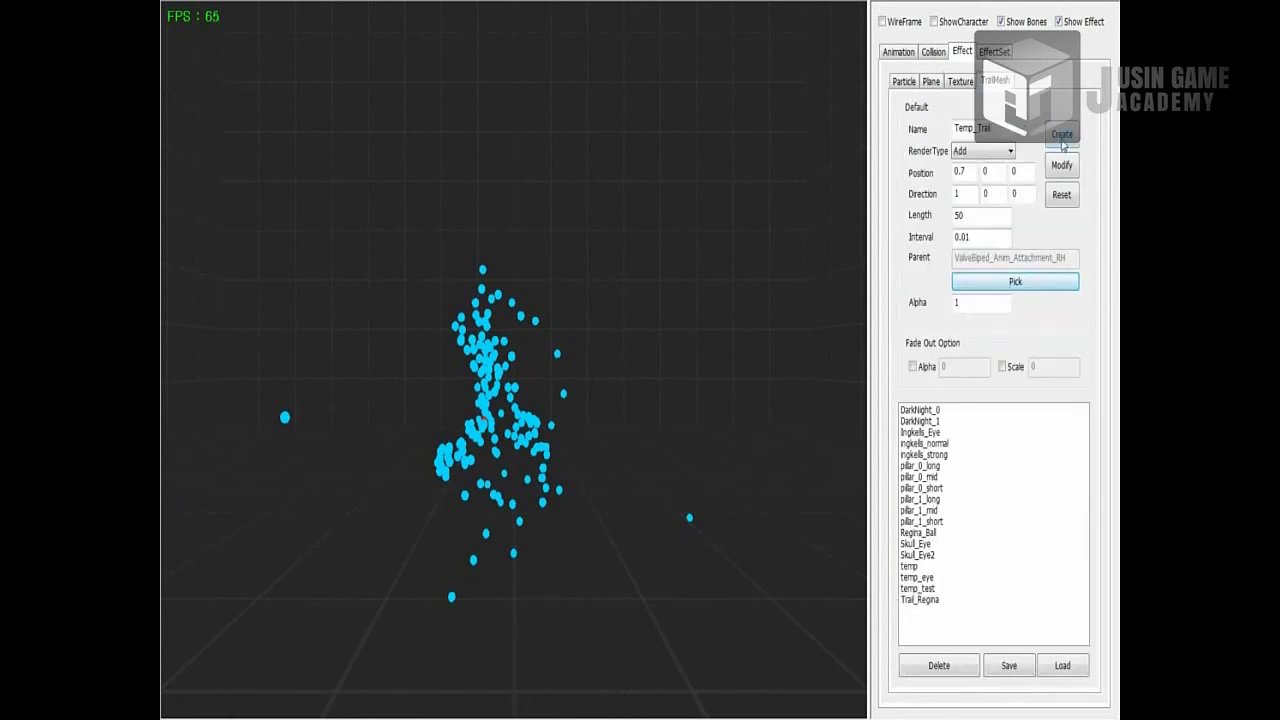
{"action": "left_click", "coordinate": [955, 21]}
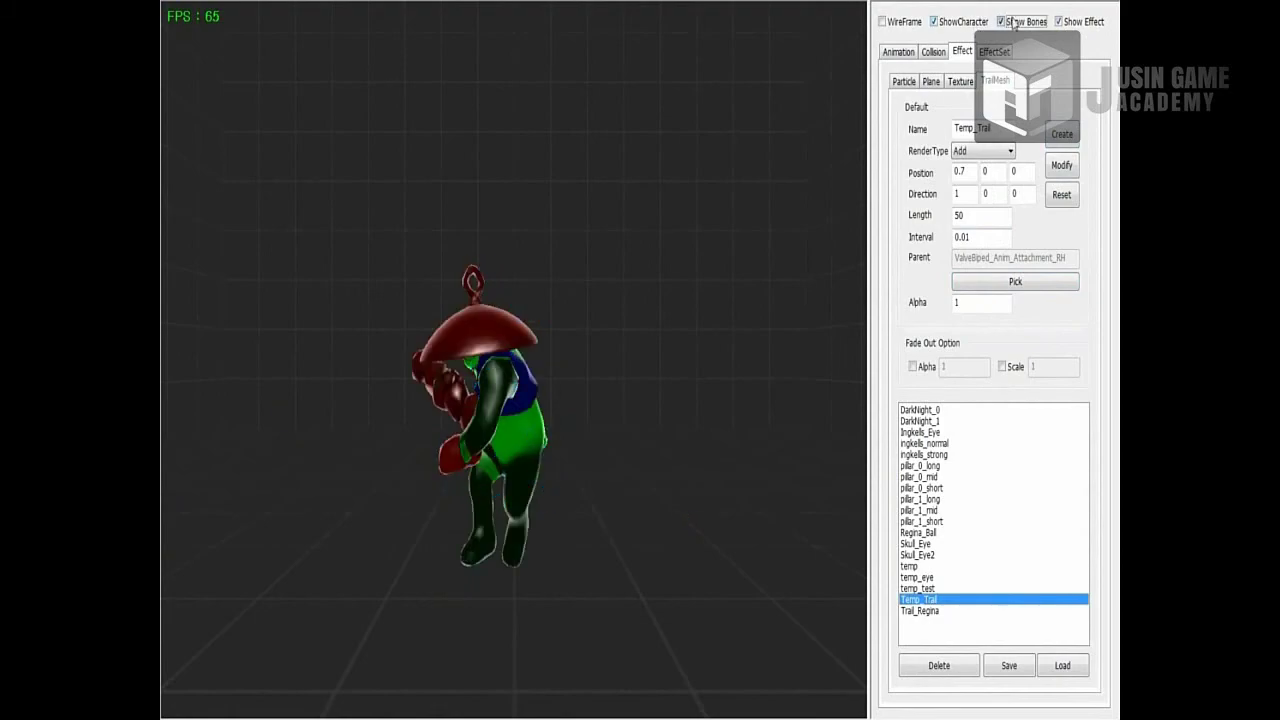
{"action": "left_click", "coordinate": [1064, 168]}
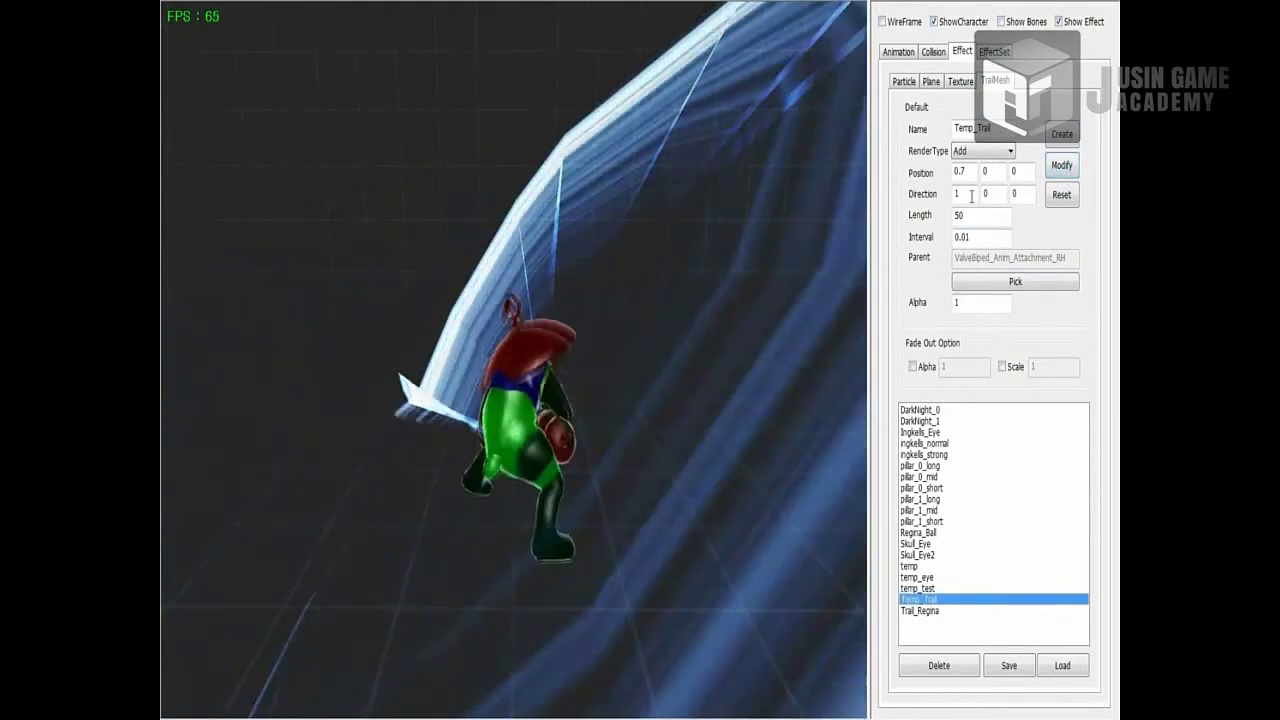
Set Temp_Trail's Direction X value to 0.2 and apply the modification
{"action": "double_click", "coordinate": [971, 196]}
{"action": "type", "text": "0.2"}
{"action": "left_click", "coordinate": [1062, 165]}
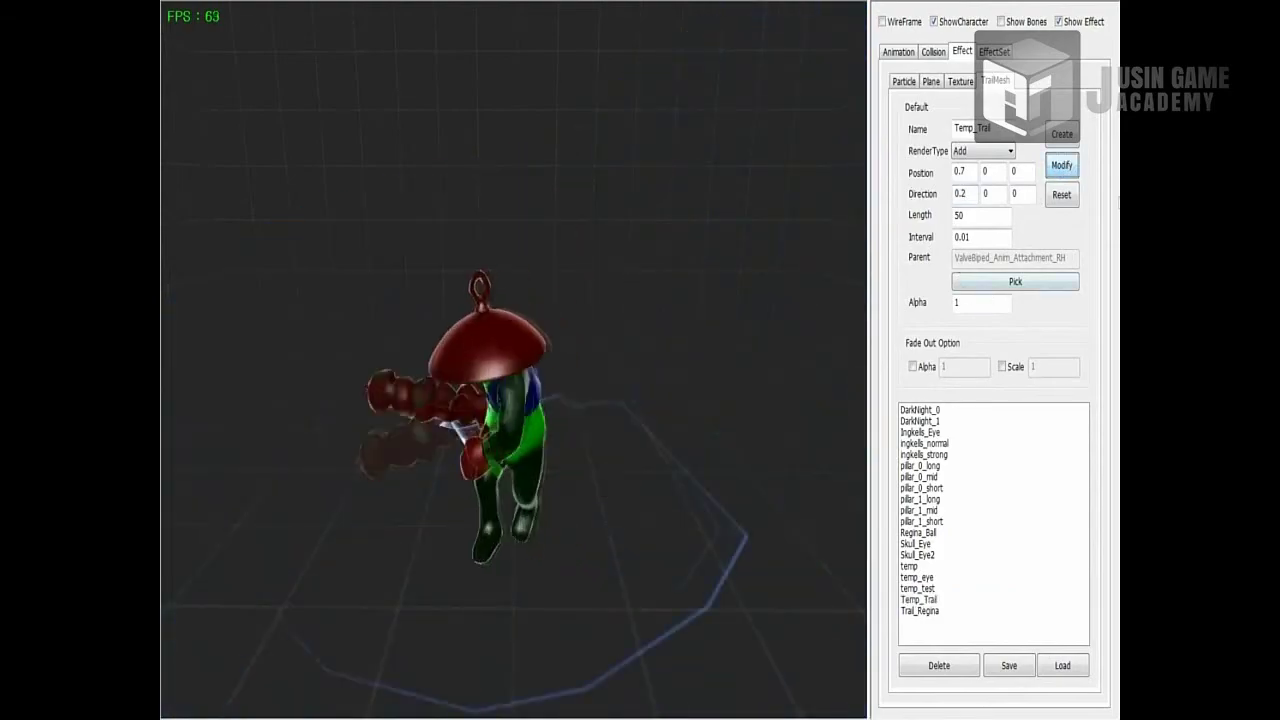
Set Temp_Trail's Position X value to 0.5 and apply the modification
{"action": "double_click", "coordinate": [960, 171]}
{"action": "type", "text": "0.5"}
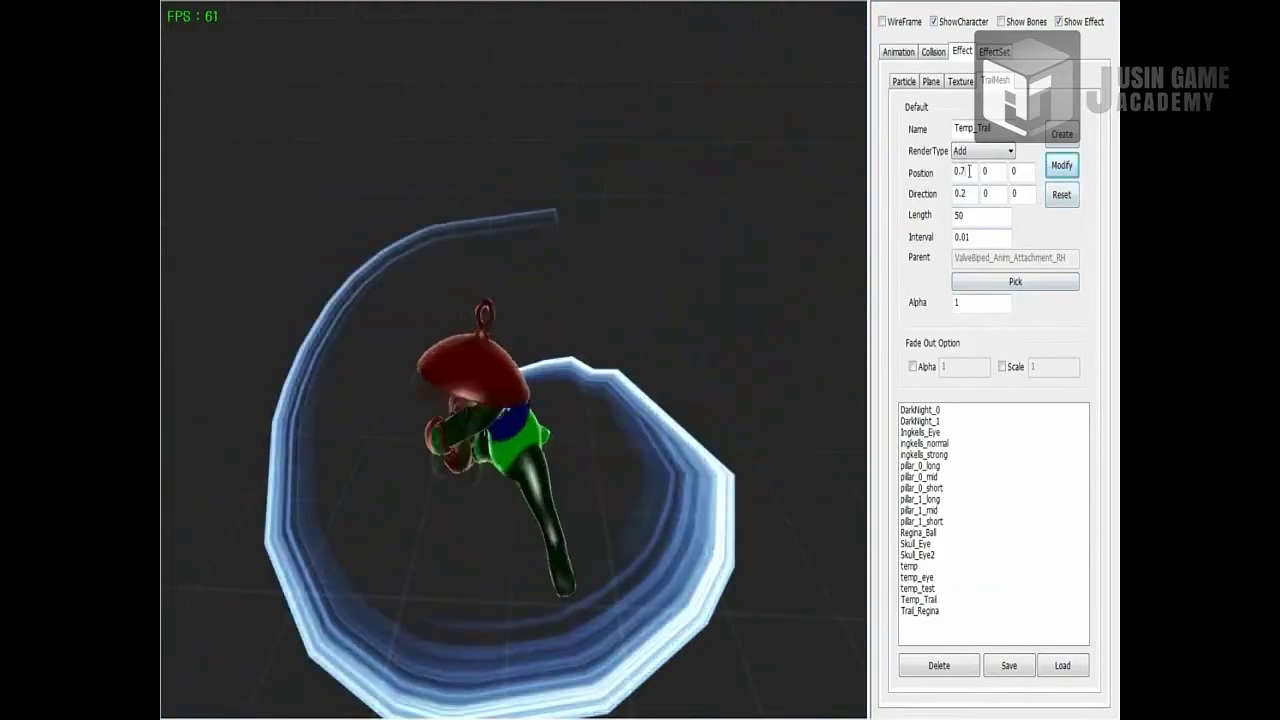
{"action": "left_click", "coordinate": [1061, 167]}
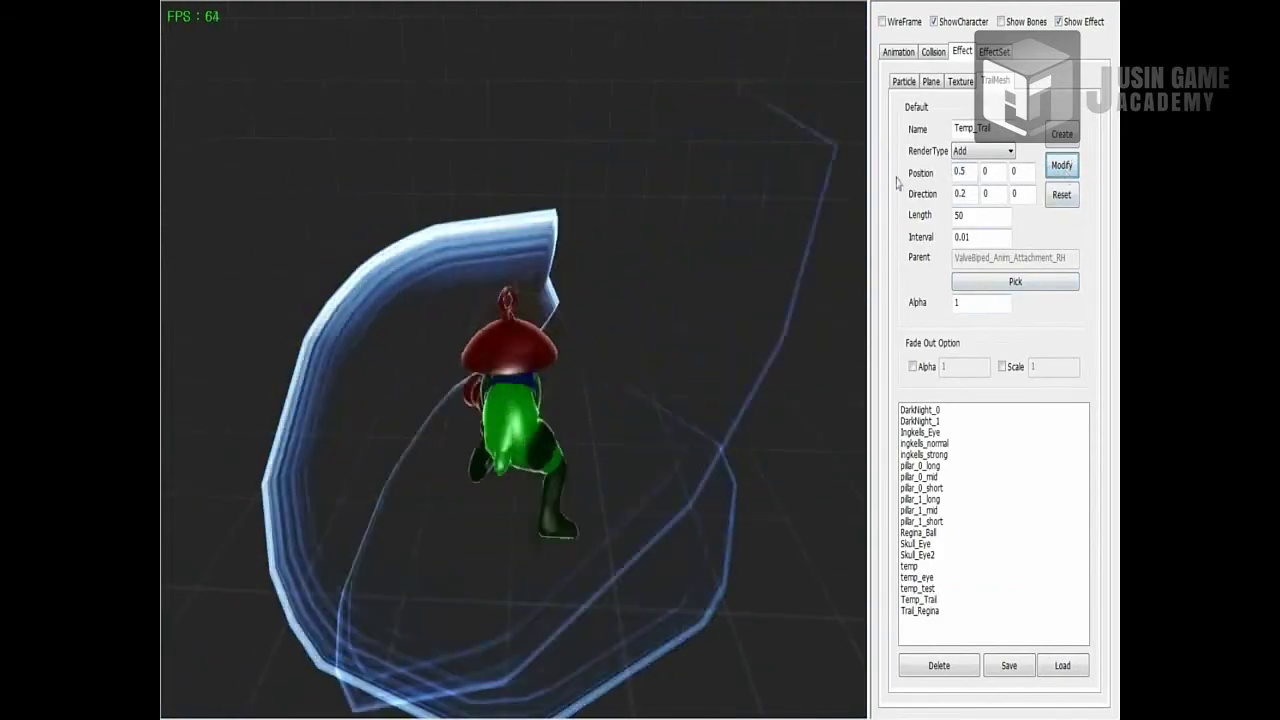
Set Temp_Trail's Position X value to 0.4 and apply the modification
{"action": "key", "text": "BackSpace"}
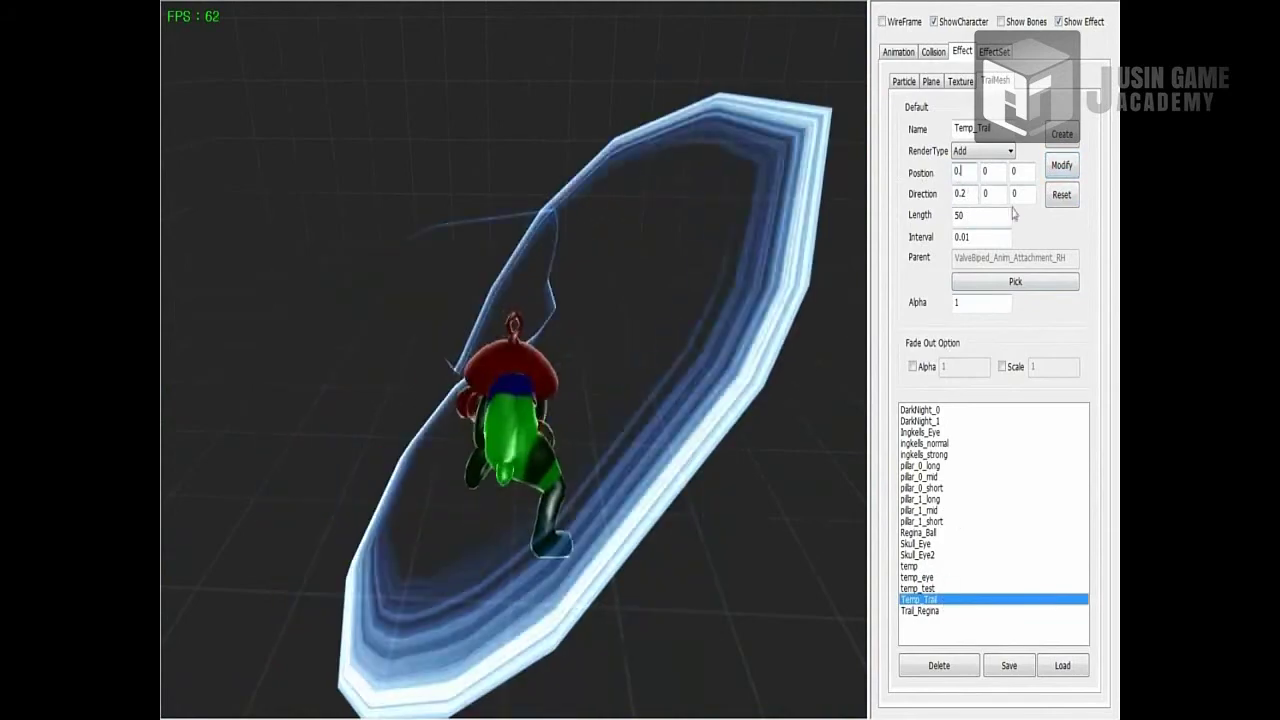
{"action": "type", "text": "4"}
{"action": "left_click", "coordinate": [1061, 166]}
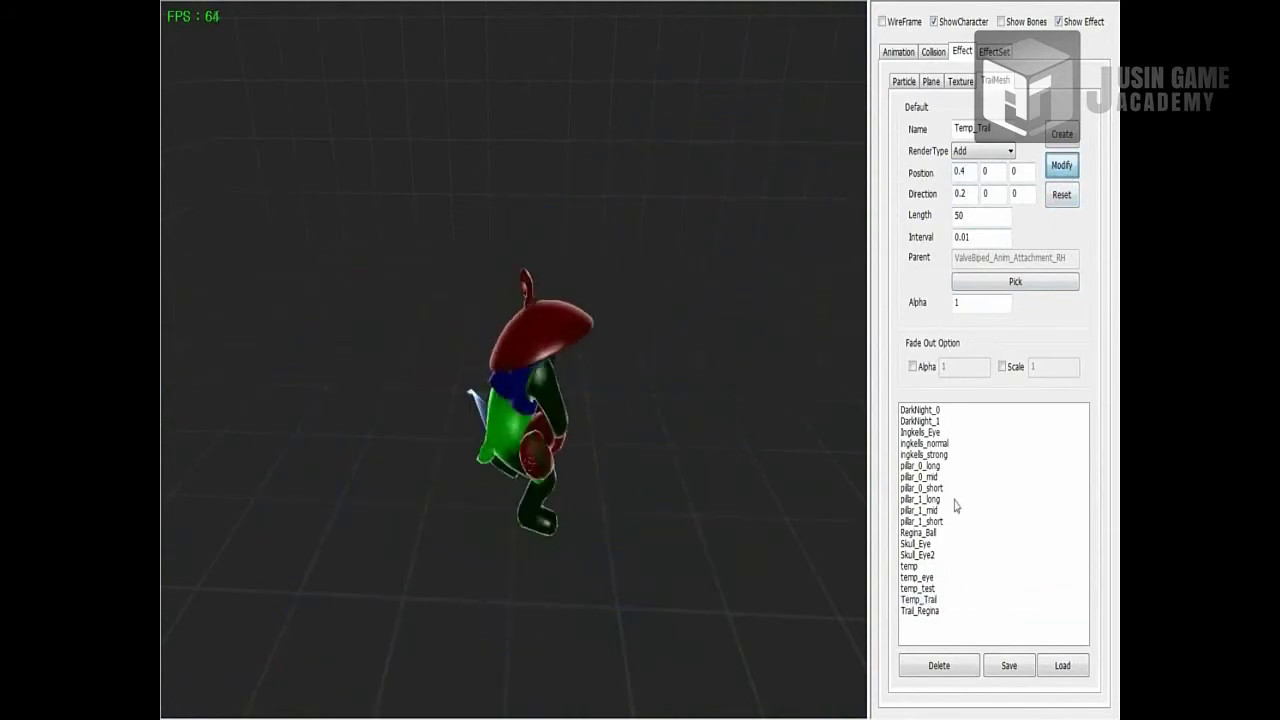
Select the Temp_Trail trail mesh, set its Alpha to 0.5 and apply the modification
{"action": "left_click", "coordinate": [925, 599]}
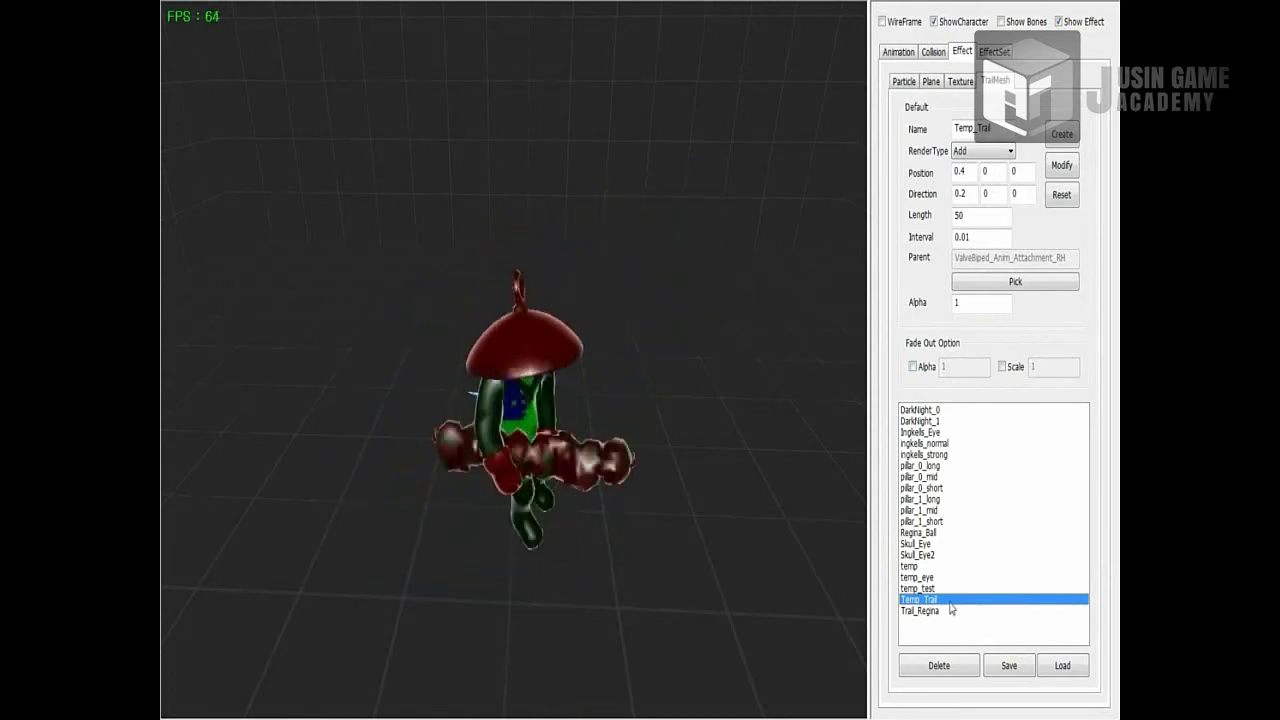
{"action": "double_click", "coordinate": [975, 302]}
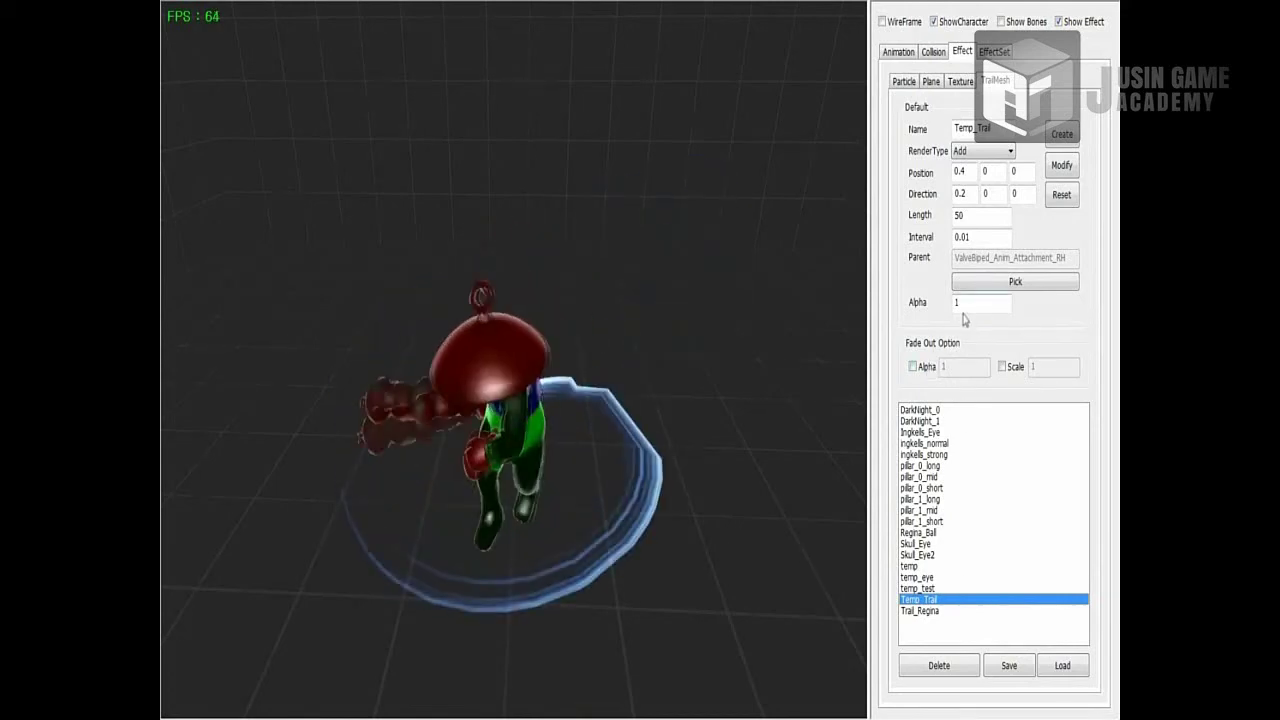
{"action": "type", "text": "0.5"}
{"action": "left_click", "coordinate": [1061, 165]}
Lower the Alpha of the Temp_Trail trail mesh to 0.1 and apply the modification
{"action": "left_click", "coordinate": [918, 599]}
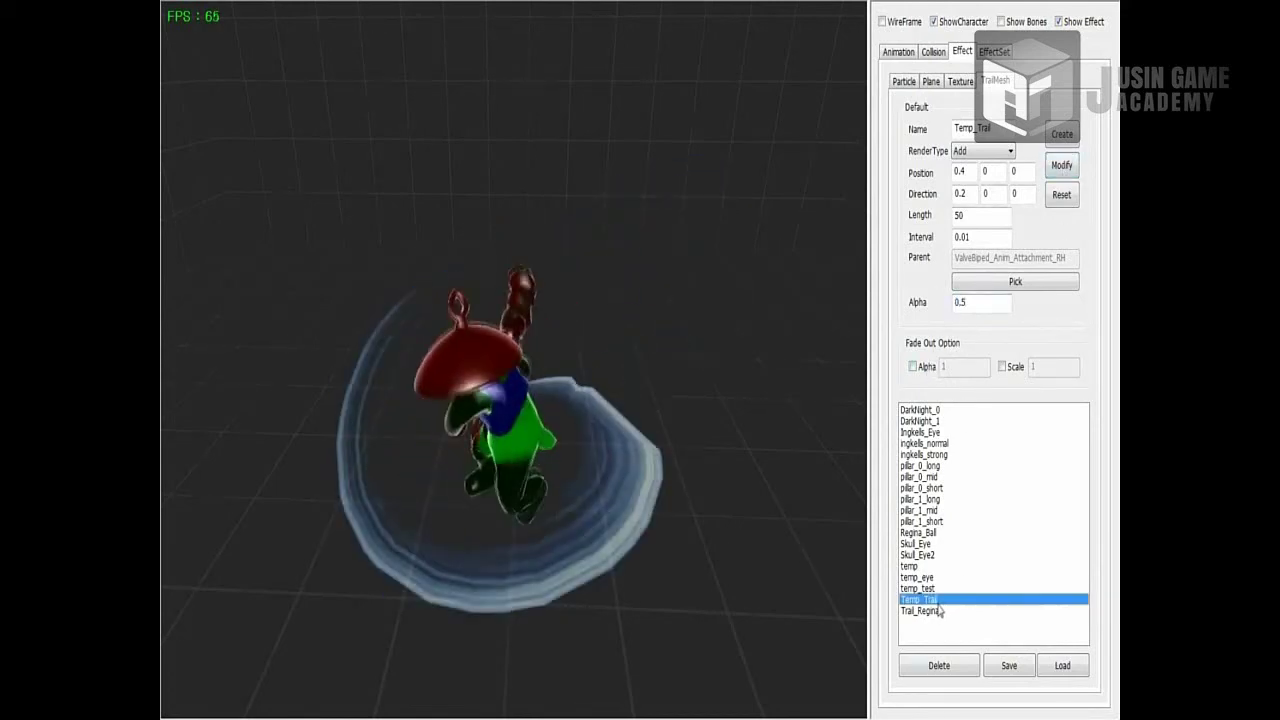
{"action": "double_click", "coordinate": [975, 302]}
{"action": "type", "text": "0.1"}
{"action": "left_click", "coordinate": [1064, 170]}
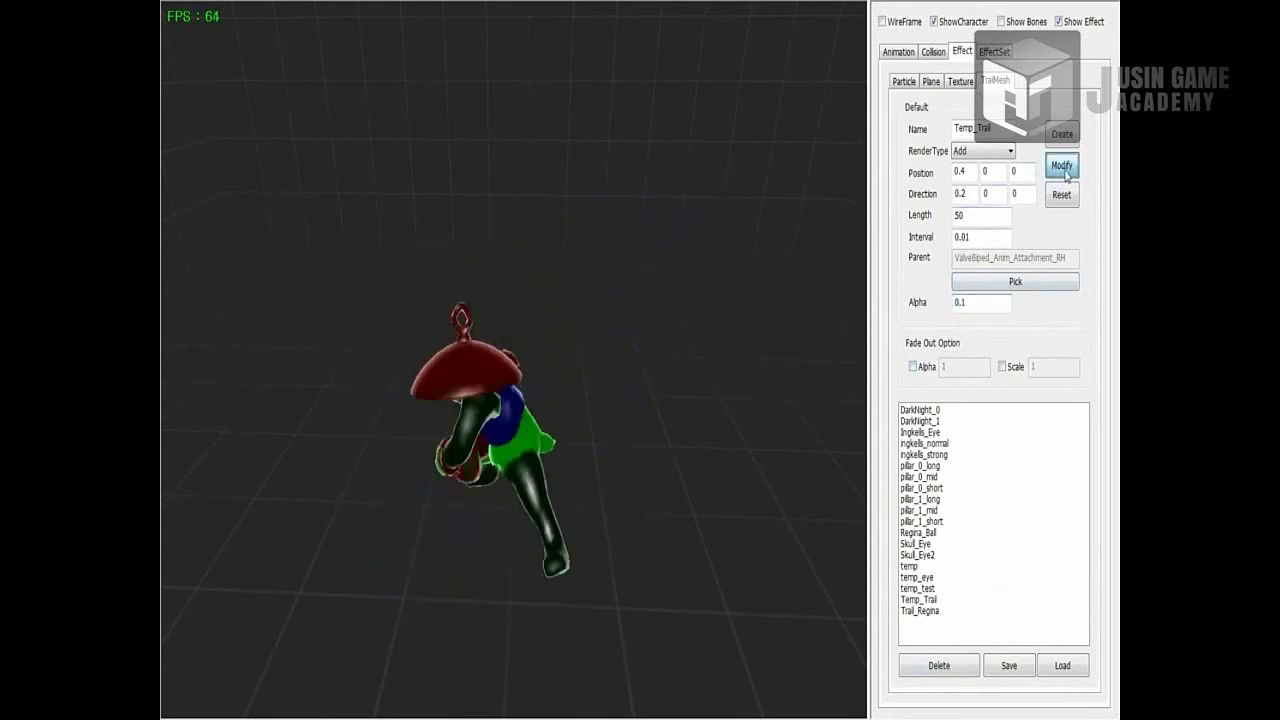
Restore the Alpha of the Temp_Trail trail mesh to 1 and apply the modification
{"action": "left_click", "coordinate": [935, 599]}
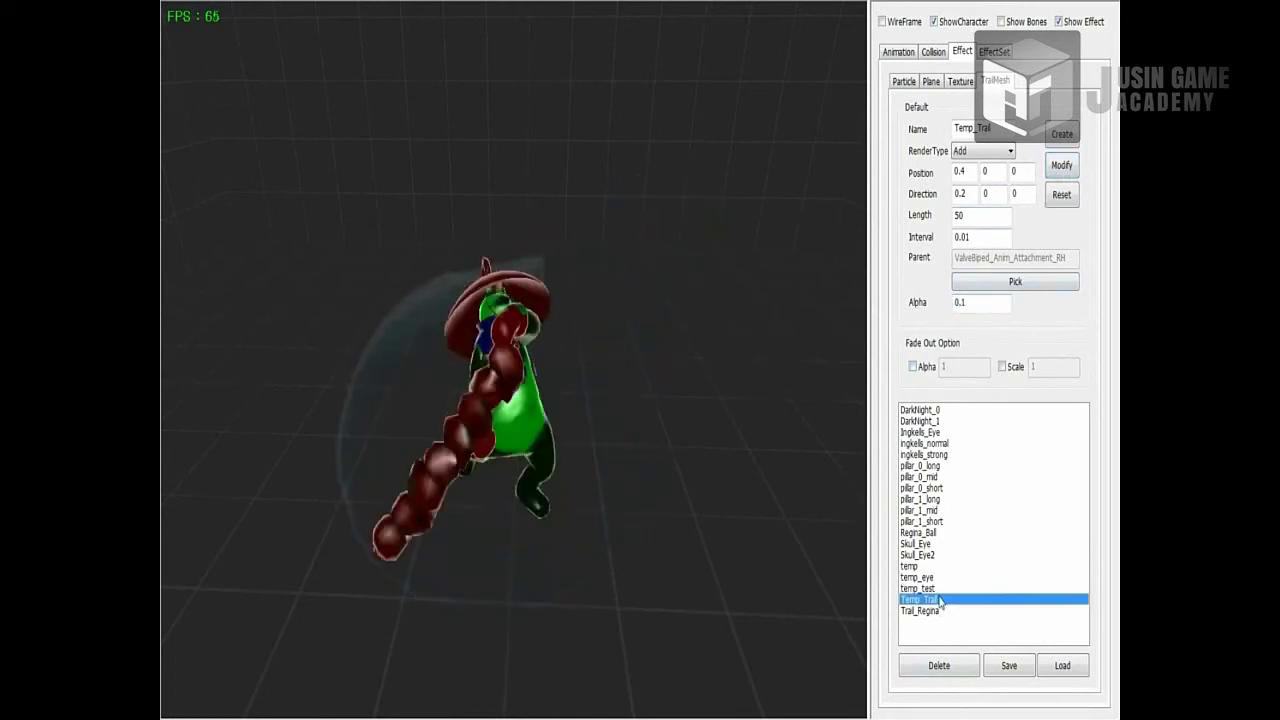
{"action": "double_click", "coordinate": [975, 302]}
{"action": "type", "text": "1"}
{"action": "left_click", "coordinate": [1062, 166]}
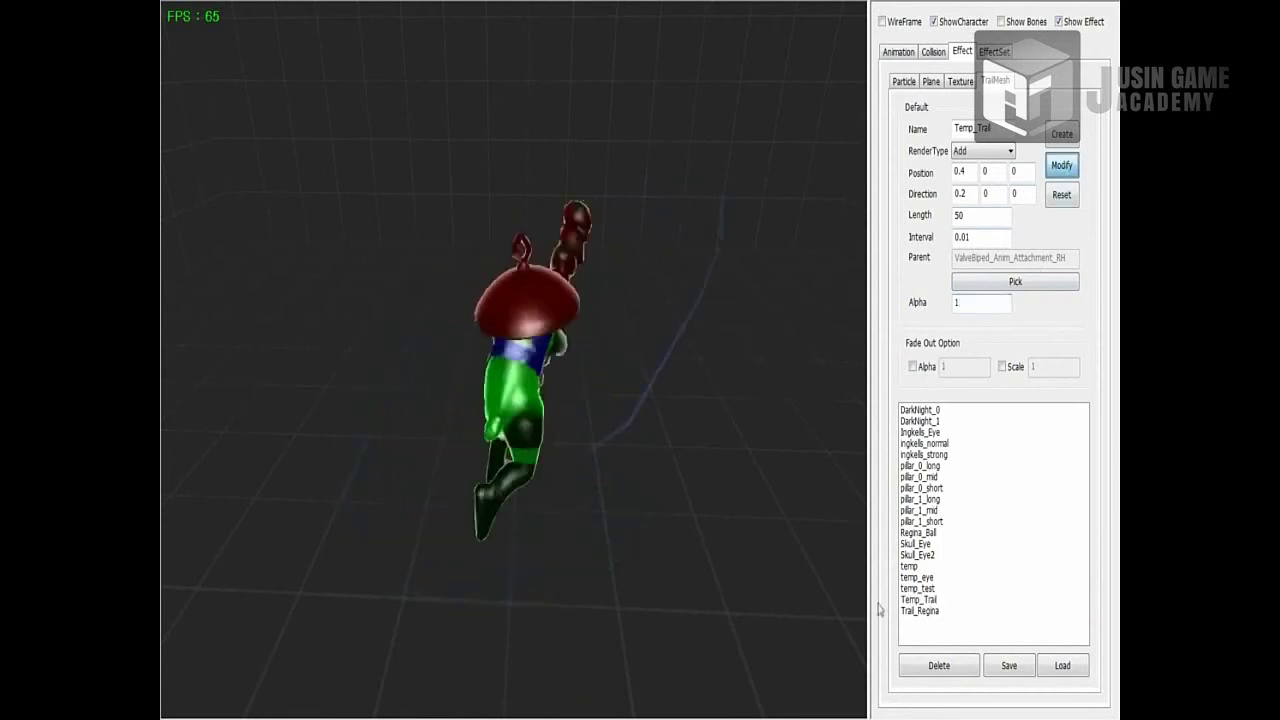
Enable the Alpha fade-out option for the Temp_Trail trail mesh
{"action": "left_click", "coordinate": [935, 600]}
{"action": "left_click", "coordinate": [915, 367]}
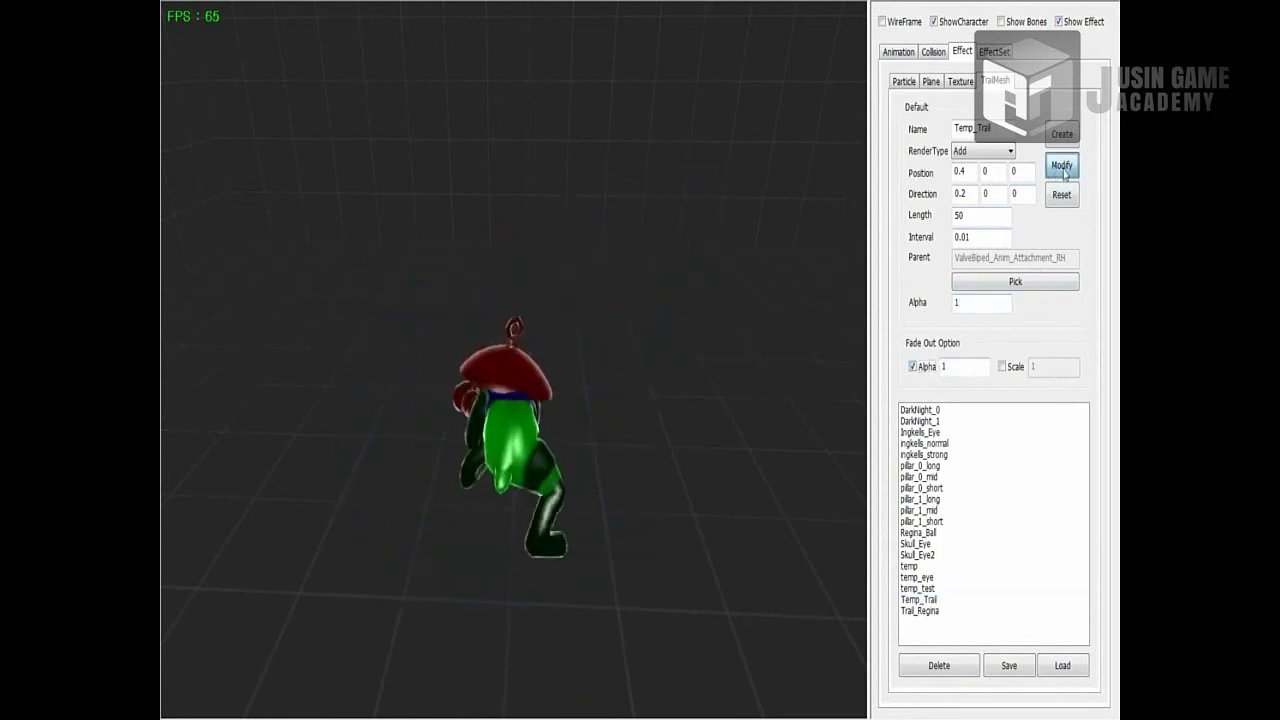